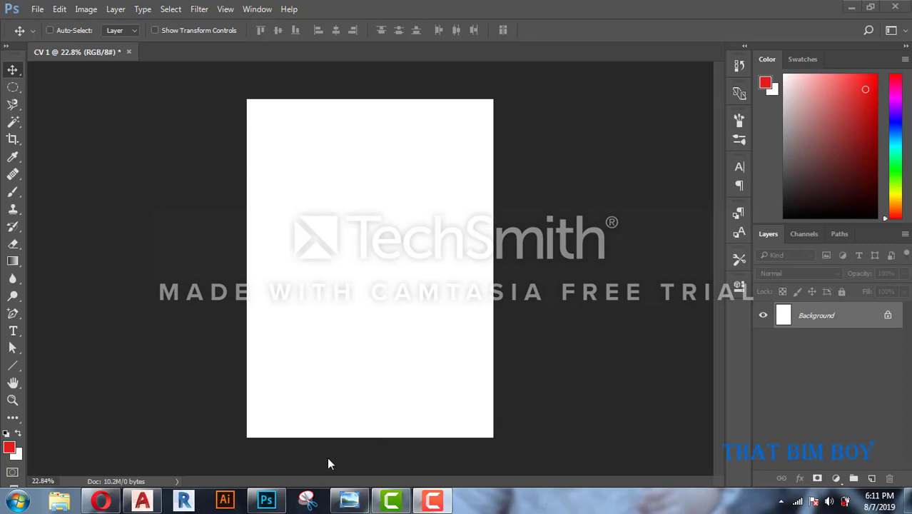
Review the reference CV design in Windows Photo Viewer and return to the blank CV 1 document
{"action": "left_click", "coordinate": [349, 499]}
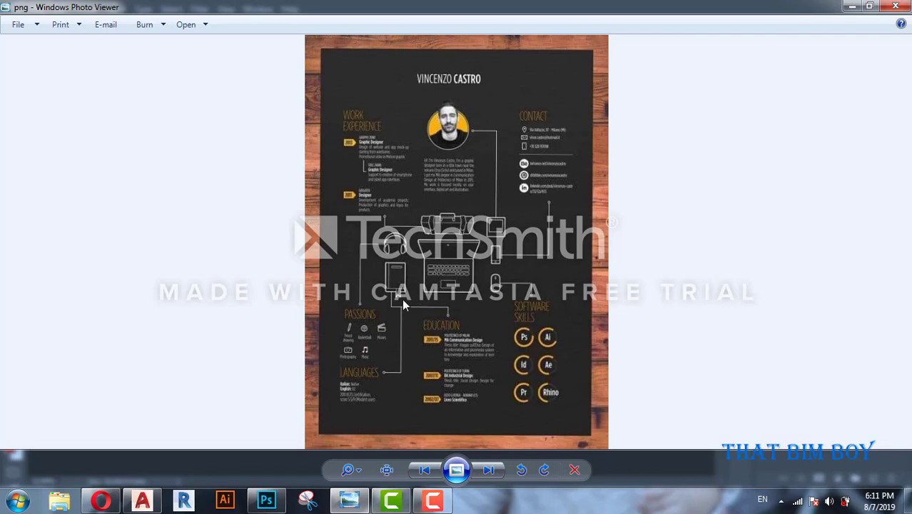
{"action": "left_click", "coordinate": [851, 7]}
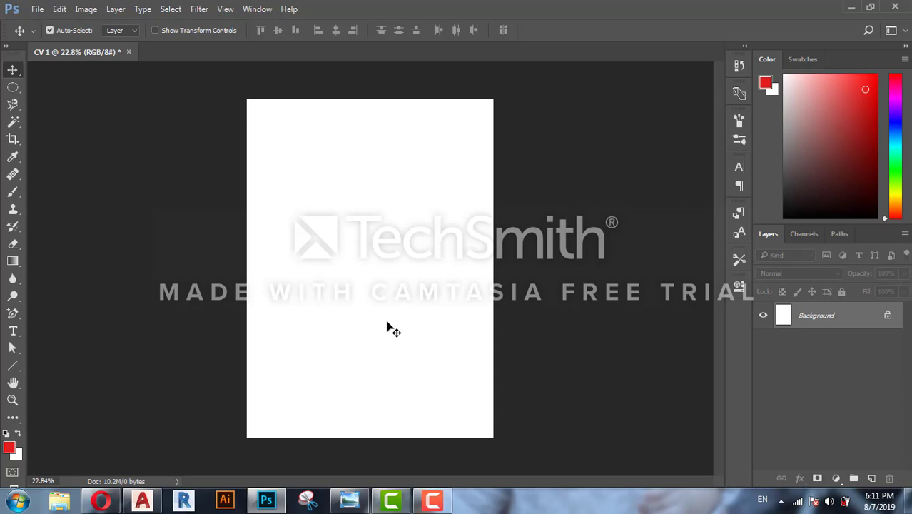
{"action": "key", "text": "ctrl+n"}
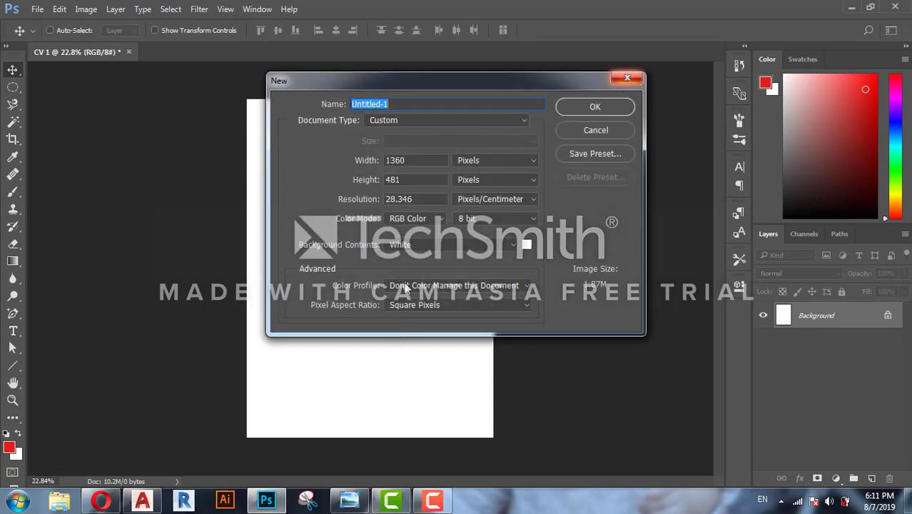
{"action": "left_click", "coordinate": [627, 77]}
{"action": "key", "text": "ctrl+0"}
{"action": "scroll", "coordinate": [343, 229], "scroll_direction": "down", "scroll_amount": 2}
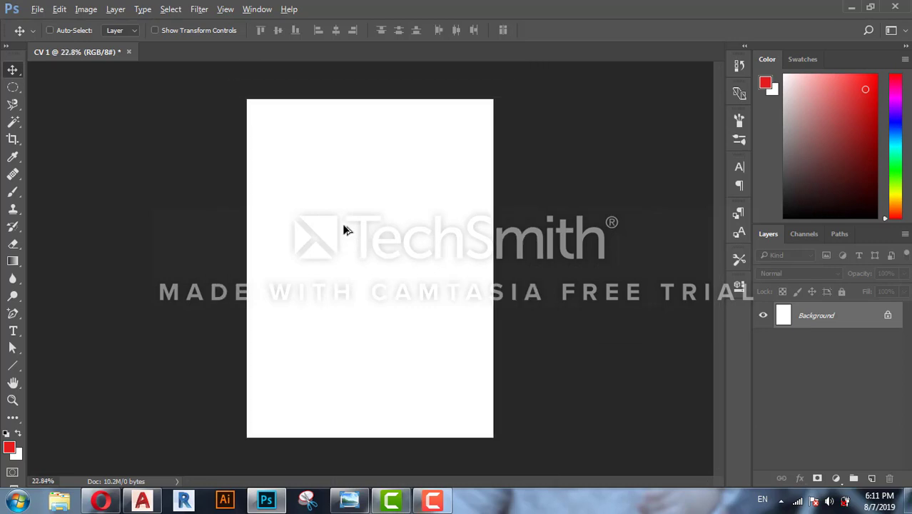
{"action": "scroll", "coordinate": [343, 229], "scroll_direction": "up", "scroll_amount": 1}
{"action": "scroll", "coordinate": [343, 229], "scroll_direction": "down", "scroll_amount": 2}
{"action": "scroll", "coordinate": [343, 229], "scroll_direction": "up", "scroll_amount": 1}
{"action": "scroll", "coordinate": [343, 229], "scroll_direction": "up", "scroll_amount": 2}
{"action": "scroll", "coordinate": [343, 229], "scroll_direction": "down", "scroll_amount": 1}
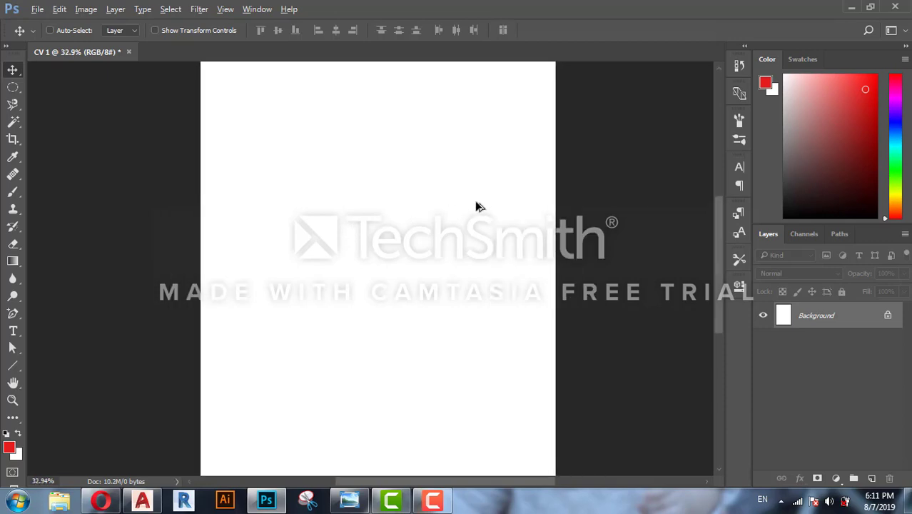
{"action": "scroll", "coordinate": [465, 207], "scroll_direction": "down", "scroll_amount": 1}
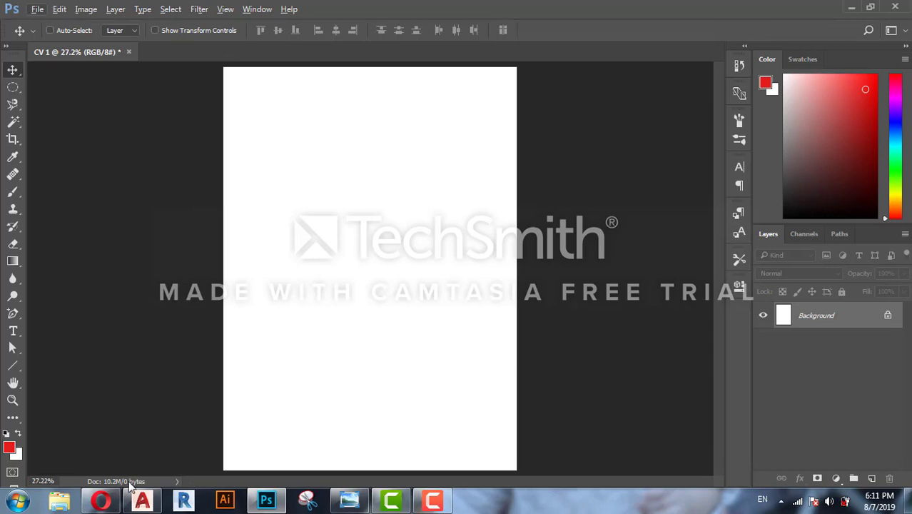
Compare the icons in the reference CV image with the traced device icons in the AutoCAD drawing
{"action": "left_click", "coordinate": [348, 499]}
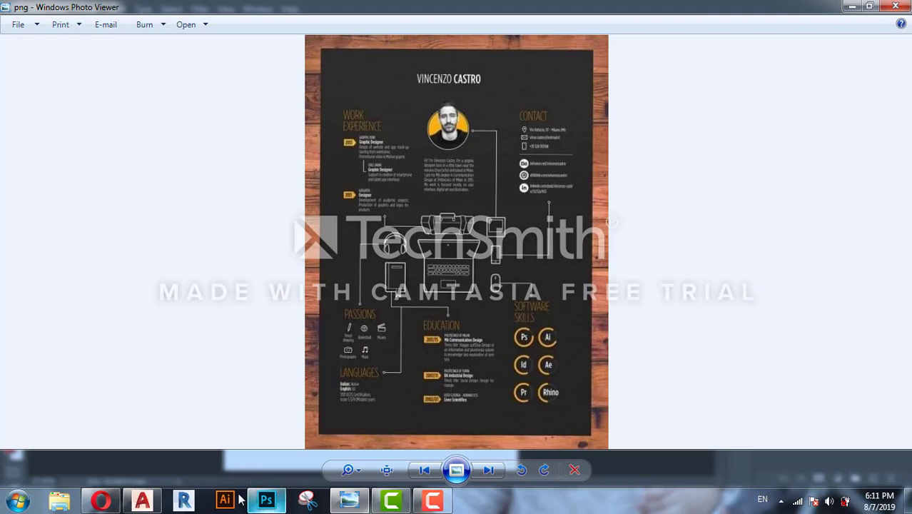
{"action": "left_click", "coordinate": [153, 502]}
{"action": "scroll", "coordinate": [377, 271], "scroll_direction": "down", "scroll_amount": 3}
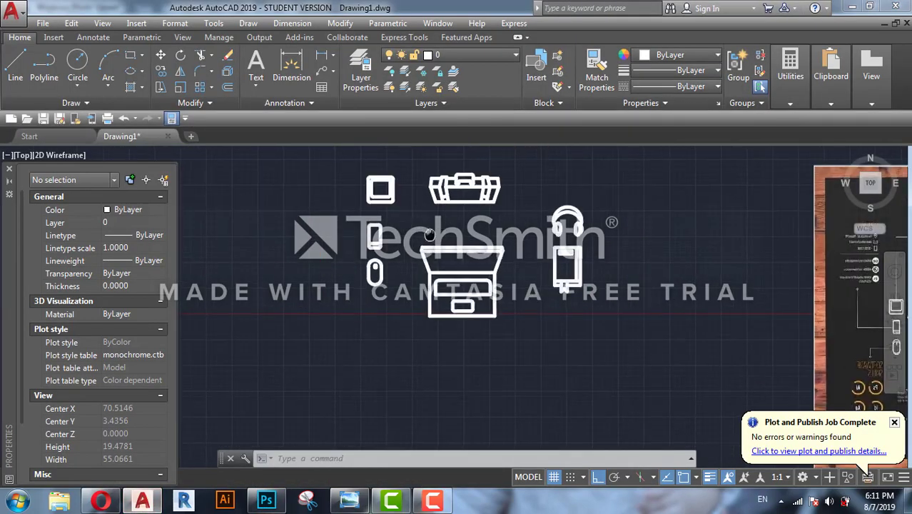
{"action": "mouse_move", "coordinate": [774, 271]}
{"action": "left_mouse_down"}
{"action": "mouse_move", "coordinate": [608, 271]}
{"action": "mouse_move", "coordinate": [476, 285]}
{"action": "left_mouse_up"}
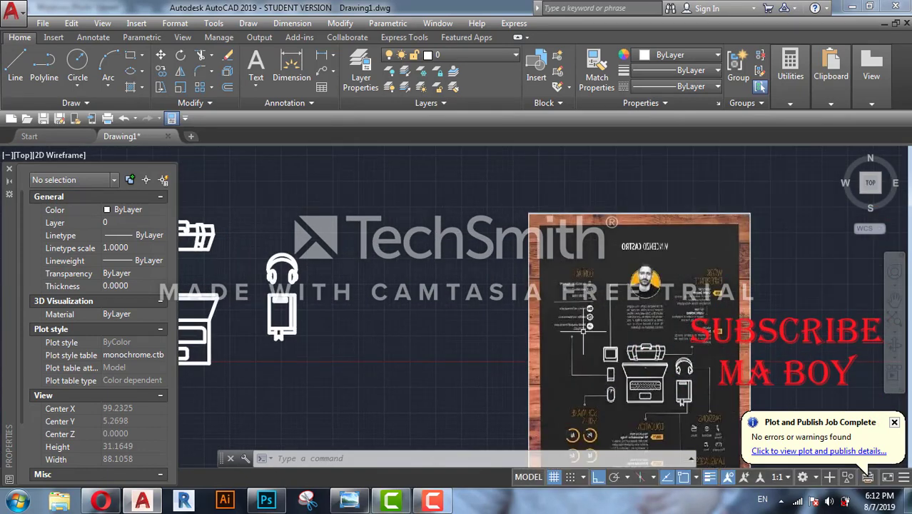
{"action": "left_click_drag", "start_coordinate": [608, 300], "coordinate": [653, 250]}
{"action": "scroll", "coordinate": [654, 249], "scroll_direction": "up", "scroll_amount": 5}
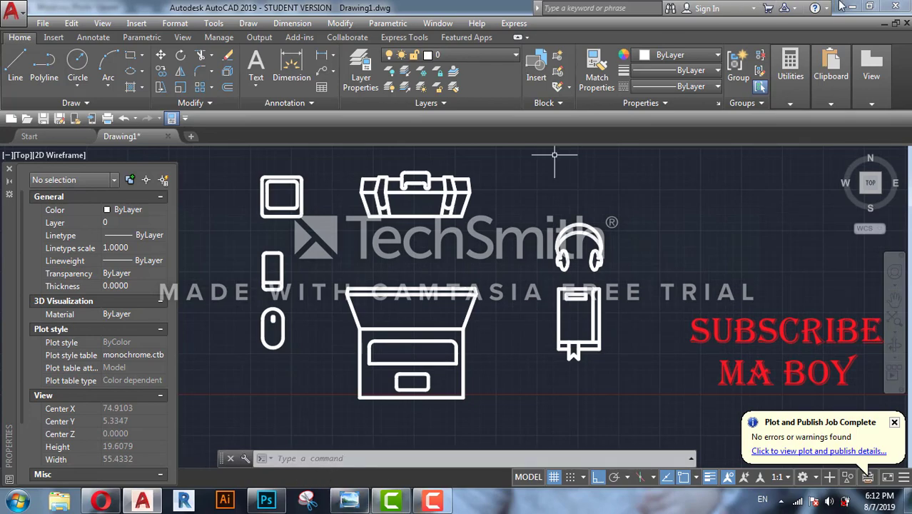
{"action": "left_click", "coordinate": [853, 6]}
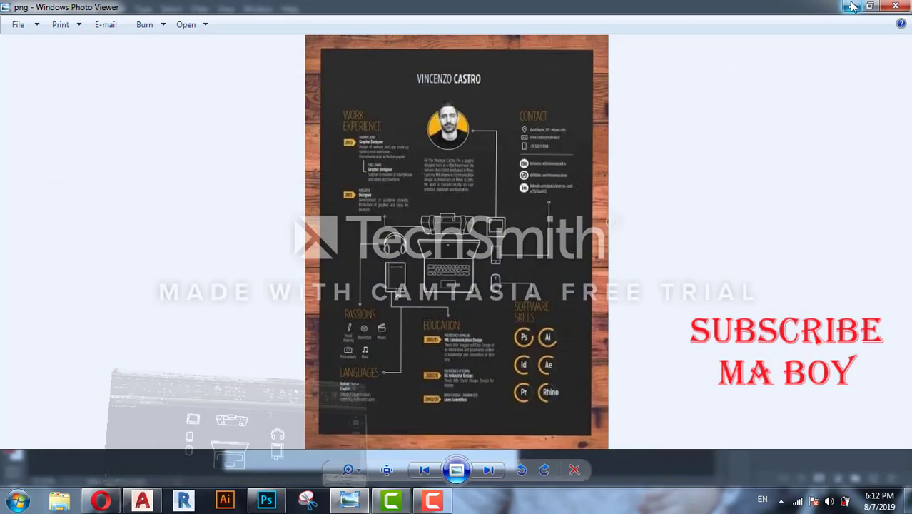
{"action": "left_click", "coordinate": [856, 6]}
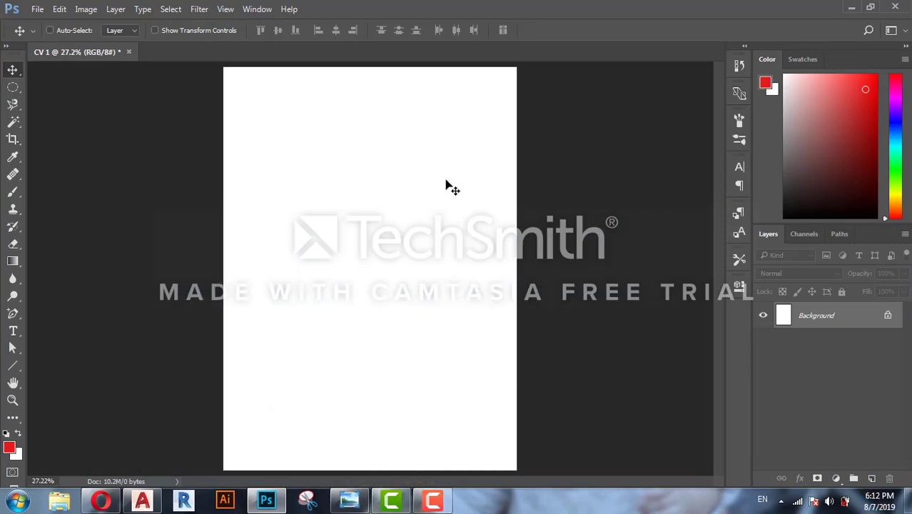
Open the cv1 folder on the desktop
{"action": "left_click", "coordinate": [846, 7]}
{"action": "left_click", "coordinate": [217, 133]}
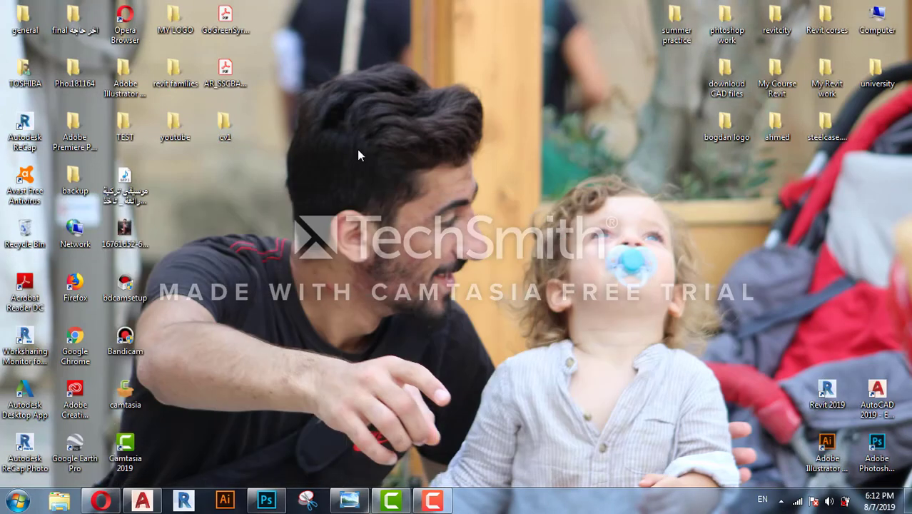
{"action": "double_click", "coordinate": [236, 129]}
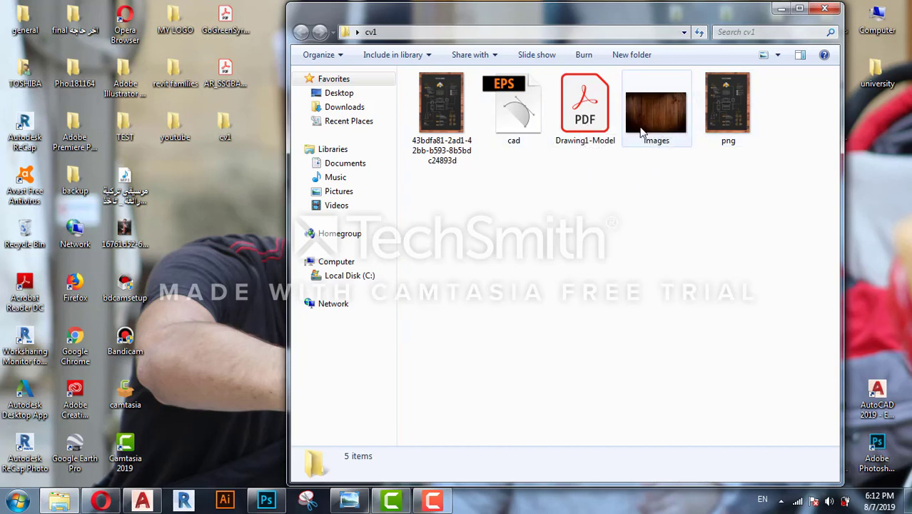
Look through the wood background image results in the Opera browser and at the wooden border of the reference CV
{"action": "left_click", "coordinate": [101, 500]}
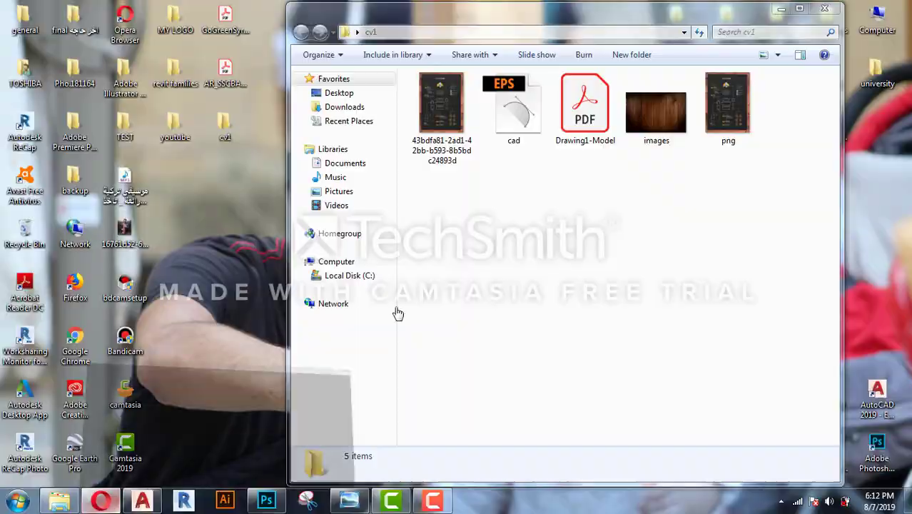
{"action": "scroll", "coordinate": [407, 125], "scroll_direction": "up", "scroll_amount": 5}
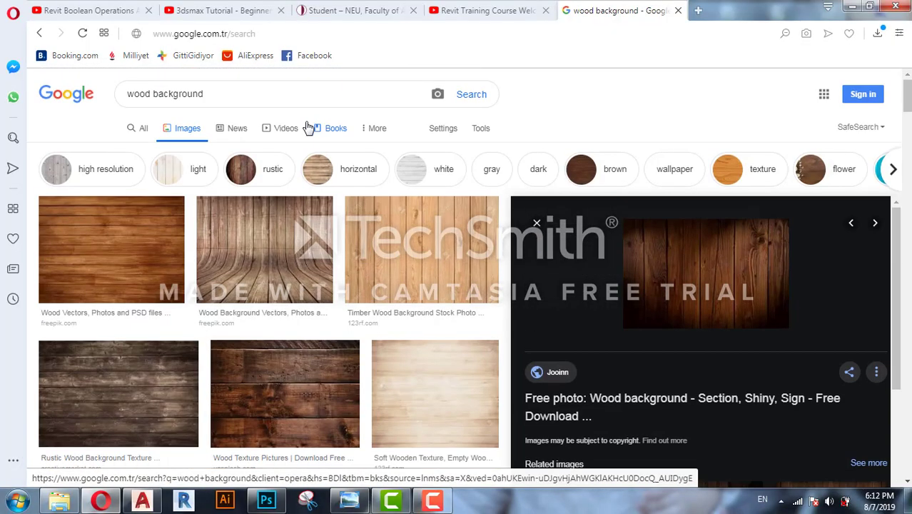
{"action": "scroll", "coordinate": [286, 342], "scroll_direction": "down", "scroll_amount": 5}
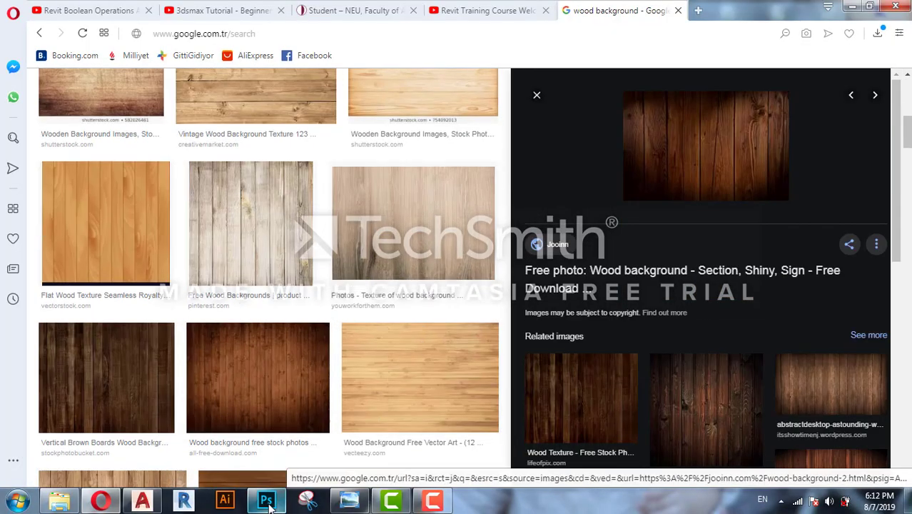
{"action": "left_click", "coordinate": [349, 500]}
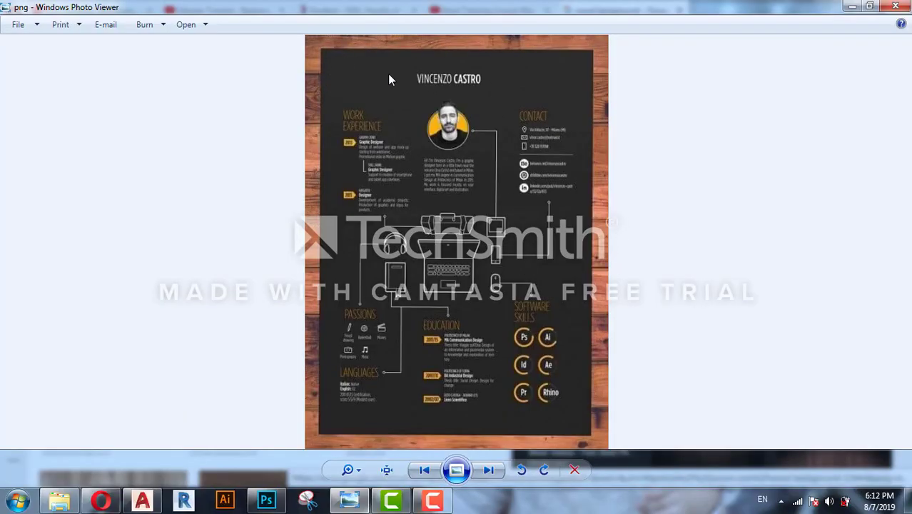
{"action": "left_click", "coordinate": [266, 502]}
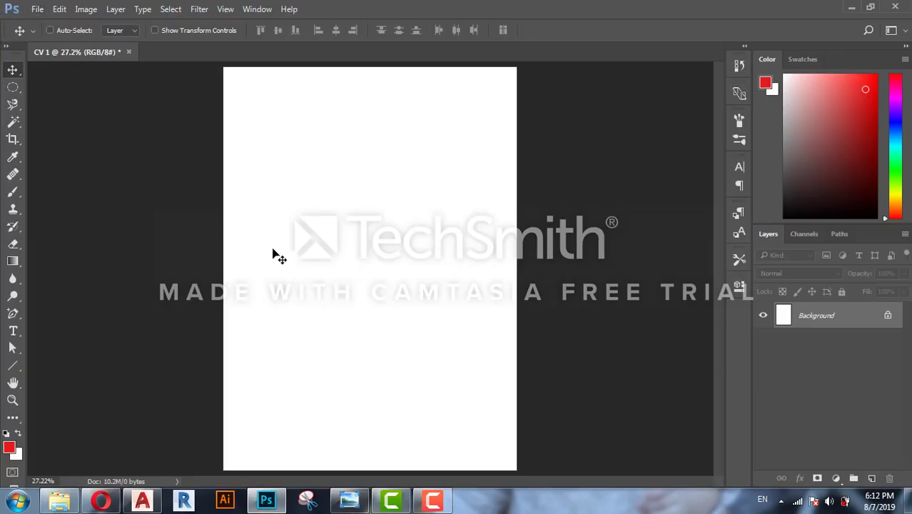
{"action": "left_click", "coordinate": [851, 7]}
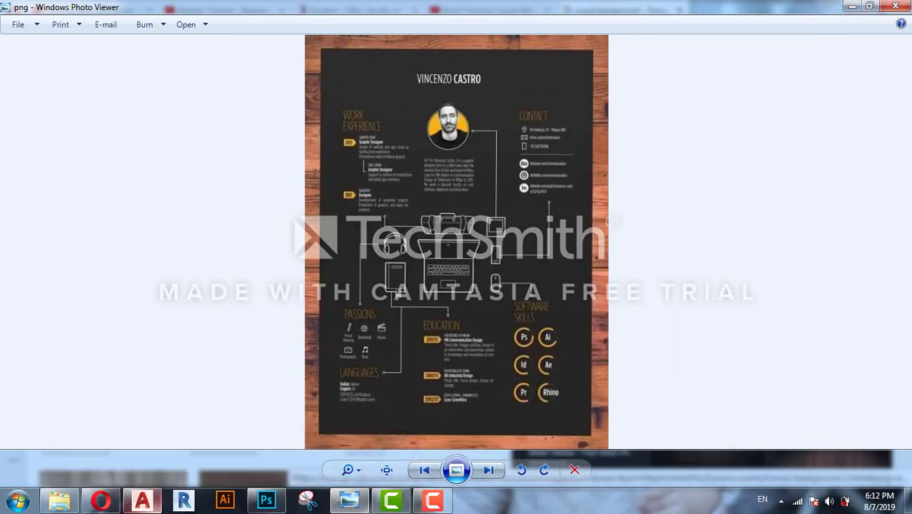
Place the wood picture named images from the cv1 folder into the CV 1 document, rotated by 90 degrees
{"action": "left_click", "coordinate": [59, 499]}
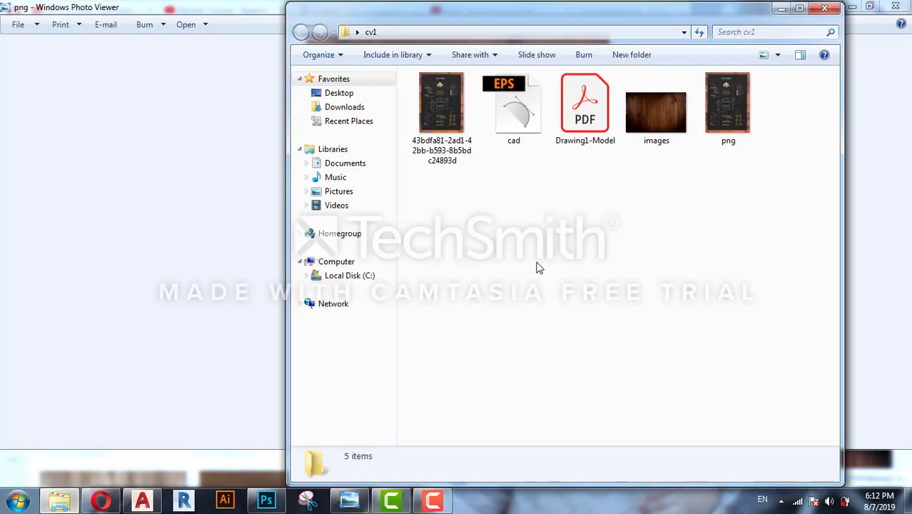
{"action": "left_click_drag", "start_coordinate": [398, 280], "coordinate": [430, 245]}
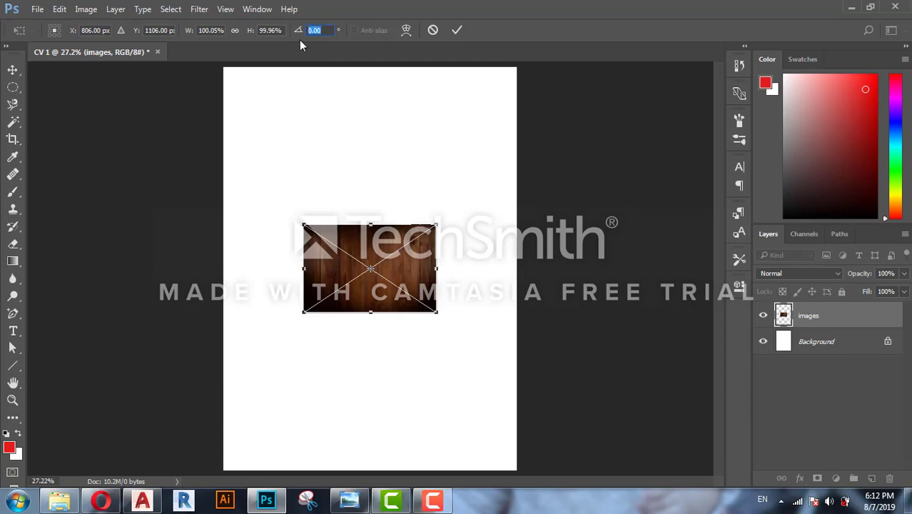
{"action": "type", "text": "90"}
{"action": "key", "text": "Return"}
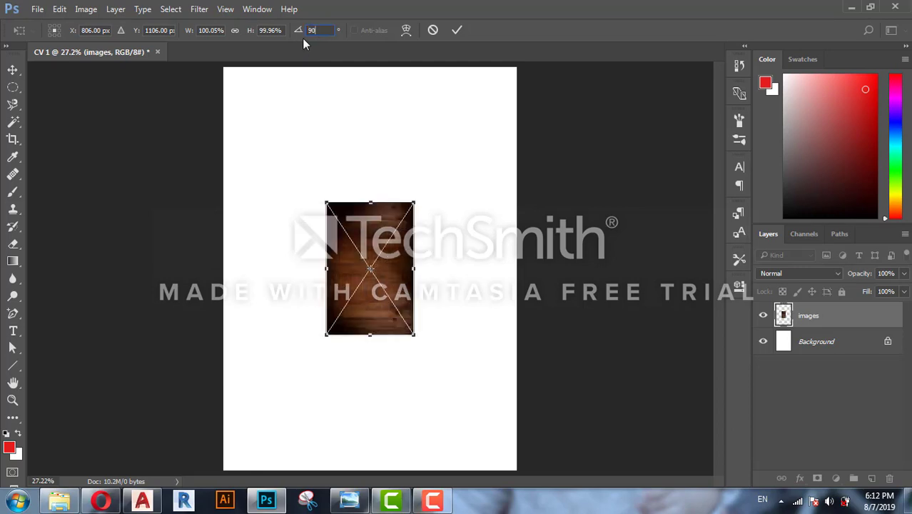
{"action": "left_click", "coordinate": [459, 30]}
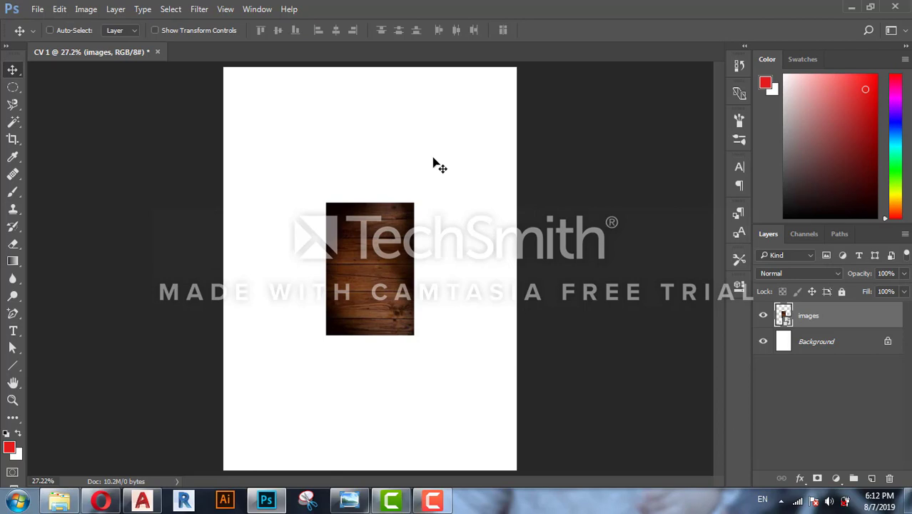
Enlarge the wood picture with Free Transform until it covers the whole page
{"action": "key", "text": "ctrl"}
{"action": "key", "text": "ctrl+t"}
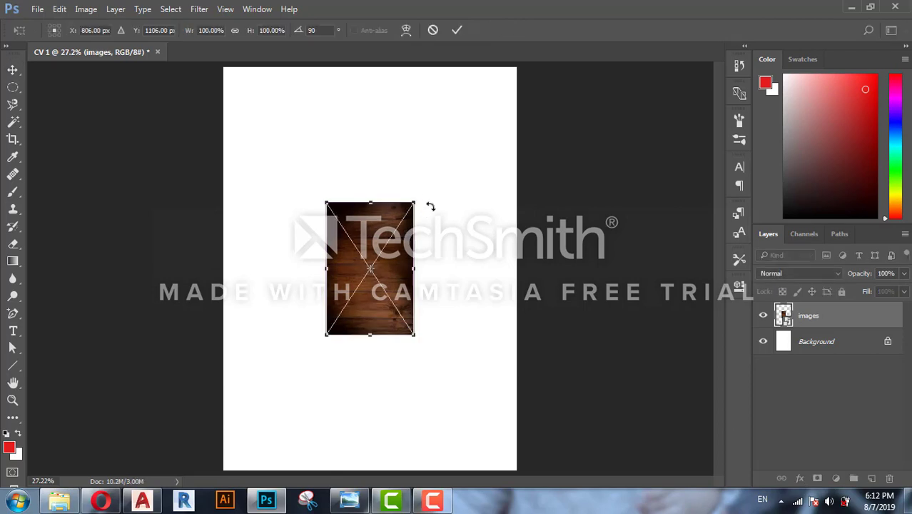
{"action": "left_click_drag", "start_coordinate": [413, 200], "coordinate": [560, 68]}
{"action": "key", "text": "ctrl+z"}
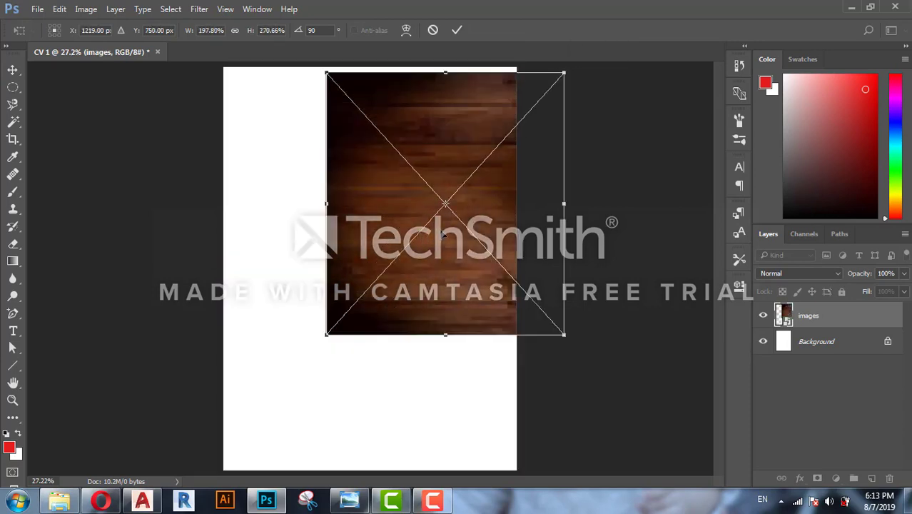
{"action": "key", "text": "ctrl+z"}
{"action": "scroll", "coordinate": [422, 210], "scroll_direction": "down", "scroll_amount": 2}
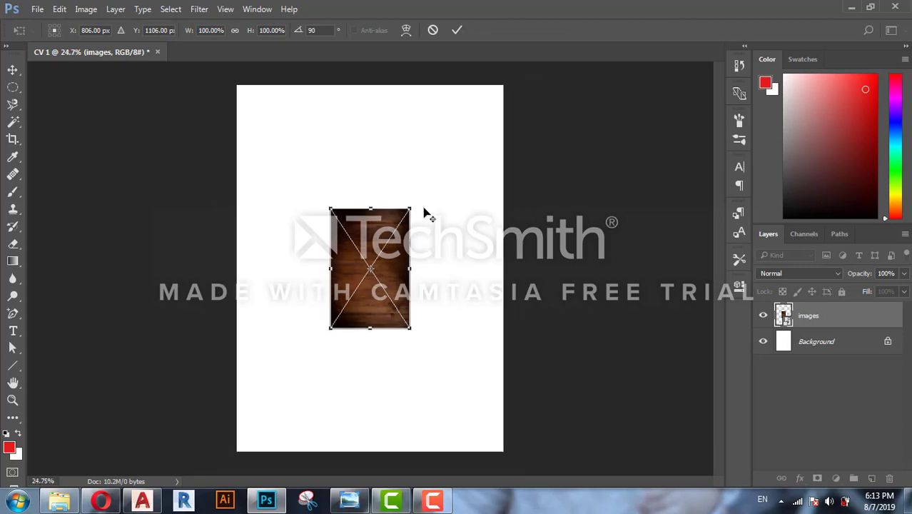
{"action": "left_click_drag", "start_coordinate": [407, 212], "coordinate": [542, 93]}
{"action": "left_click", "coordinate": [457, 30]}
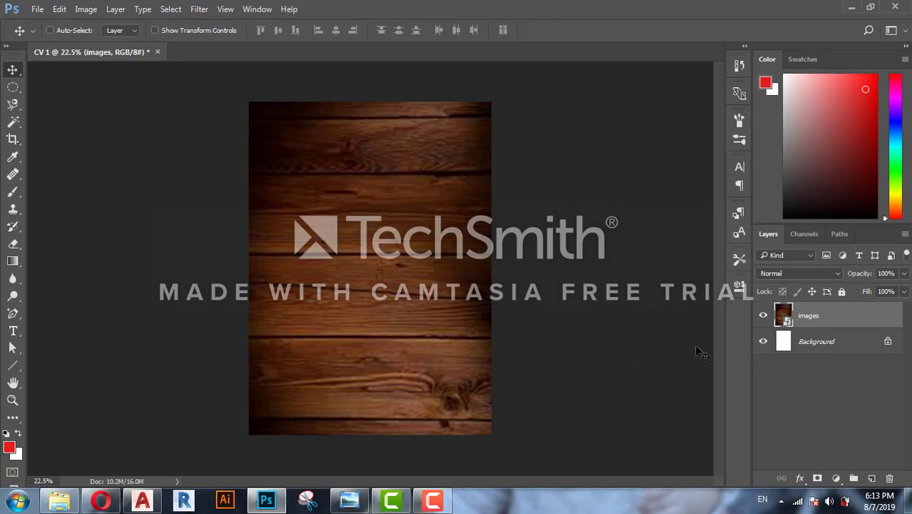
Add a new empty layer above the wood picture and activate the Rectangle Tool, checking the reference CV's dark panel
{"action": "left_click", "coordinate": [871, 478]}
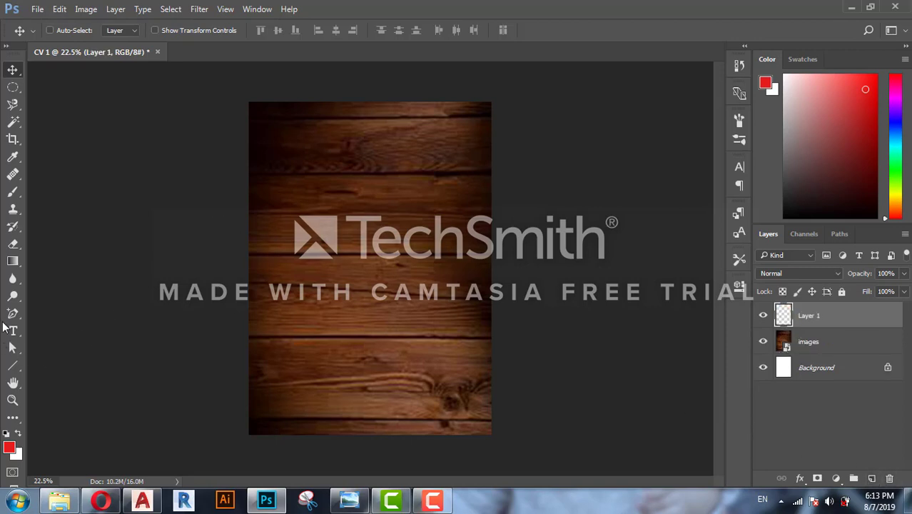
{"action": "left_click_drag", "start_coordinate": [19, 365], "coordinate": [50, 378]}
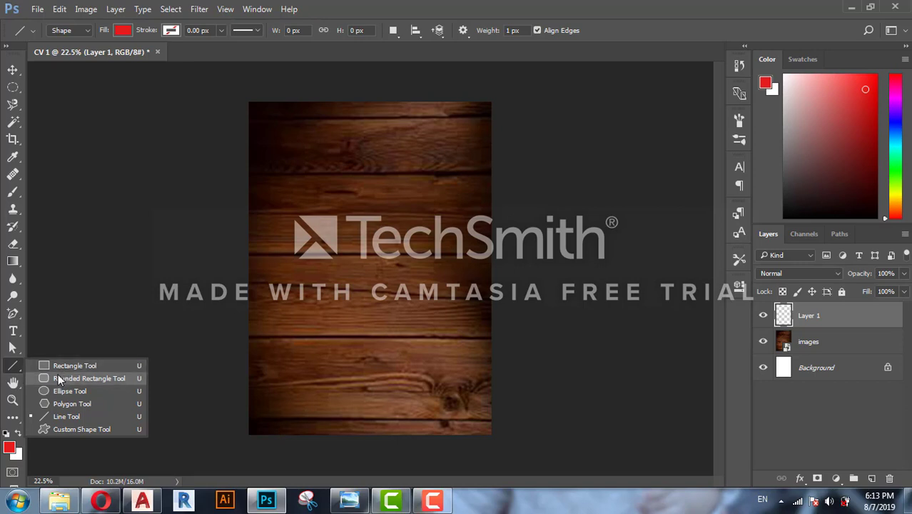
{"action": "left_click", "coordinate": [348, 493]}
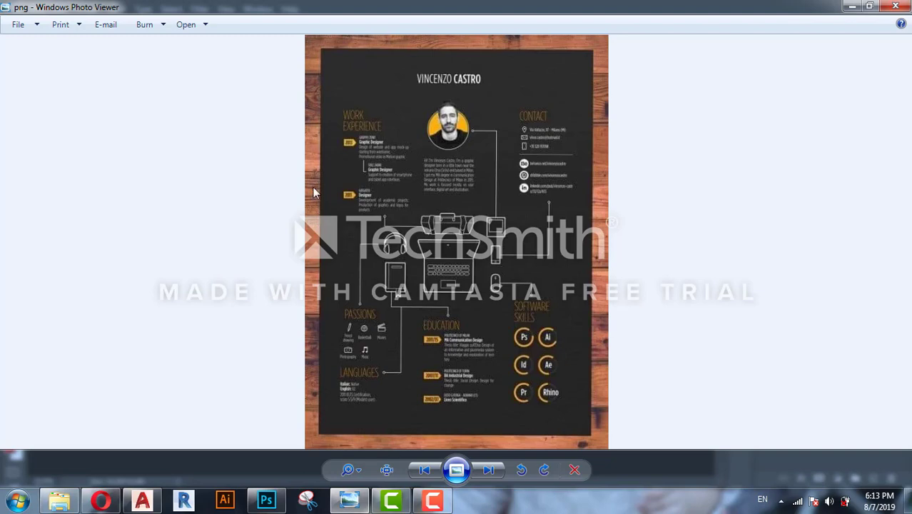
{"action": "left_click", "coordinate": [348, 499]}
{"action": "right_click", "coordinate": [13, 365]}
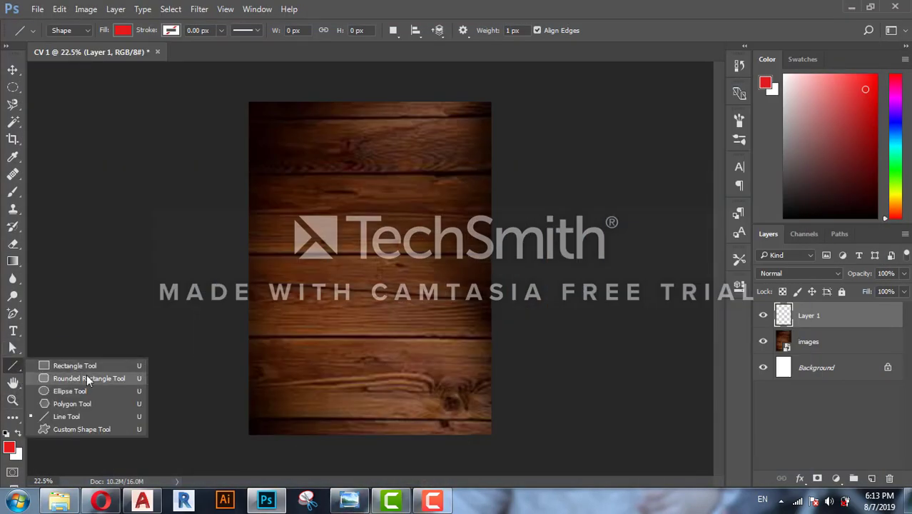
{"action": "left_click", "coordinate": [83, 364]}
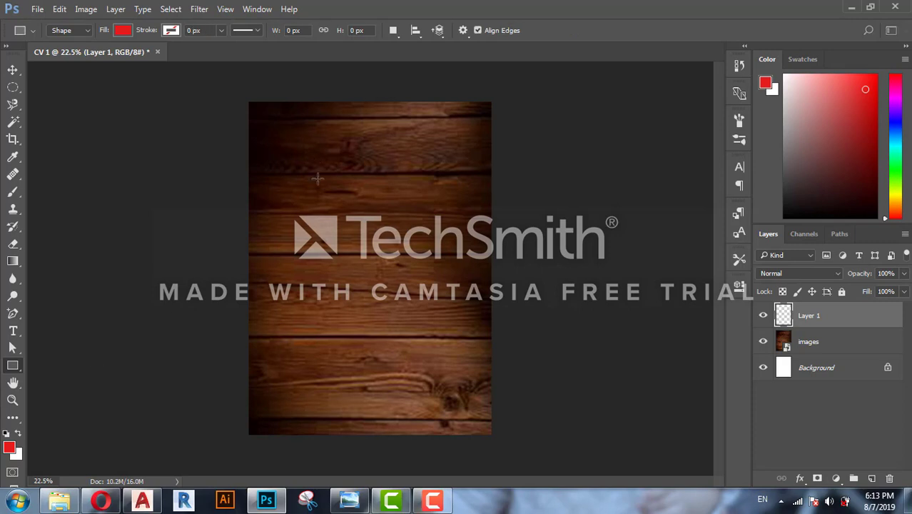
Set the foreground colour to a dark grey for the panel and return to the Rectangle Tool
{"action": "left_click_drag", "start_coordinate": [350, 227], "coordinate": [384, 293]}
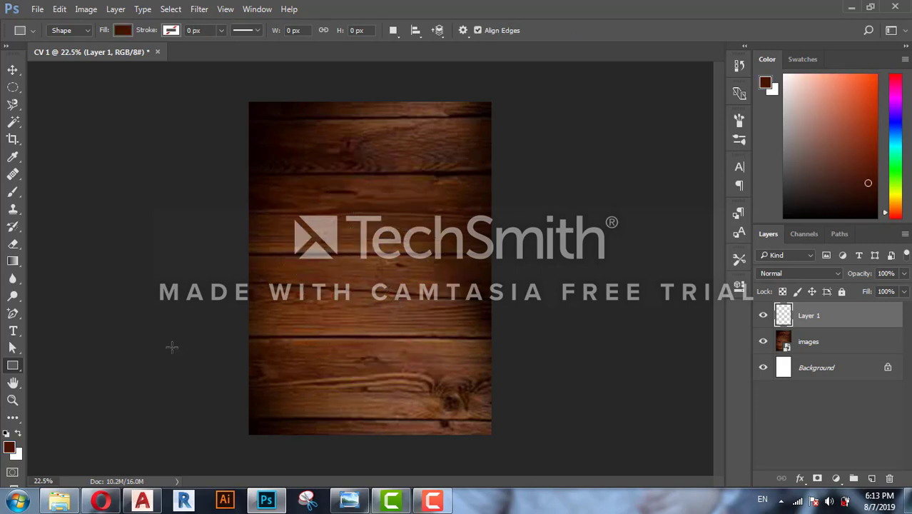
{"action": "left_click", "coordinate": [9, 447]}
{"action": "left_click", "coordinate": [396, 276]}
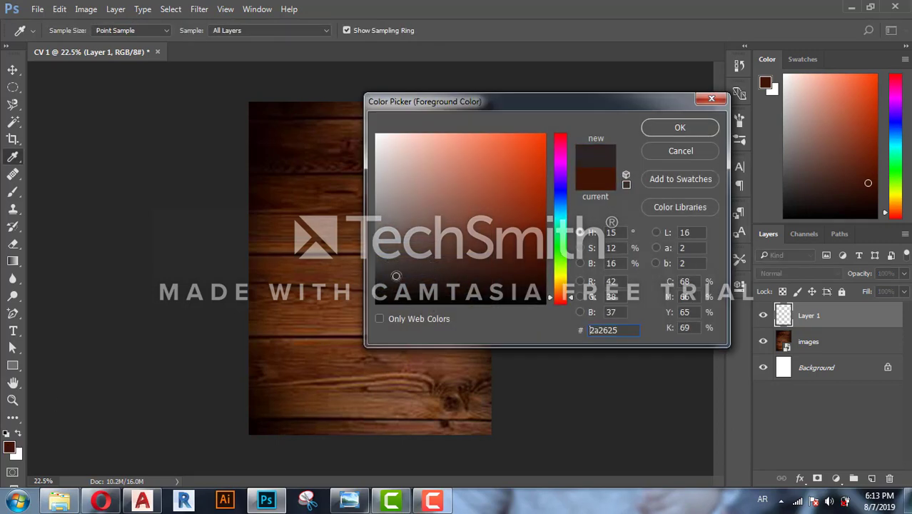
{"action": "left_click", "coordinate": [642, 127]}
{"action": "key", "text": "u"}
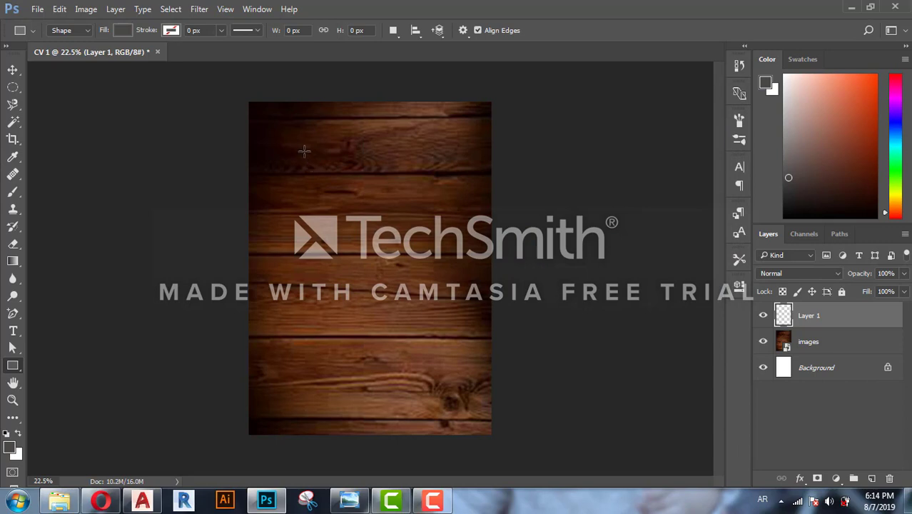
Draw a grey square of about 1554 × 1554 px and move it over the middle of the page
{"action": "mouse_move", "coordinate": [305, 151]}
{"action": "left_mouse_down"}
{"action": "mouse_move", "coordinate": [428, 335]}
{"action": "mouse_move", "coordinate": [425, 284]}
{"action": "mouse_move", "coordinate": [453, 437]}
{"action": "mouse_move", "coordinate": [499, 448]}
{"action": "mouse_move", "coordinate": [509, 428]}
{"action": "mouse_move", "coordinate": [499, 389]}
{"action": "mouse_move", "coordinate": [421, 269]}
{"action": "left_mouse_up"}
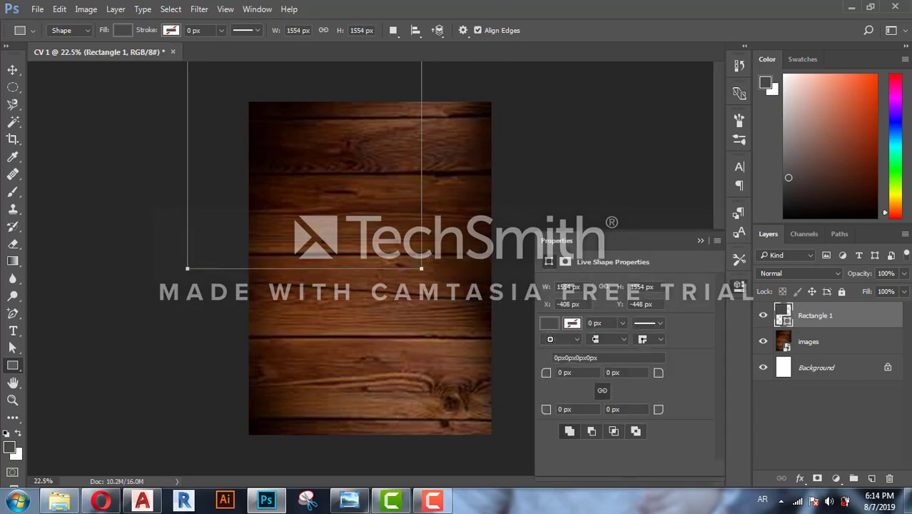
{"action": "key", "text": "v"}
{"action": "left_click_drag", "start_coordinate": [350, 246], "coordinate": [411, 329]}
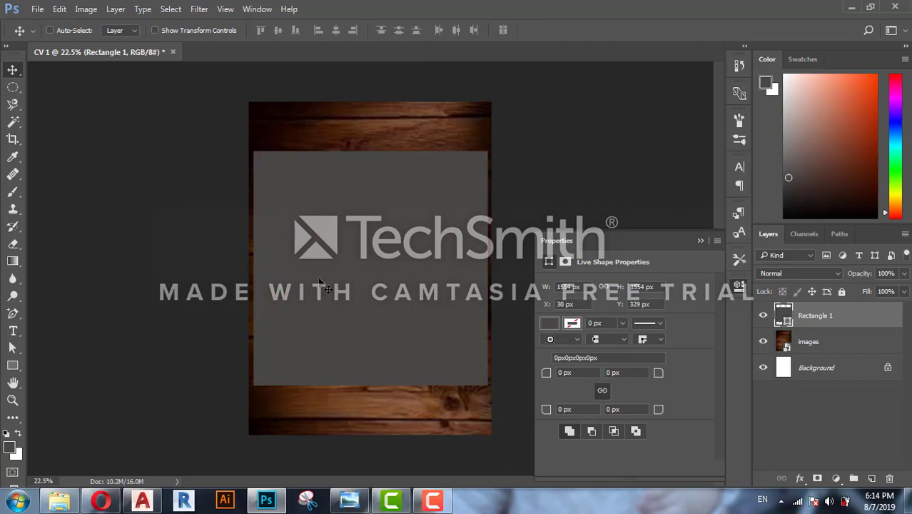
Free-transform the grey square to about 95% width and 123% height, leaving a wood border on every side
{"action": "key", "text": "ctrl+t"}
{"action": "left_click_drag", "start_coordinate": [255, 269], "coordinate": [260, 269]}
{"action": "left_click_drag", "start_coordinate": [485, 268], "coordinate": [482, 268]}
{"action": "left_click_drag", "start_coordinate": [371, 150], "coordinate": [372, 126]}
{"action": "left_click_drag", "start_coordinate": [370, 386], "coordinate": [370, 413]}
{"action": "left_click", "coordinate": [699, 242]}
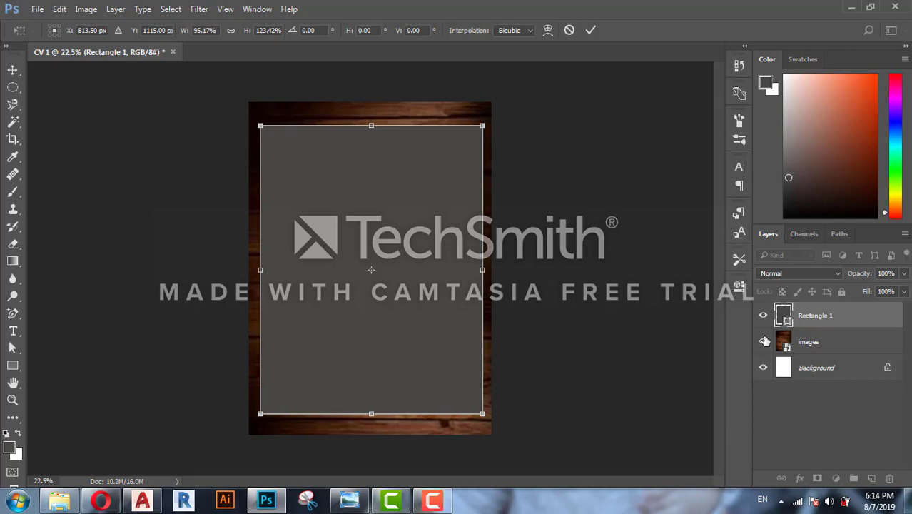
{"action": "left_click", "coordinate": [591, 30]}
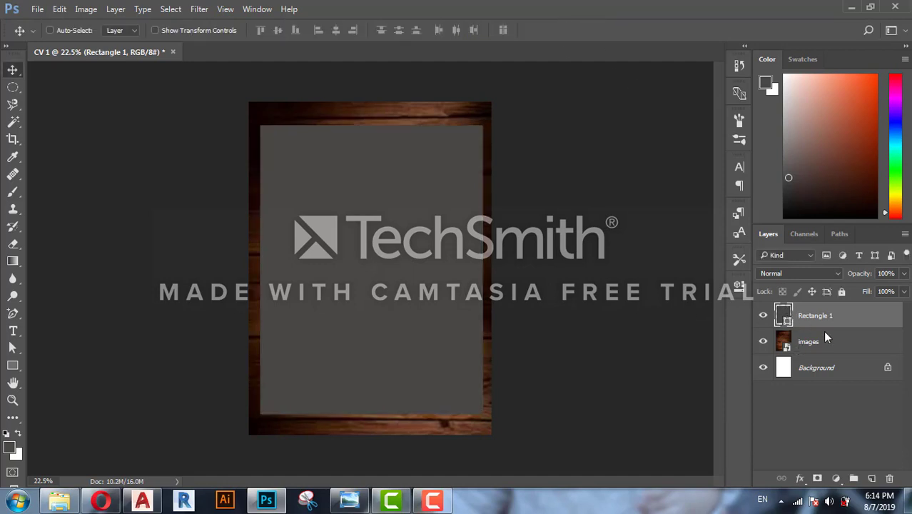
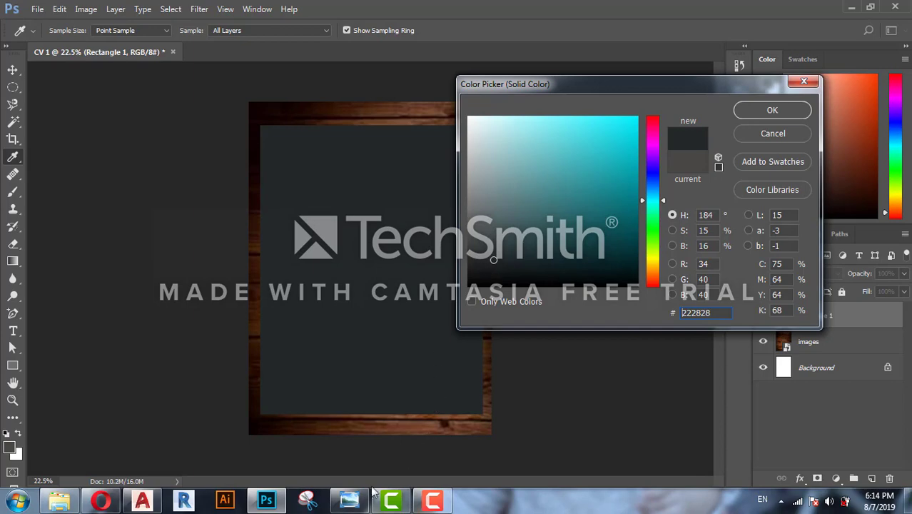
Set the rectangle's fill colour to 222828, checking it against the reference CV's dark panel
{"action": "left_click", "coordinate": [368, 493]}
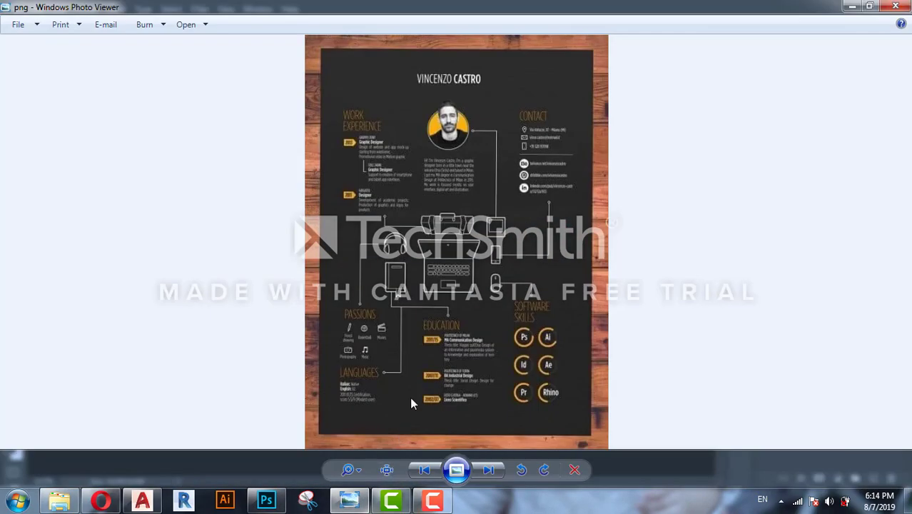
{"action": "left_click", "coordinate": [869, 6]}
{"action": "left_click", "coordinate": [495, 261]}
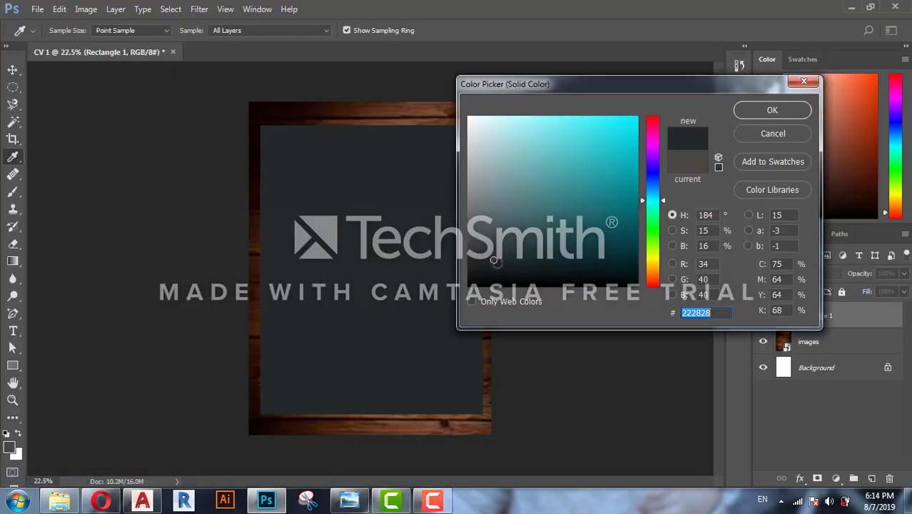
{"action": "left_click", "coordinate": [769, 109]}
Compare the rectangle's fill colour with the dark panel in the reference CV, then close the reference picture
{"action": "double_click", "coordinate": [785, 317]}
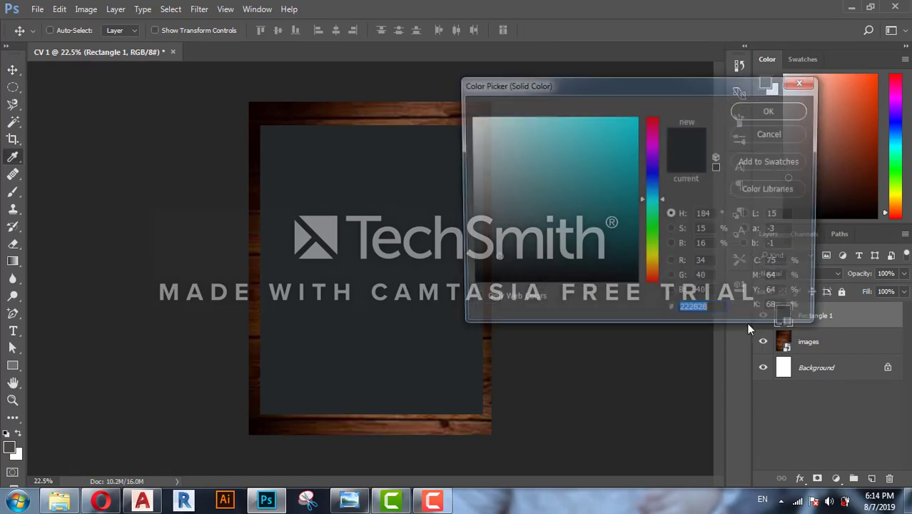
{"action": "left_click", "coordinate": [349, 499]}
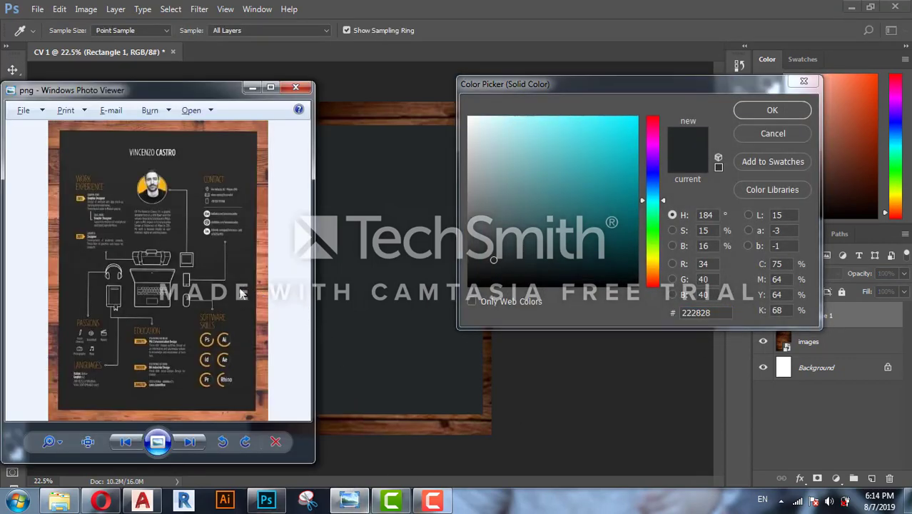
{"action": "left_click", "coordinate": [295, 87]}
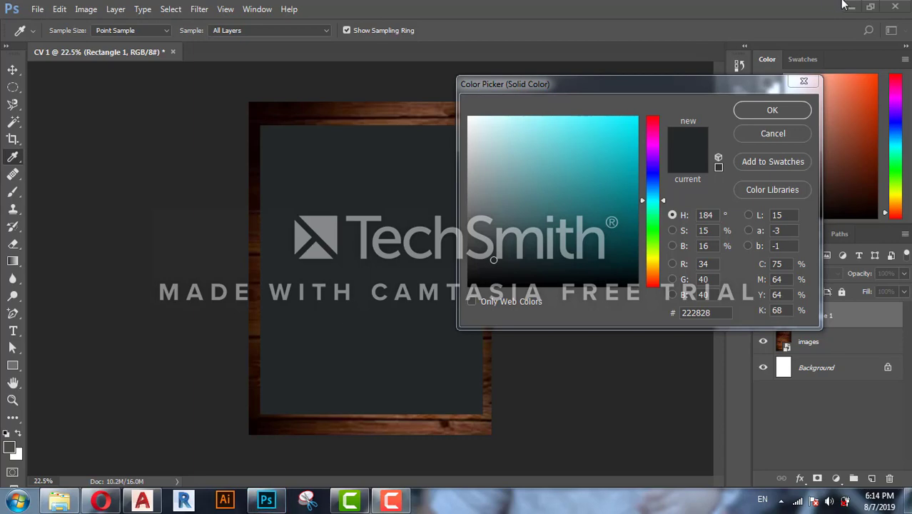
{"action": "left_click", "coordinate": [789, 94]}
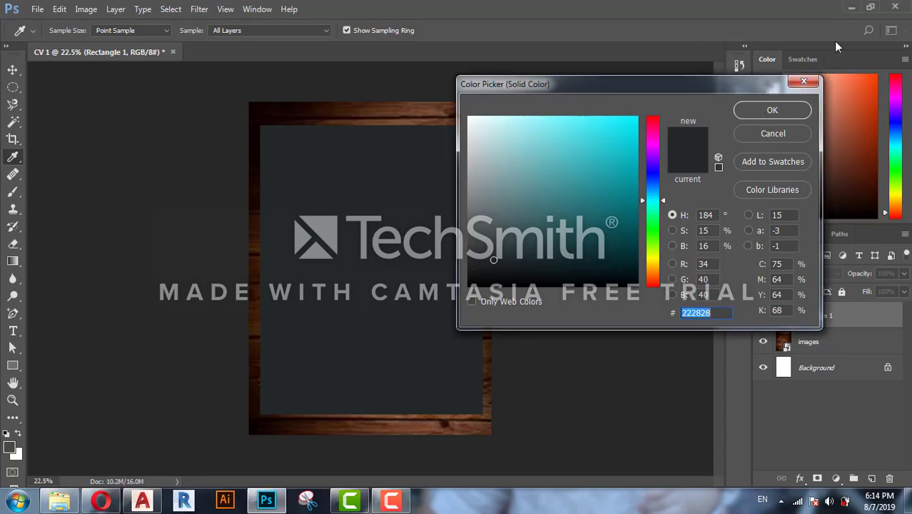
{"action": "left_click", "coordinate": [772, 110]}
Reopen the reference picture png from the cv1 folder and view it over the CV 1 document
{"action": "left_click", "coordinate": [851, 7]}
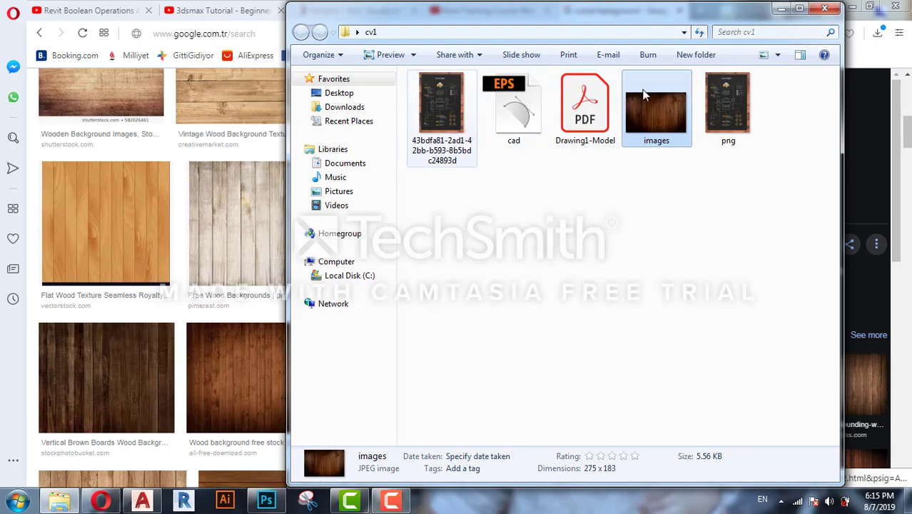
{"action": "double_click", "coordinate": [724, 103]}
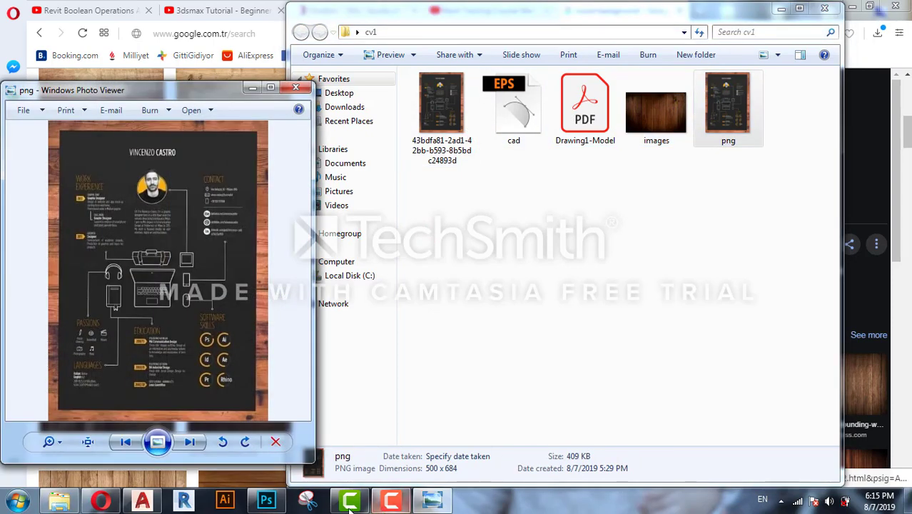
{"action": "left_click", "coordinate": [266, 500]}
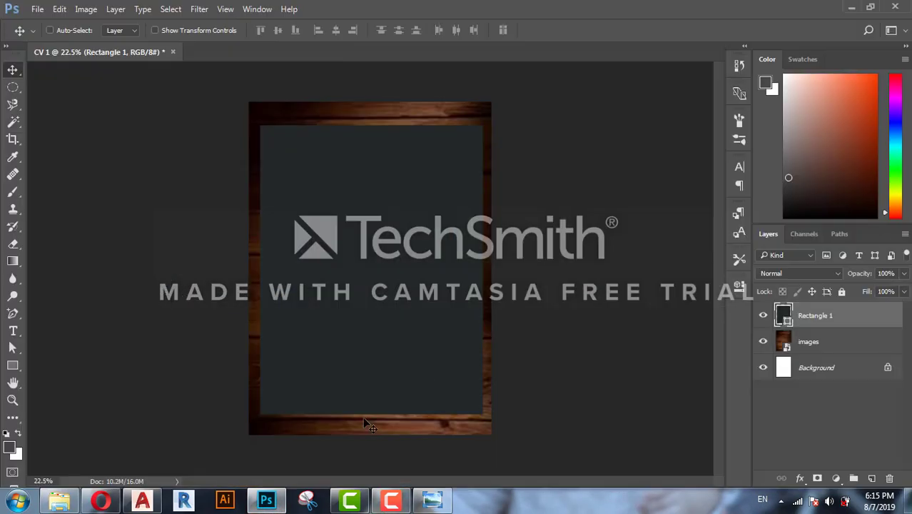
{"action": "left_click", "coordinate": [431, 499]}
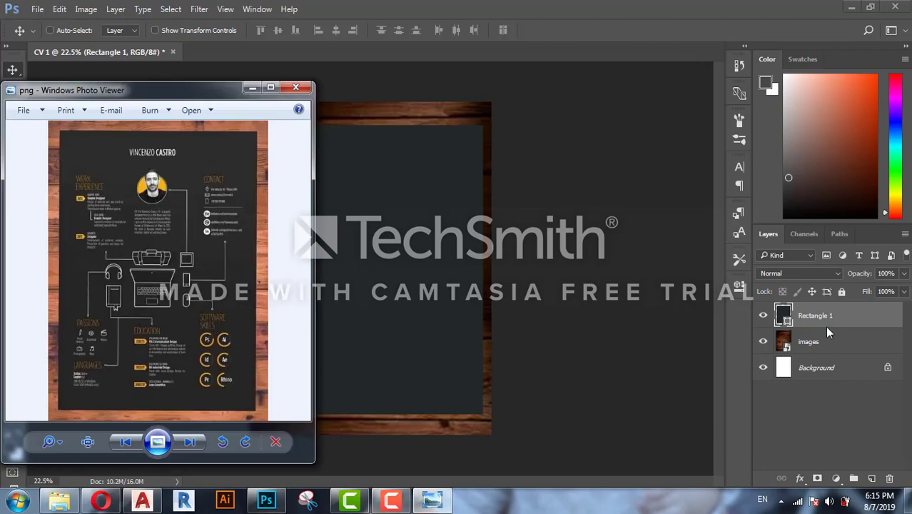
Darken the rectangle's fill colour to 141717, using the reference CV's panel as a guide
{"action": "left_click", "coordinate": [784, 315]}
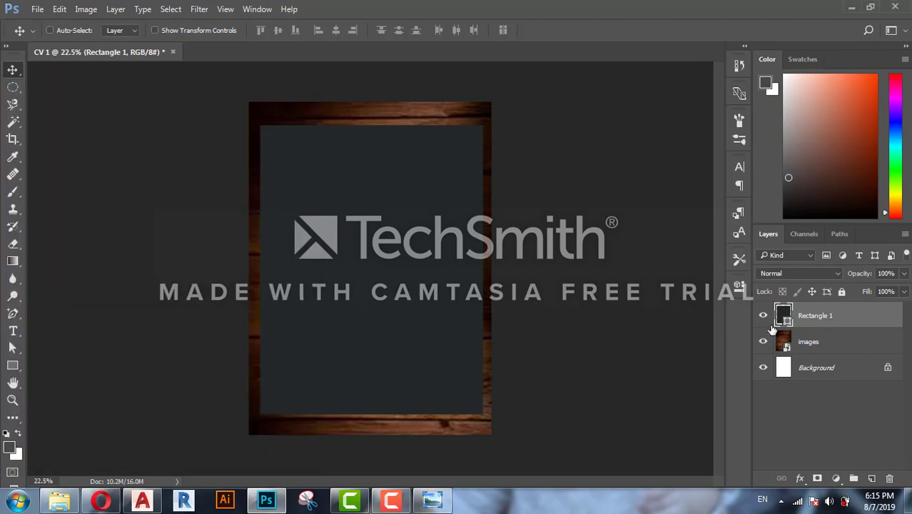
{"action": "double_click", "coordinate": [784, 315]}
{"action": "left_click", "coordinate": [432, 499]}
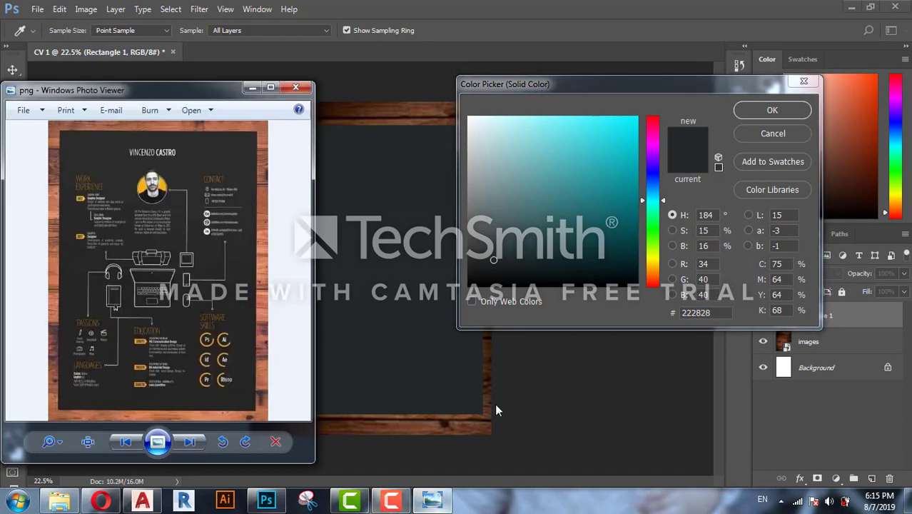
{"action": "left_click", "coordinate": [486, 268]}
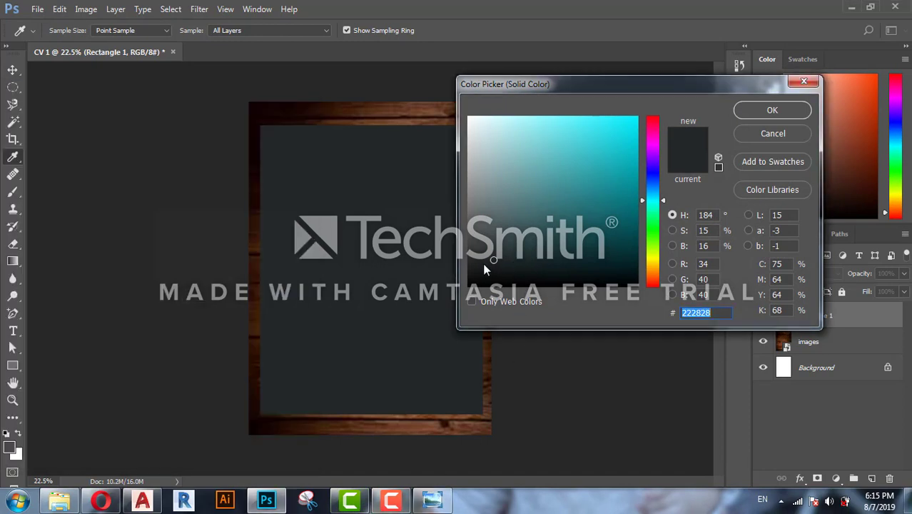
{"action": "left_click_drag", "start_coordinate": [492, 262], "coordinate": [492, 271]}
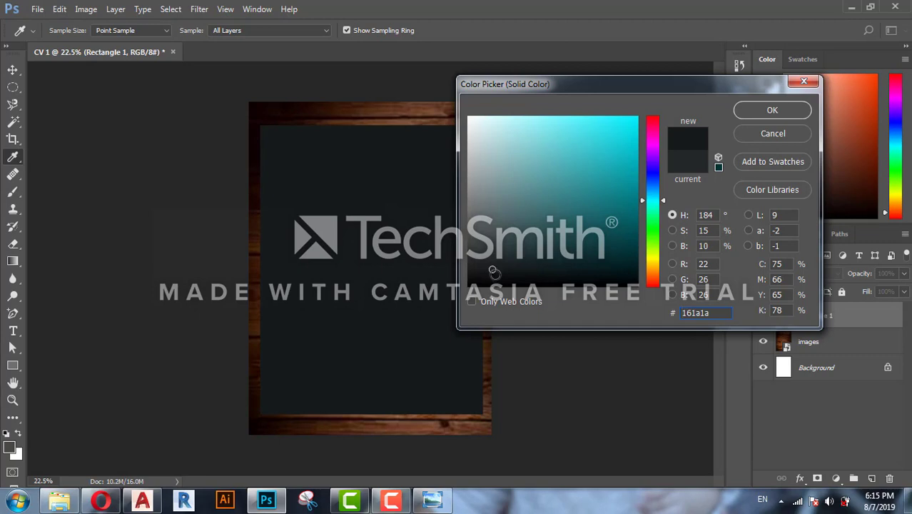
{"action": "left_click_drag", "start_coordinate": [492, 270], "coordinate": [489, 272]}
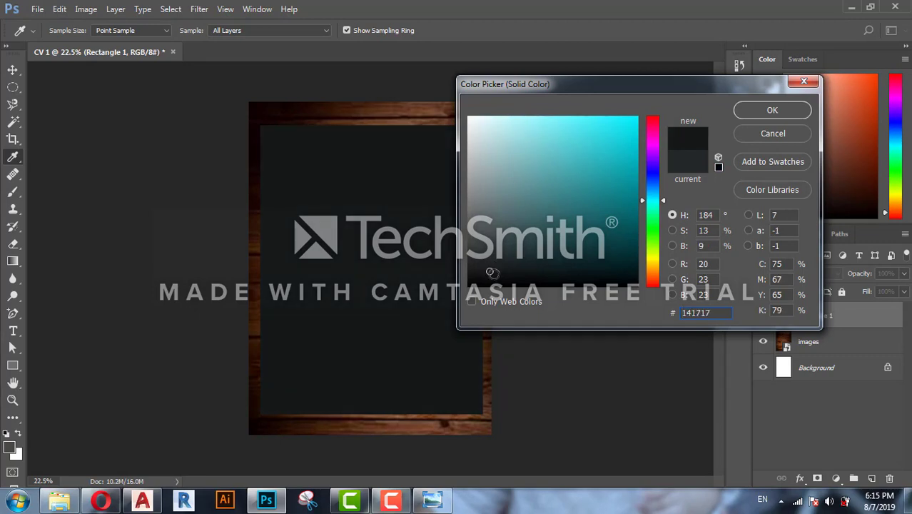
{"action": "left_click", "coordinate": [771, 110]}
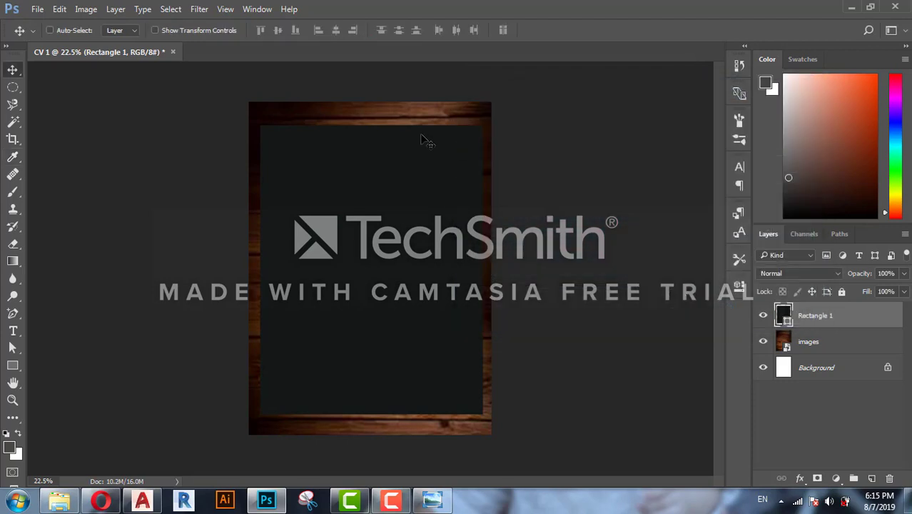
Free-transform the dark panel to extend its upper and lower edges and pull its right edge slightly inward
{"action": "key", "text": "ctrl+t"}
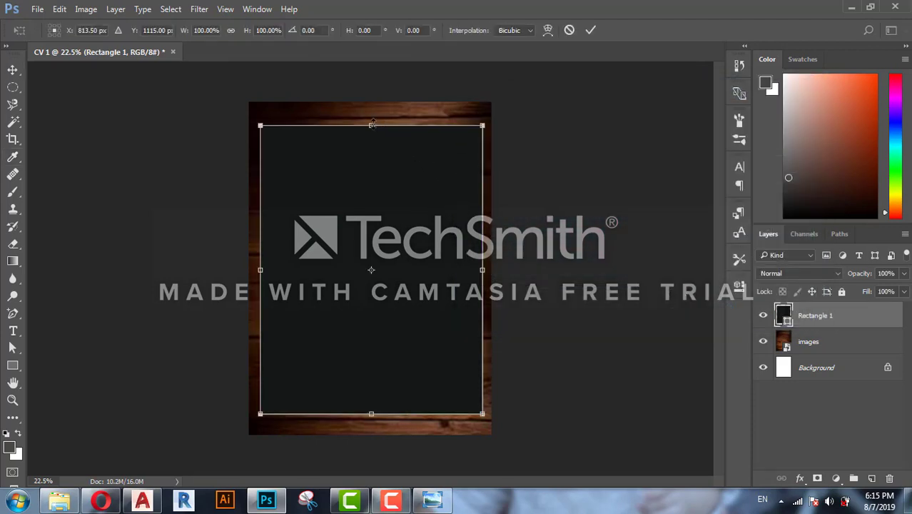
{"action": "left_click_drag", "start_coordinate": [372, 124], "coordinate": [371, 117]}
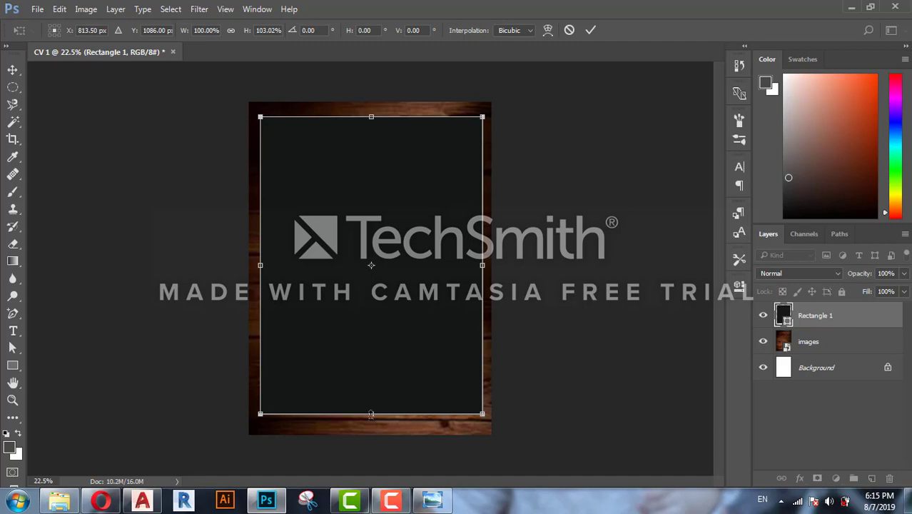
{"action": "left_click_drag", "start_coordinate": [371, 414], "coordinate": [372, 424]}
{"action": "left_click_drag", "start_coordinate": [480, 270], "coordinate": [478, 270]}
{"action": "left_click", "coordinate": [590, 32]}
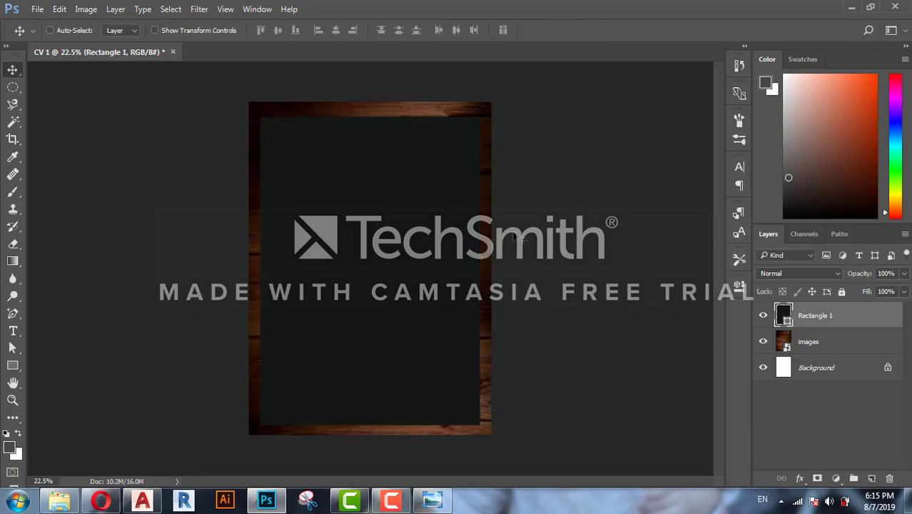
Show the rulers and place two horizontal and two vertical guides along the edges of the dark panel
{"action": "key", "text": "ctrl+r"}
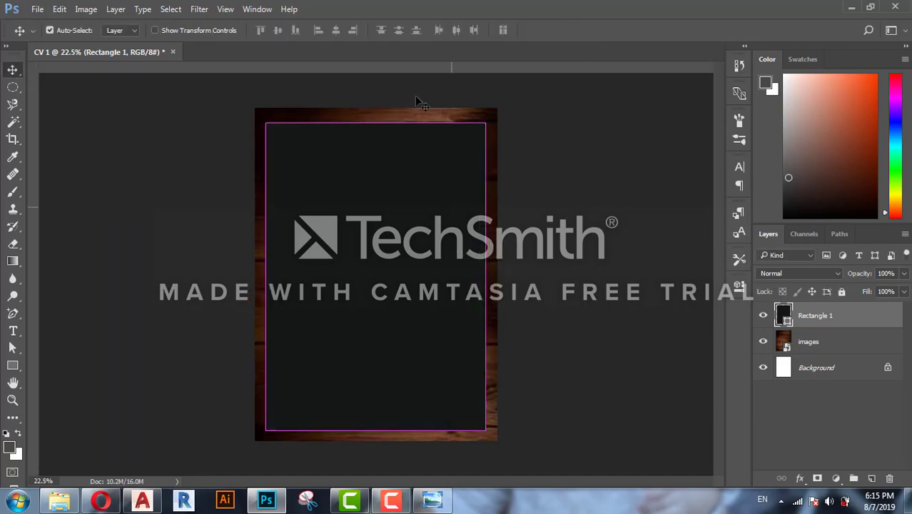
{"action": "left_click_drag", "start_coordinate": [423, 67], "coordinate": [541, 125]}
{"action": "left_click_drag", "start_coordinate": [534, 69], "coordinate": [540, 430]}
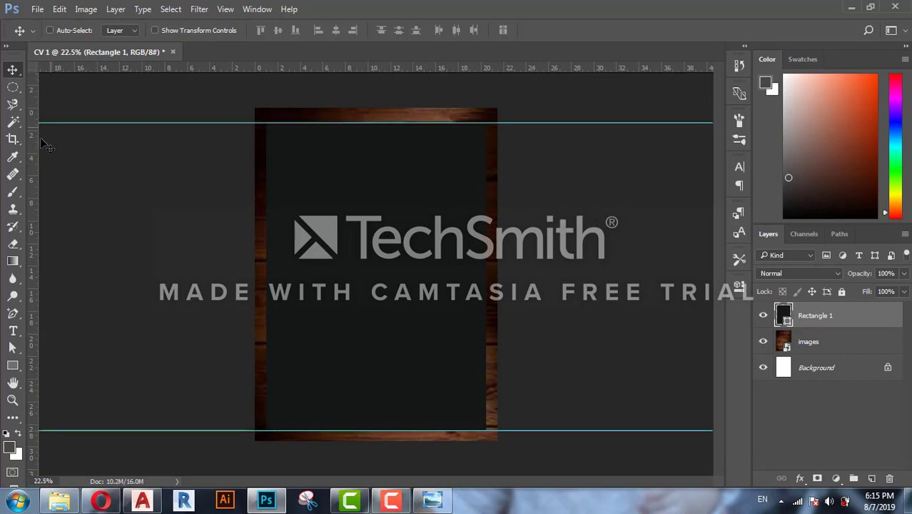
{"action": "left_click_drag", "start_coordinate": [31, 163], "coordinate": [265, 258]}
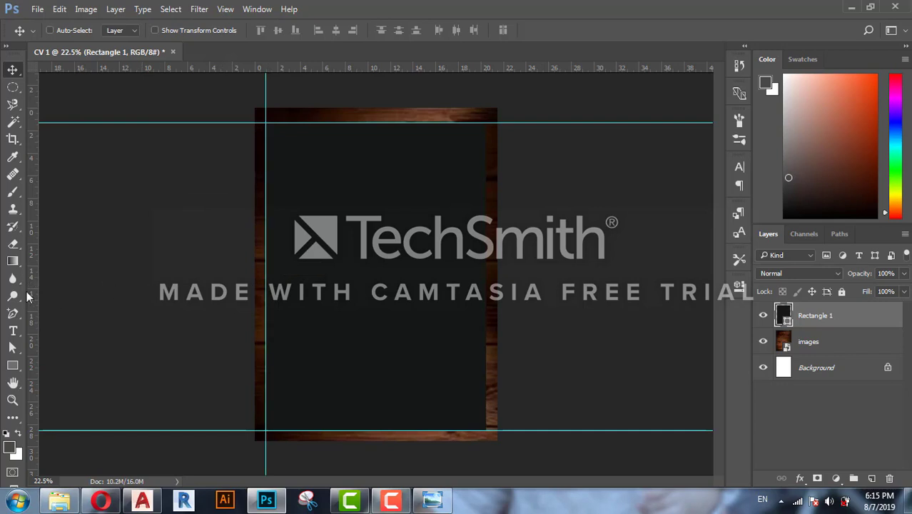
{"action": "left_click_drag", "start_coordinate": [139, 293], "coordinate": [486, 293]}
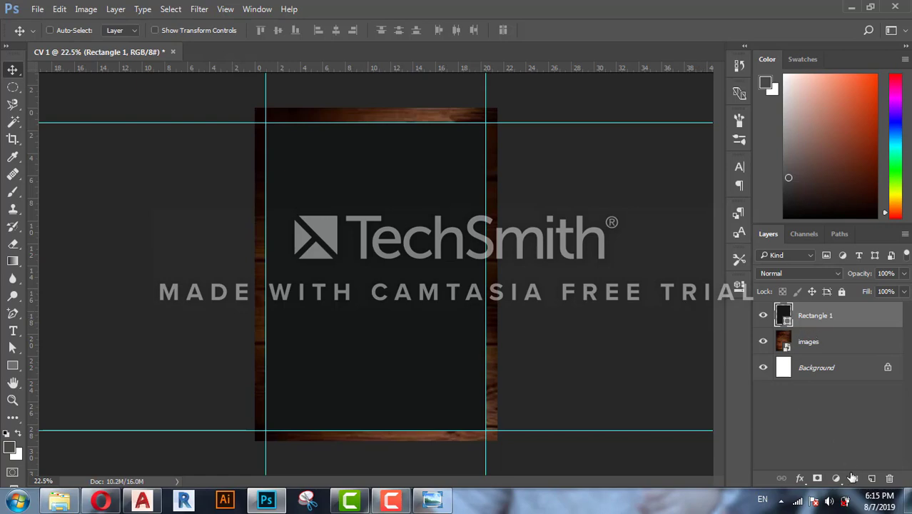
Place page 1 of the Drawing1-Model PDF as a smart object cropped to its bounding box on the dark panel
{"action": "left_click", "coordinate": [851, 6]}
{"action": "left_click_drag", "start_coordinate": [584, 107], "coordinate": [404, 300]}
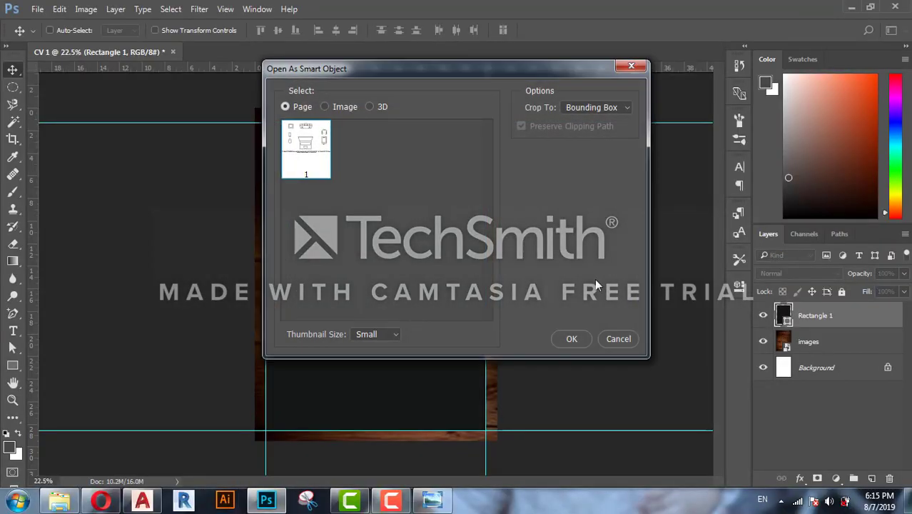
{"action": "left_click", "coordinate": [572, 339]}
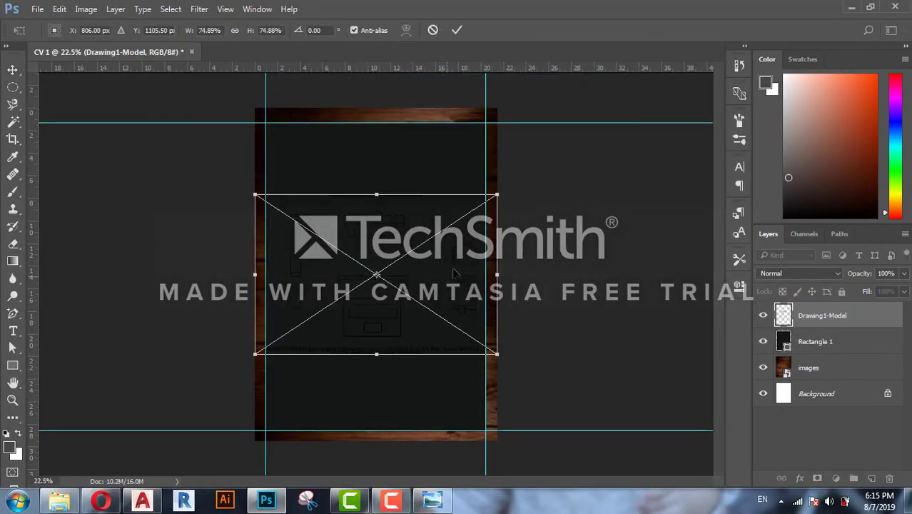
{"action": "left_click", "coordinate": [455, 32]}
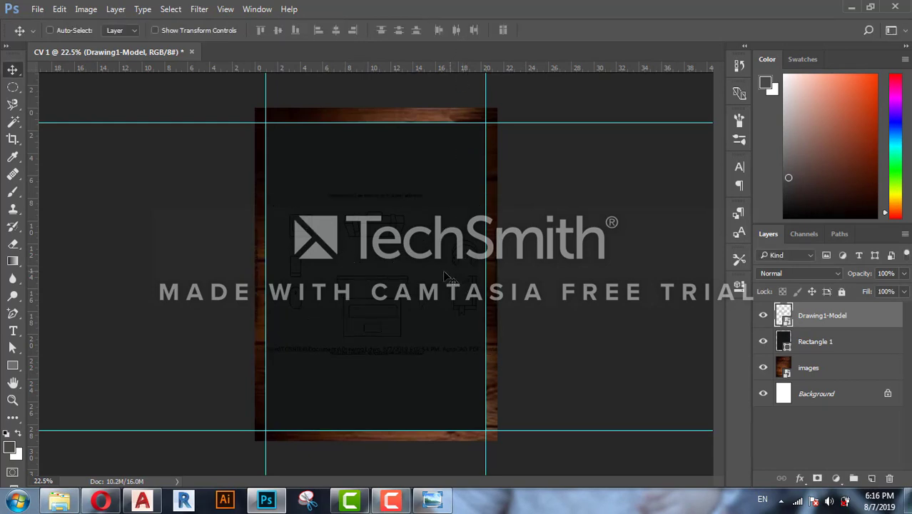
{"action": "double_click", "coordinate": [809, 316]}
{"action": "left_click", "coordinate": [862, 314]}
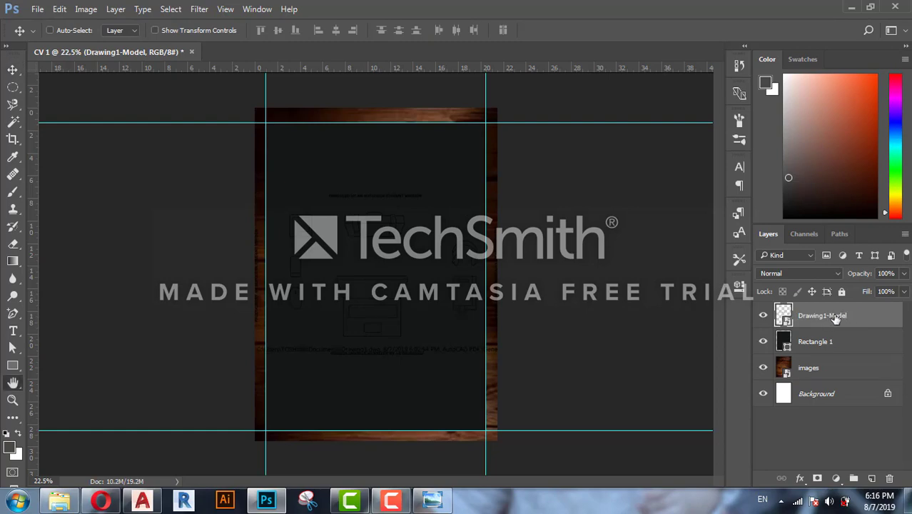
Apply a Color Overlay effect in white (ffffff) to the Drawing1-Model layer so its line art turns white
{"action": "double_click", "coordinate": [862, 315]}
{"action": "left_click", "coordinate": [269, 245]}
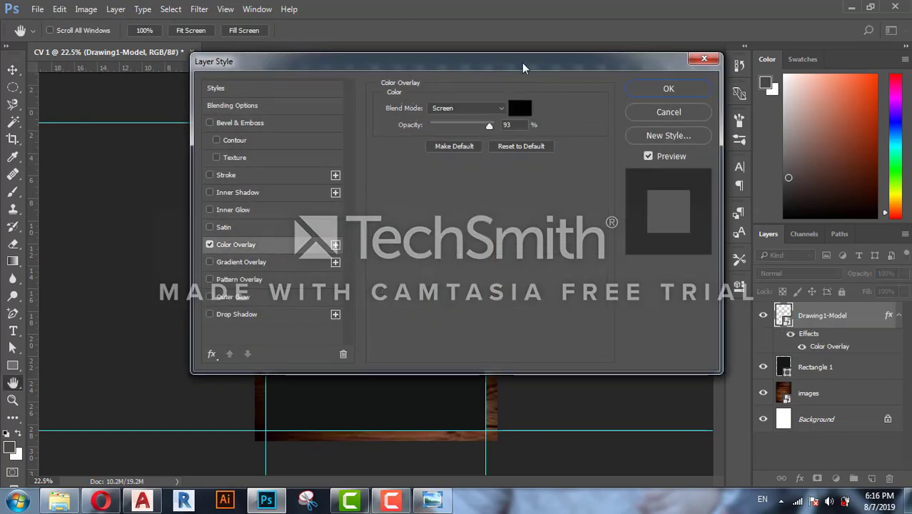
{"action": "left_click_drag", "start_coordinate": [517, 85], "coordinate": [738, 131]}
{"action": "left_click", "coordinate": [738, 118]}
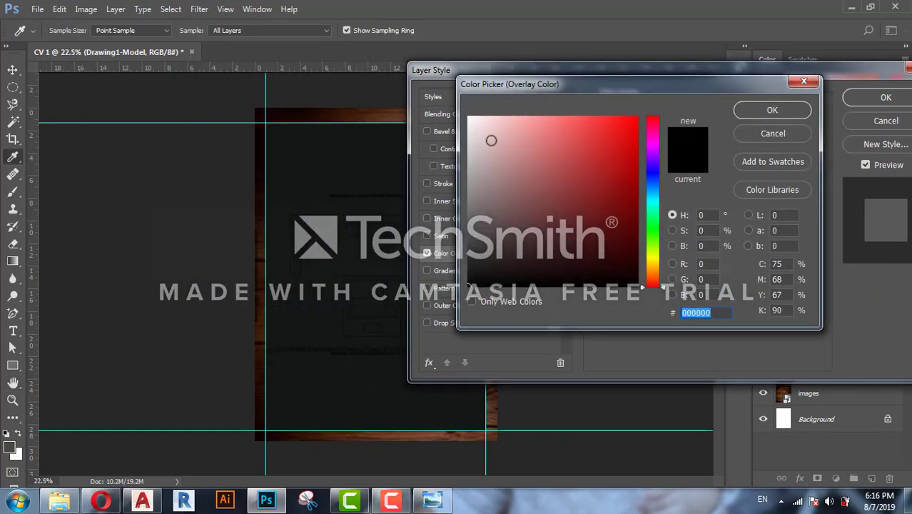
{"action": "type", "text": "ffffff"}
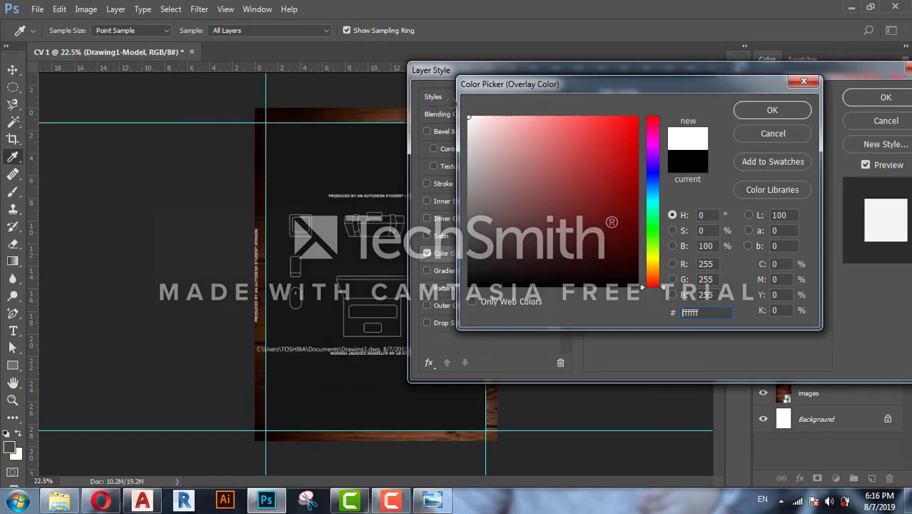
{"action": "left_click", "coordinate": [756, 110]}
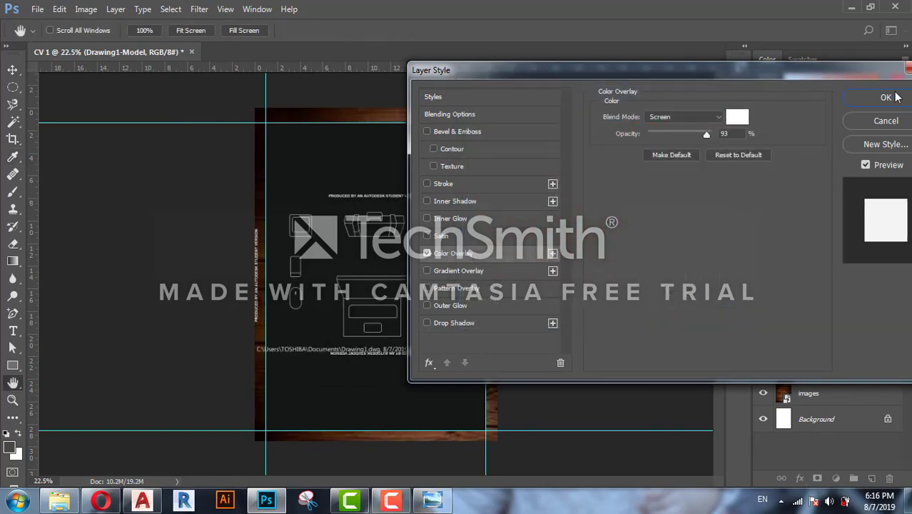
{"action": "left_click", "coordinate": [885, 97]}
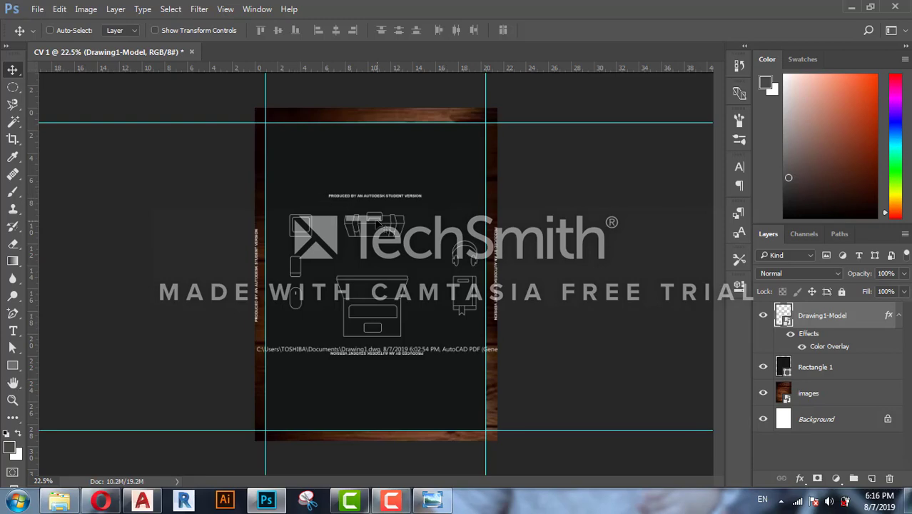
Select the toolbox outline on the Drawing1-Model layer with the Magic Wand and add a new empty layer for it
{"action": "scroll", "coordinate": [377, 218], "scroll_direction": "up", "scroll_amount": 3}
{"action": "scroll", "coordinate": [382, 200], "scroll_direction": "up", "scroll_amount": 4}
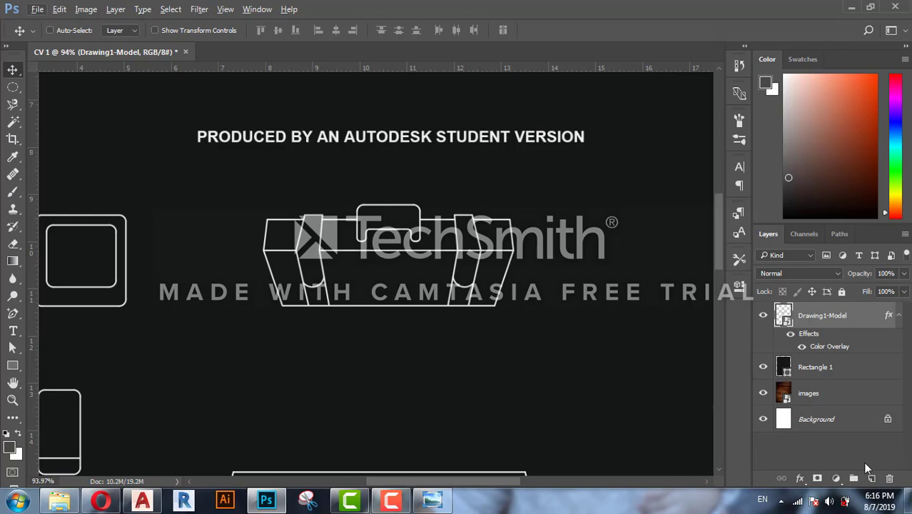
{"action": "left_click", "coordinate": [12, 121]}
{"action": "left_click", "coordinate": [43, 135]}
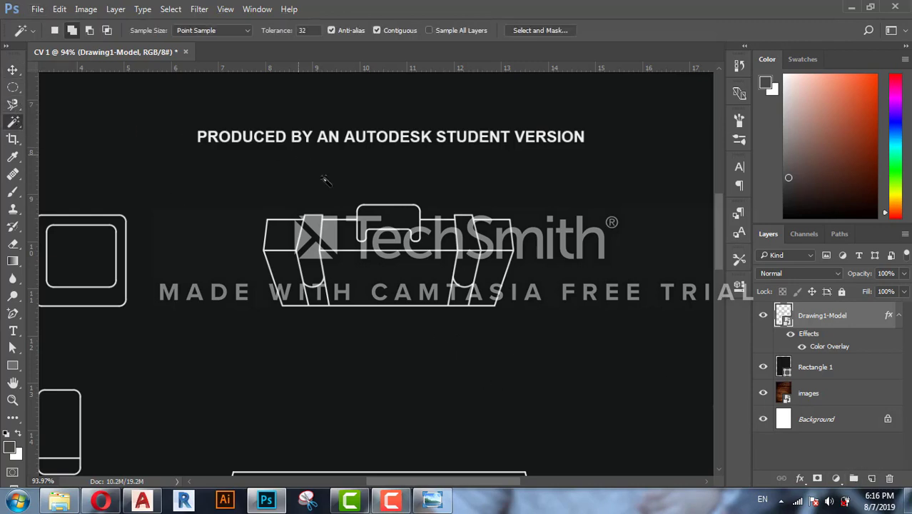
{"action": "scroll", "coordinate": [355, 219], "scroll_direction": "up", "scroll_amount": 2}
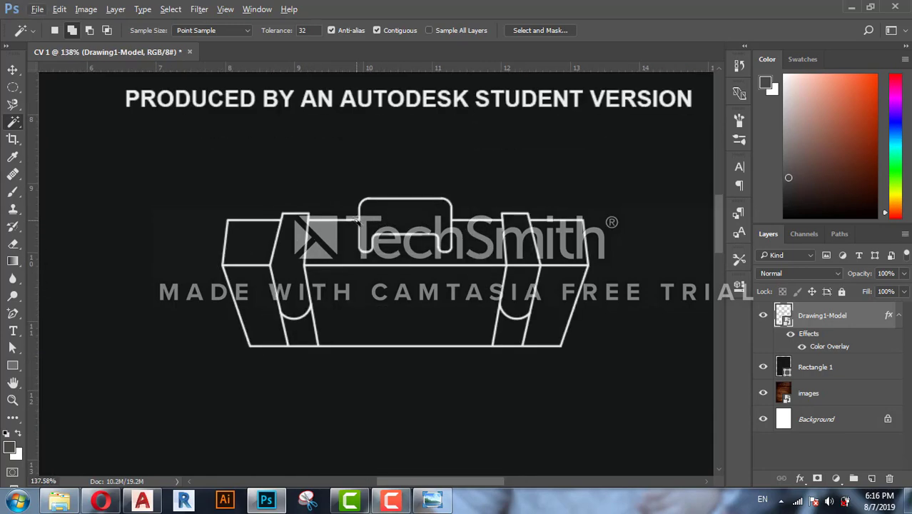
{"action": "left_click", "coordinate": [356, 219]}
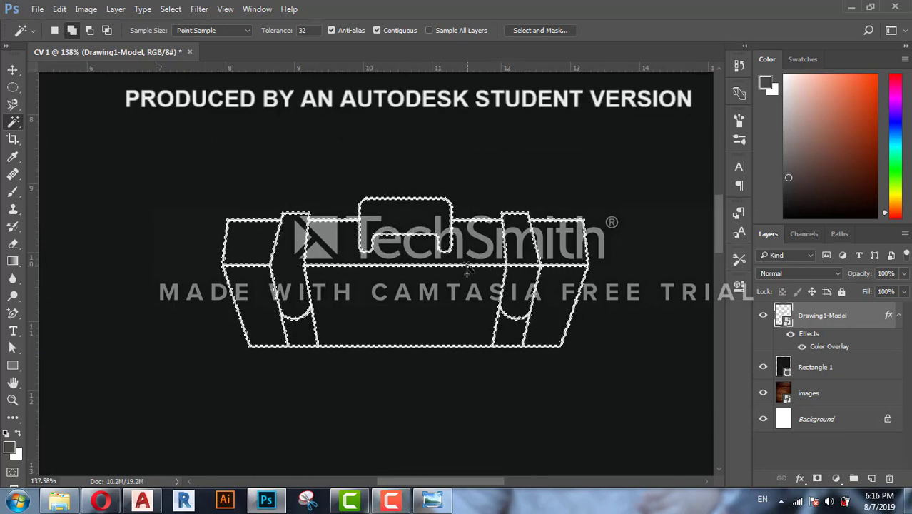
{"action": "left_click", "coordinate": [871, 478]}
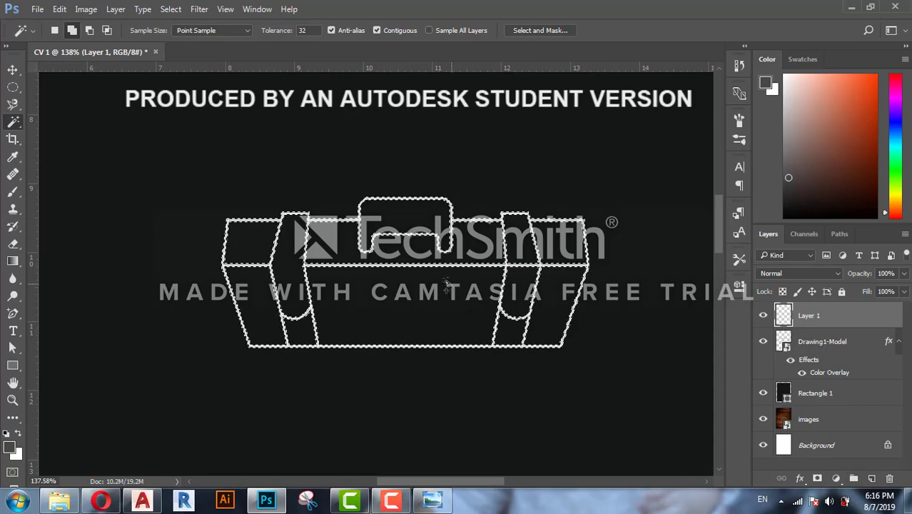
Set the foreground colour to white (ffffff), fill the selected toolbox outline on the new layer, and deselect
{"action": "left_click", "coordinate": [10, 447]}
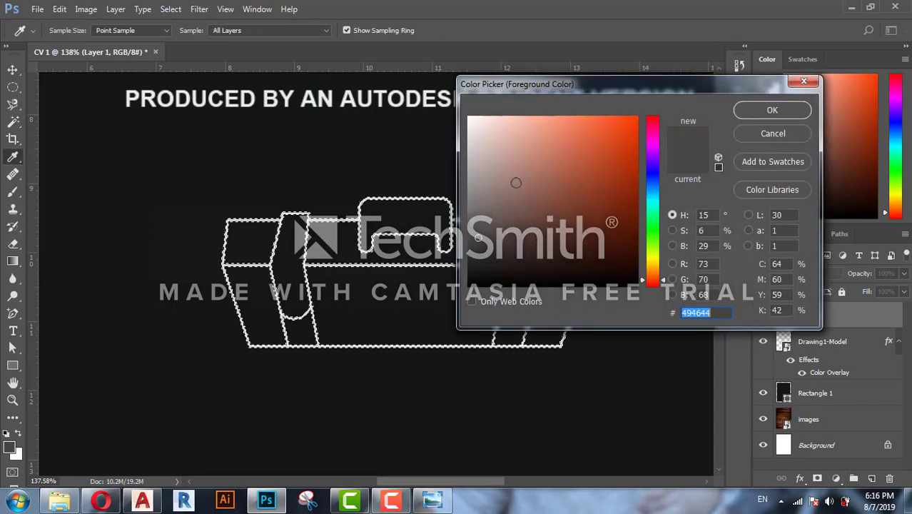
{"action": "left_click", "coordinate": [615, 127]}
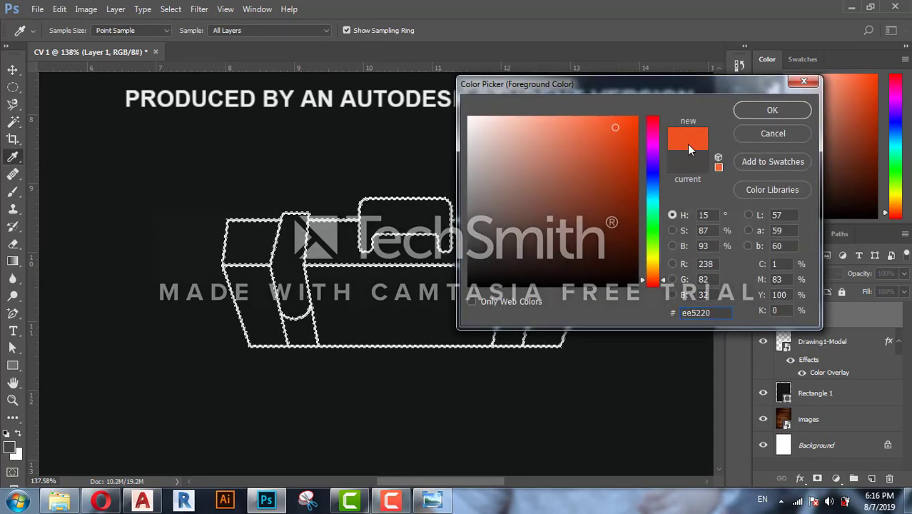
{"action": "left_click_drag", "start_coordinate": [500, 144], "coordinate": [470, 117]}
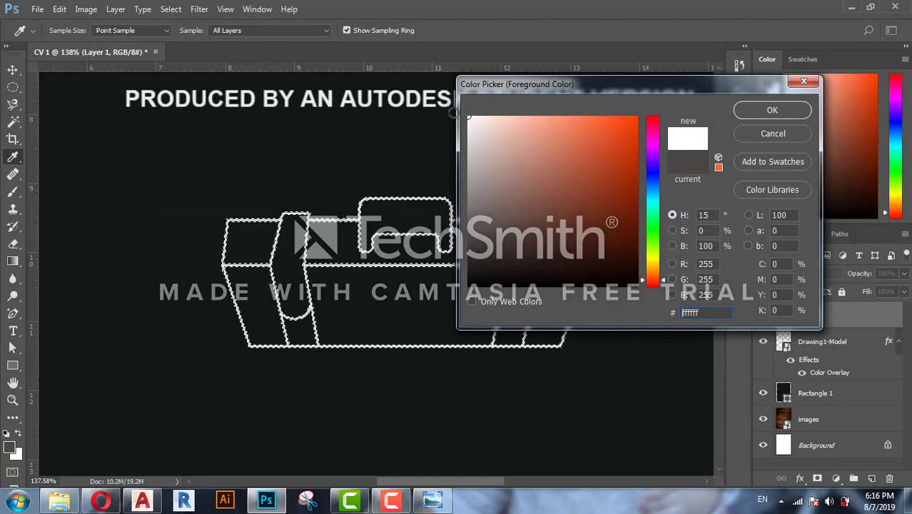
{"action": "left_click", "coordinate": [771, 112]}
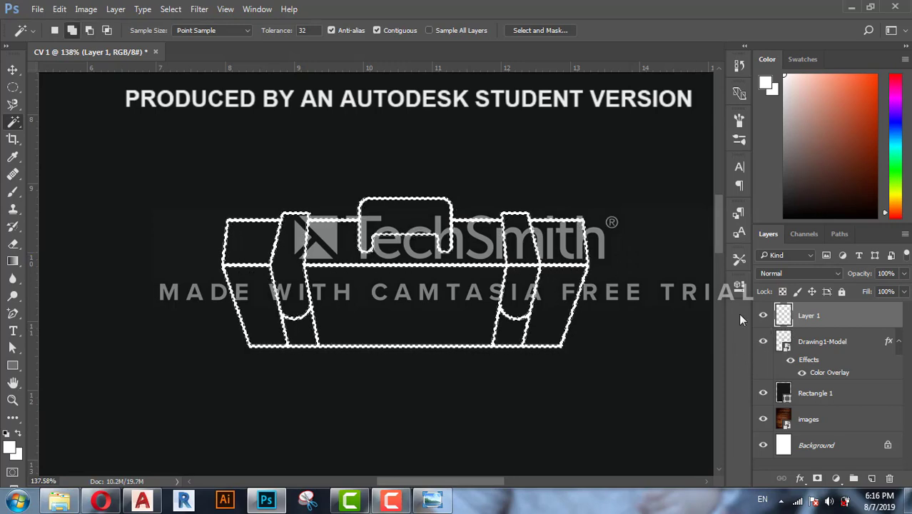
{"action": "key", "text": "m"}
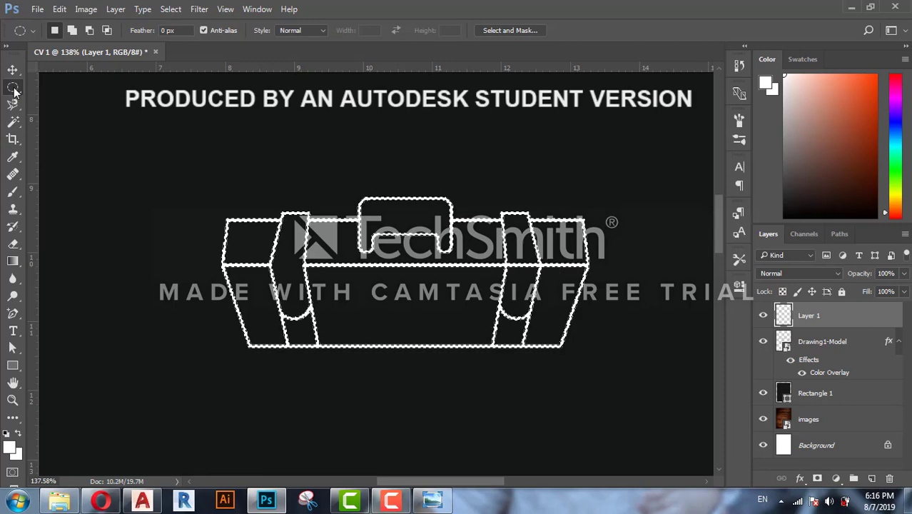
{"action": "left_click", "coordinate": [124, 186]}
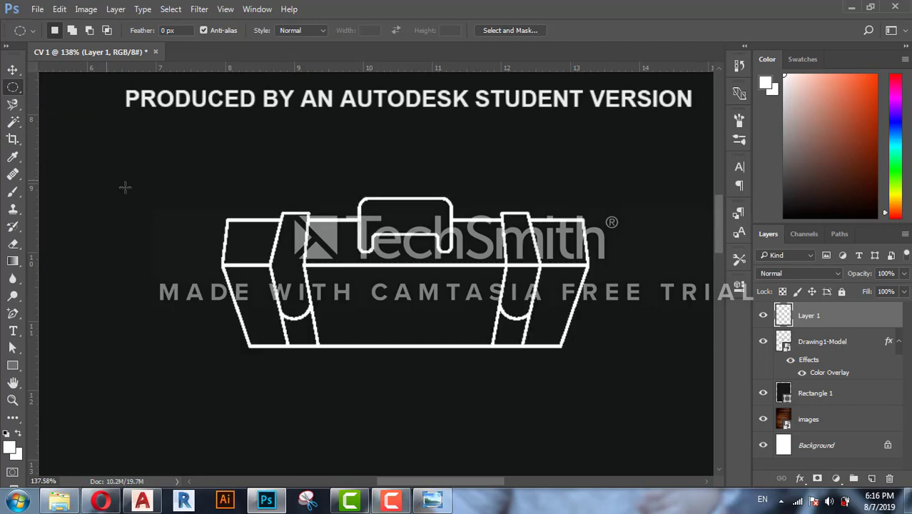
Move the white toolbox copy just below the original drawing and rename its layer 1
{"action": "key", "text": "v"}
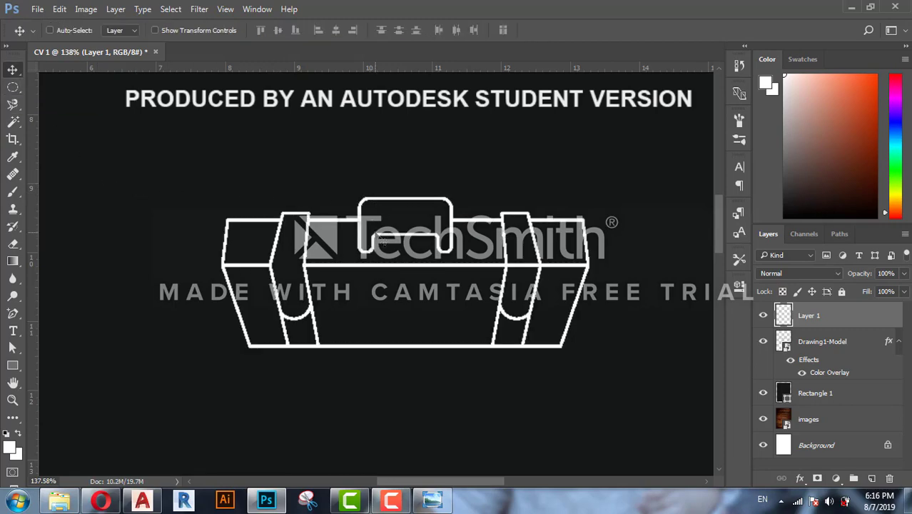
{"action": "mouse_move", "coordinate": [386, 271]}
{"action": "left_mouse_down"}
{"action": "mouse_move", "coordinate": [350, 422]}
{"action": "mouse_move", "coordinate": [365, 408]}
{"action": "left_mouse_up"}
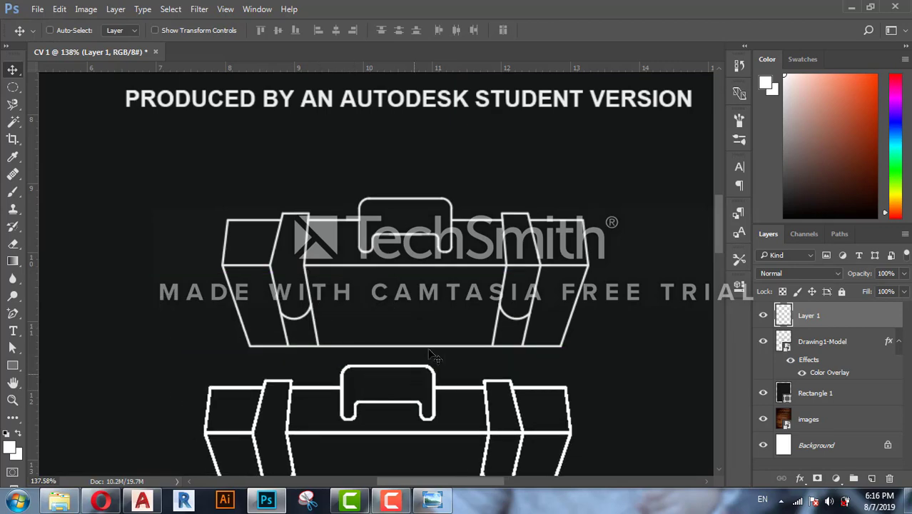
{"action": "scroll", "coordinate": [454, 361], "scroll_direction": "down", "scroll_amount": 3, "text": "alt"}
{"action": "scroll", "coordinate": [454, 360], "scroll_direction": "down", "scroll_amount": 3}
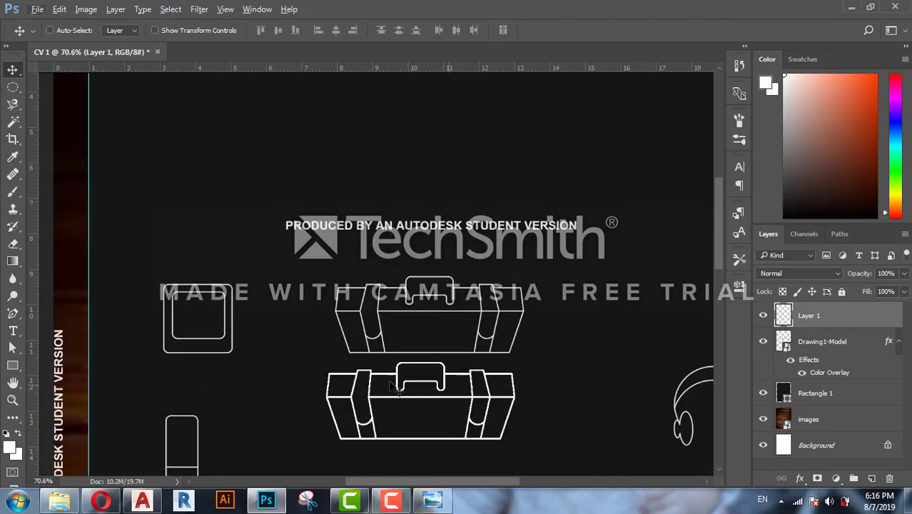
{"action": "double_click", "coordinate": [813, 315]}
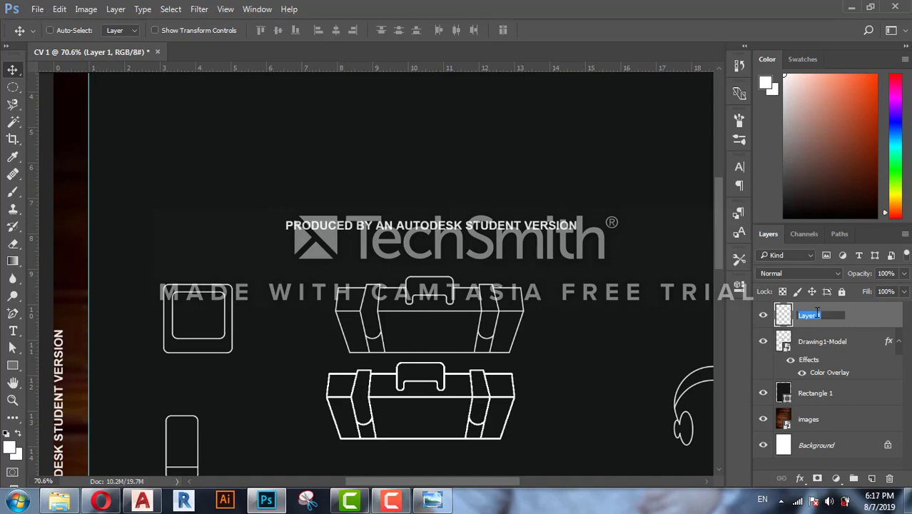
{"action": "type", "text": "1"}
{"action": "key", "text": "Return"}
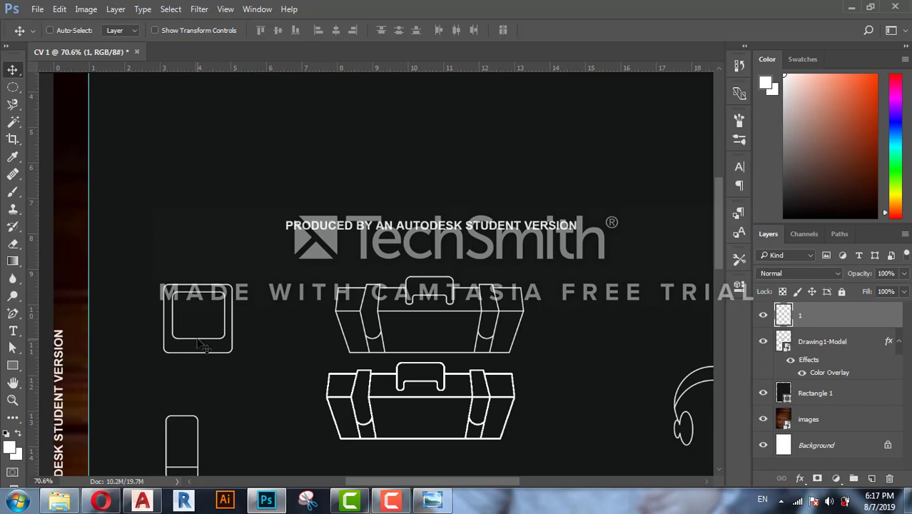
Select the outer rounded-square outline beside the toolbox on the Drawing1-Model layer with the Magic Wand
{"action": "scroll", "coordinate": [169, 333], "scroll_direction": "up", "scroll_amount": 2}
{"action": "scroll", "coordinate": [169, 334], "scroll_direction": "up", "scroll_amount": 1}
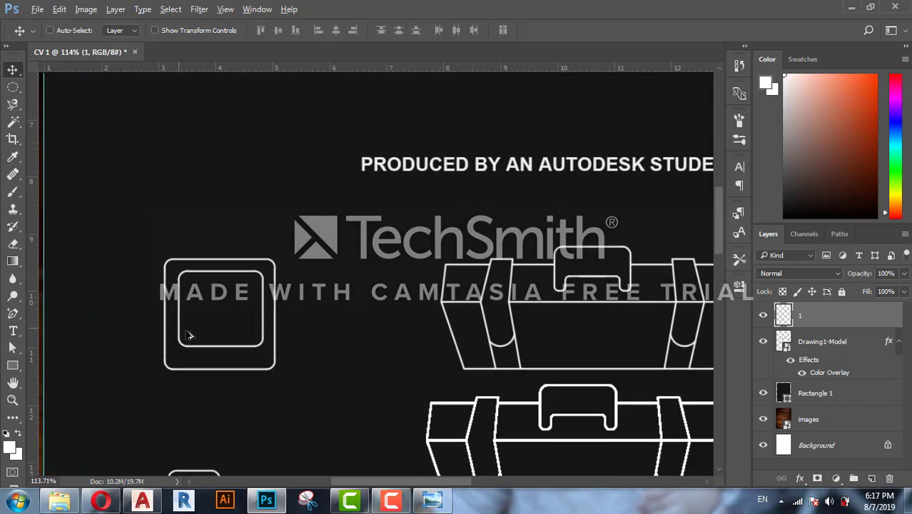
{"action": "left_click", "coordinate": [821, 343]}
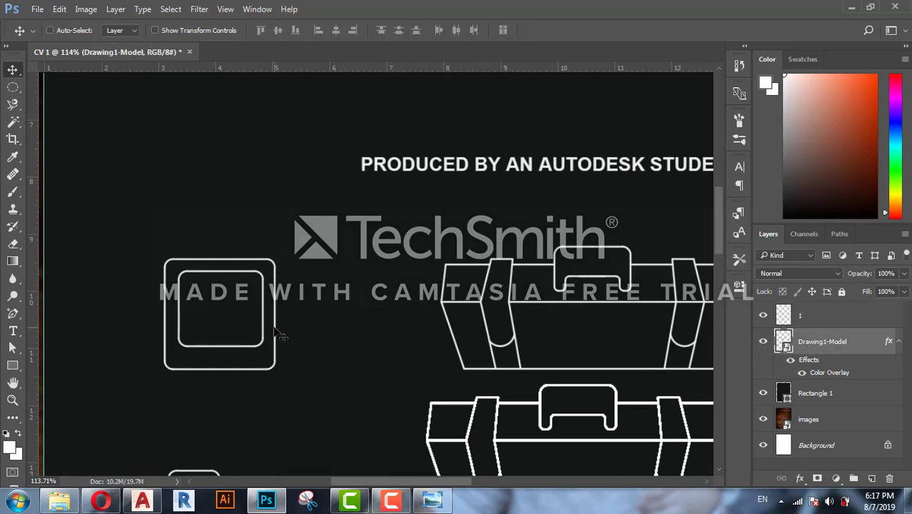
{"action": "left_click", "coordinate": [12, 122]}
{"action": "right_click", "coordinate": [13, 122]}
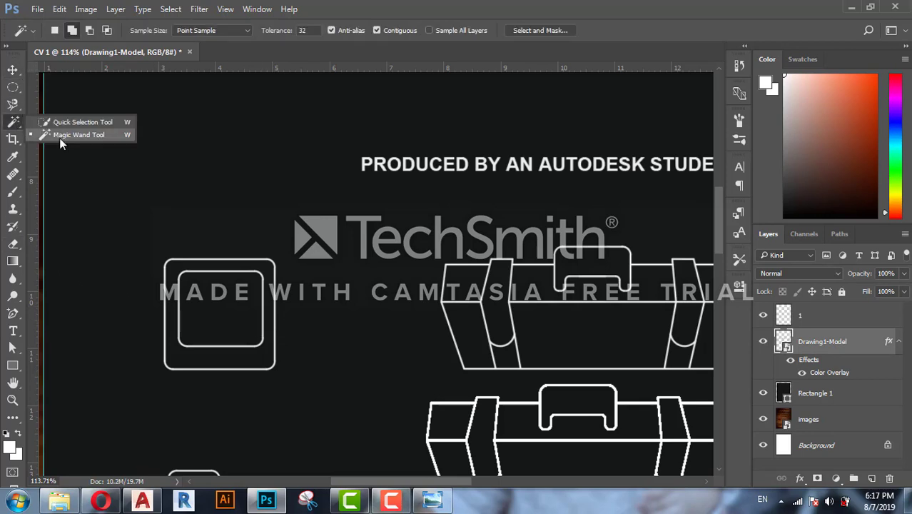
{"action": "left_click", "coordinate": [63, 136]}
{"action": "scroll", "coordinate": [185, 263], "scroll_direction": "up", "scroll_amount": 2}
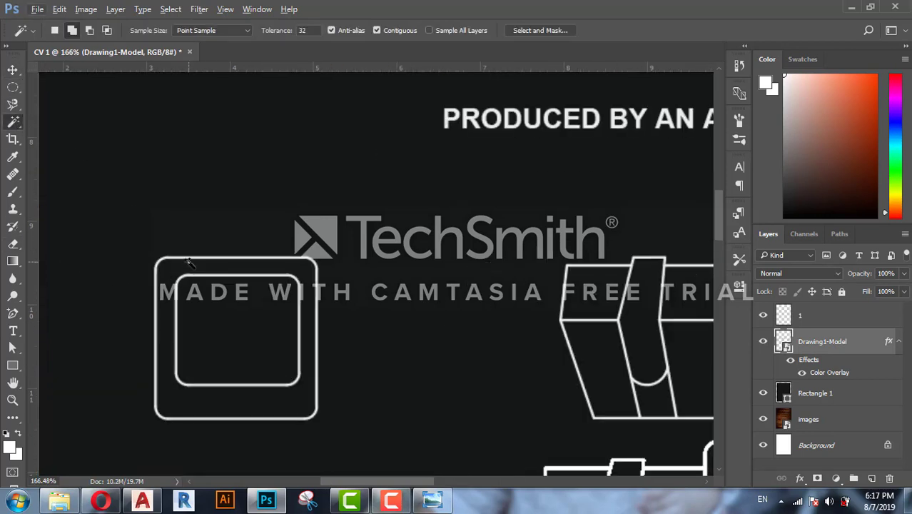
{"action": "left_click", "coordinate": [191, 265]}
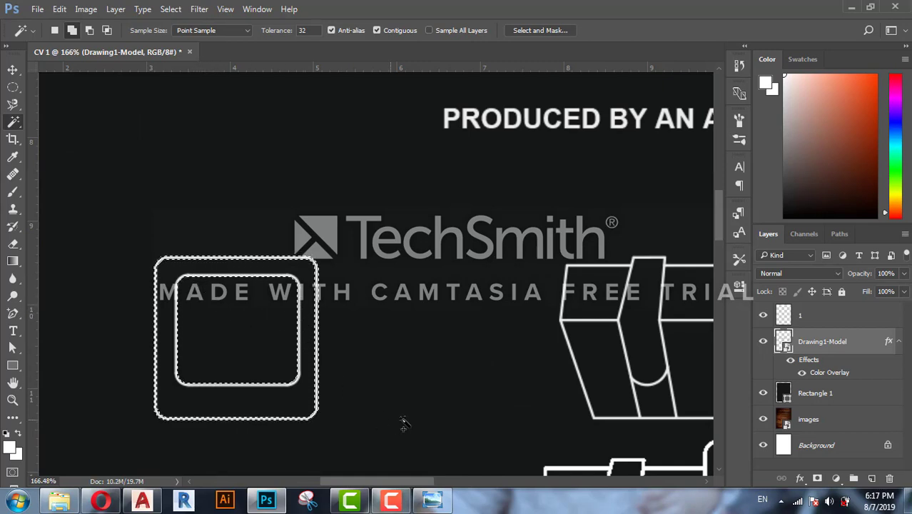
{"action": "left_click", "coordinate": [871, 478]}
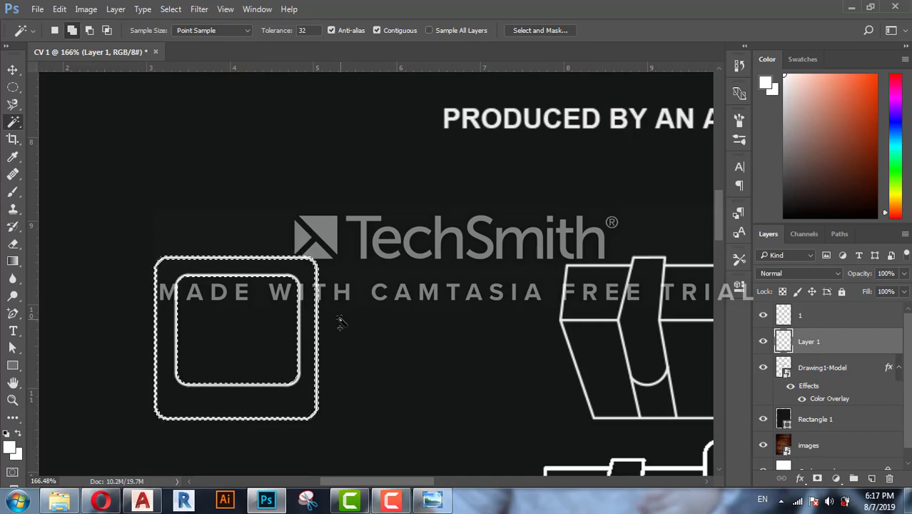
{"action": "key", "text": "alt+BackSpace"}
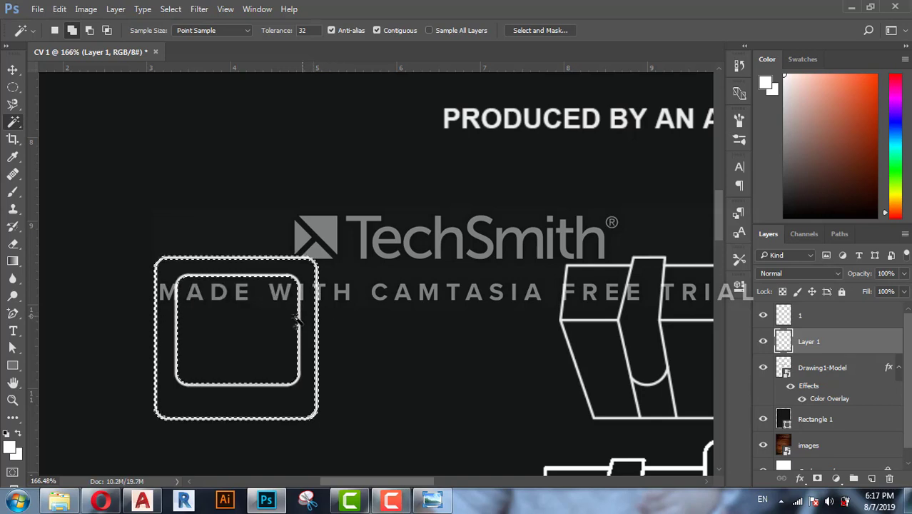
{"action": "key", "text": "ctrl+alt+z"}
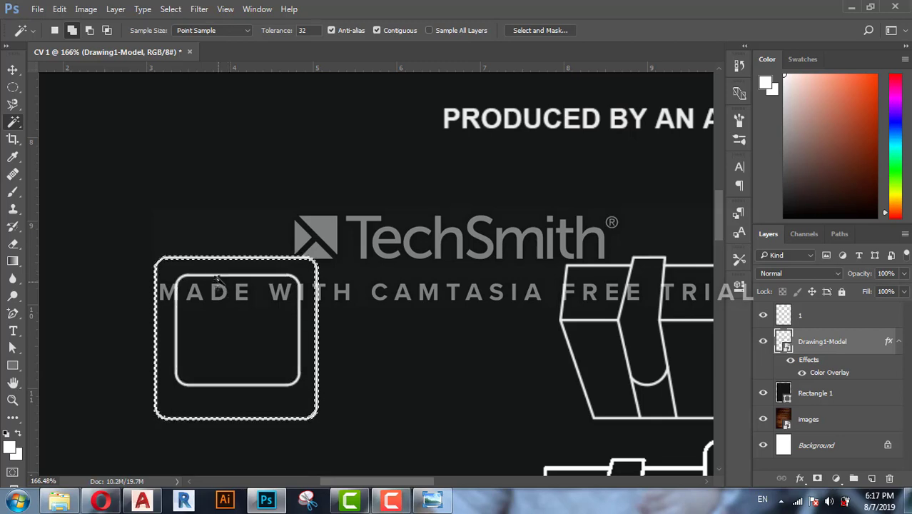
Add a new layer, fill the selected outer rounded-square outline with white on it, and deselect
{"action": "scroll", "coordinate": [219, 277], "scroll_direction": "up", "scroll_amount": 1}
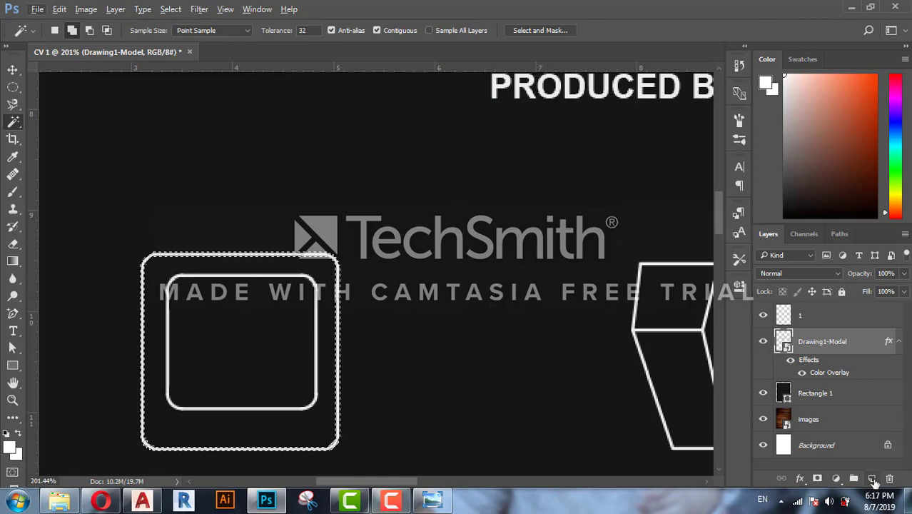
{"action": "key", "text": "ctrl+shift+z"}
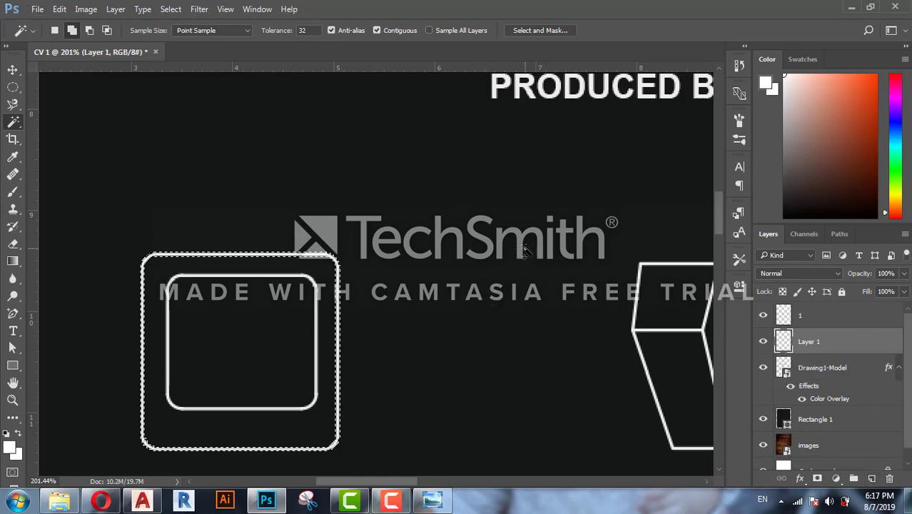
{"action": "key", "text": "shift"}
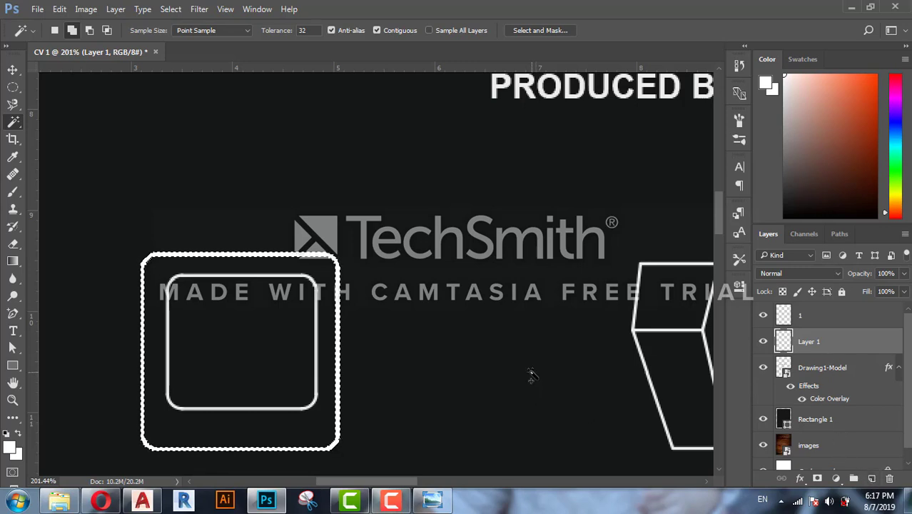
{"action": "key", "text": "m"}
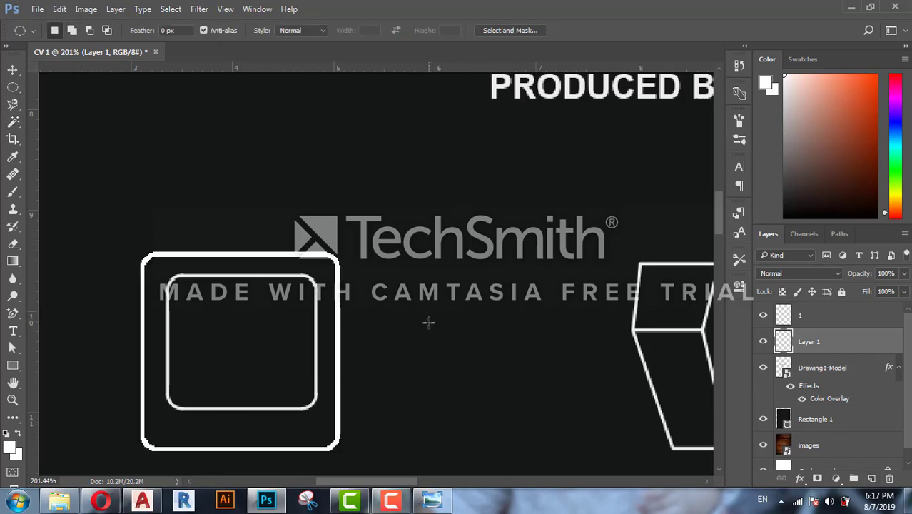
Move the white rounded-square copy up beside the original drawing and rename its layer 2
{"action": "key", "text": "v"}
{"action": "left_click_drag", "start_coordinate": [417, 332], "coordinate": [614, 183]}
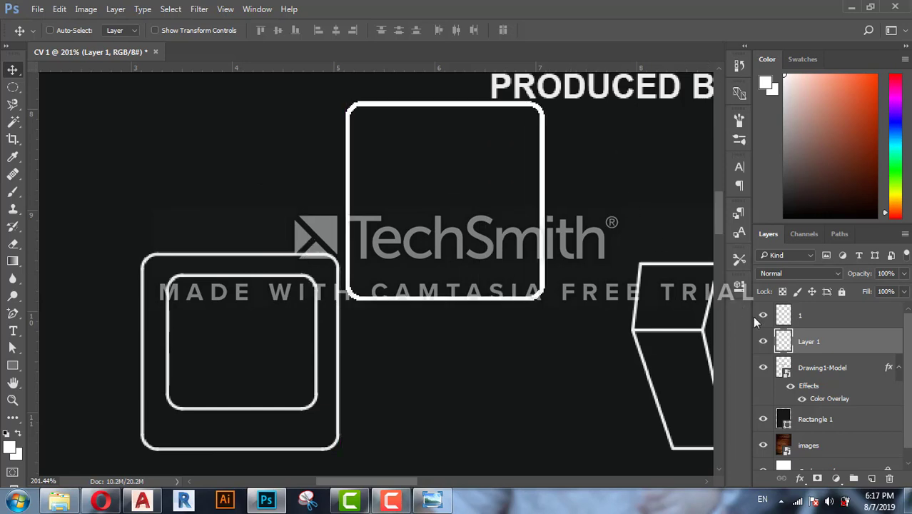
{"action": "double_click", "coordinate": [808, 342]}
{"action": "type", "text": "2"}
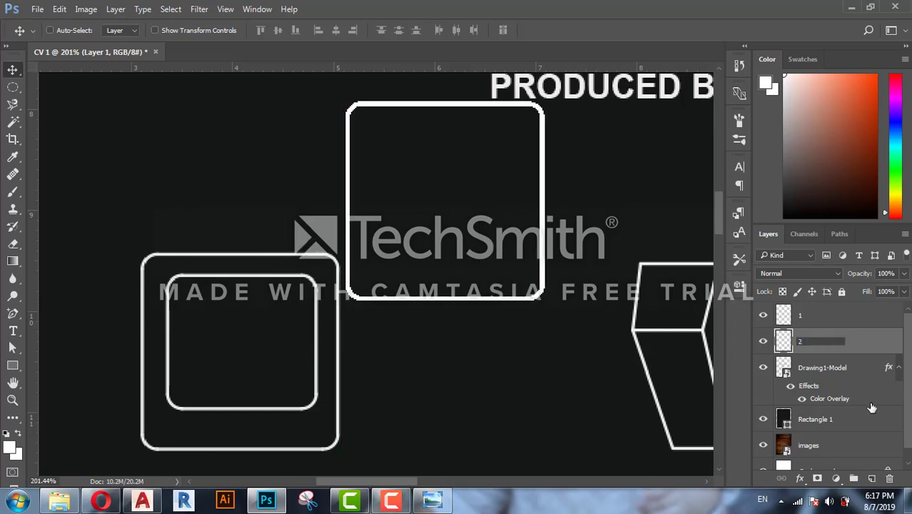
{"action": "left_click", "coordinate": [801, 369]}
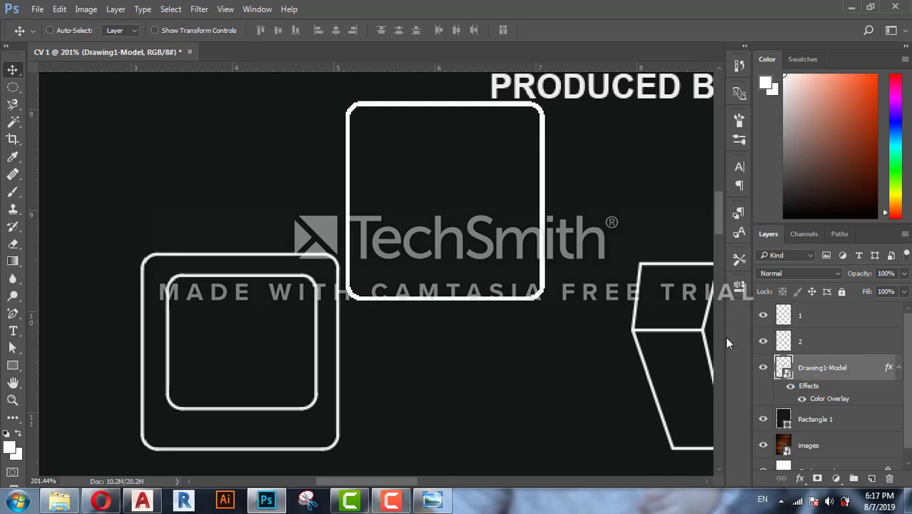
Duplicate layer 2, which holds the white rounded-square outline
{"action": "scroll", "coordinate": [440, 312], "scroll_direction": "down", "scroll_amount": 1}
{"action": "scroll", "coordinate": [498, 355], "scroll_direction": "down", "scroll_amount": 1}
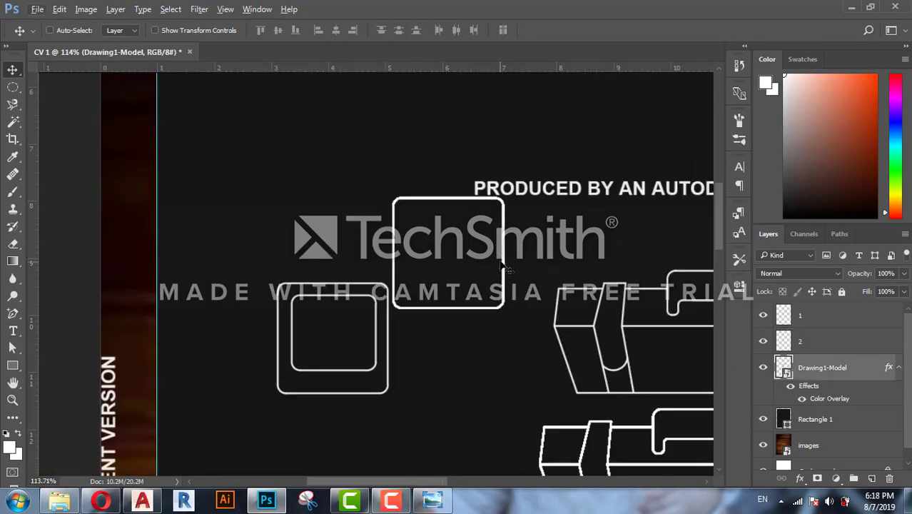
{"action": "left_click", "coordinate": [804, 346]}
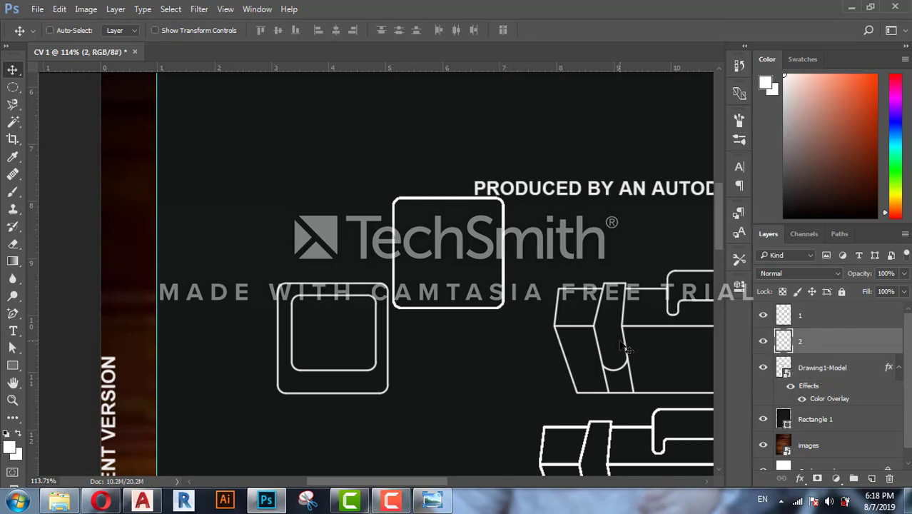
{"action": "key", "text": "ctrl+j"}
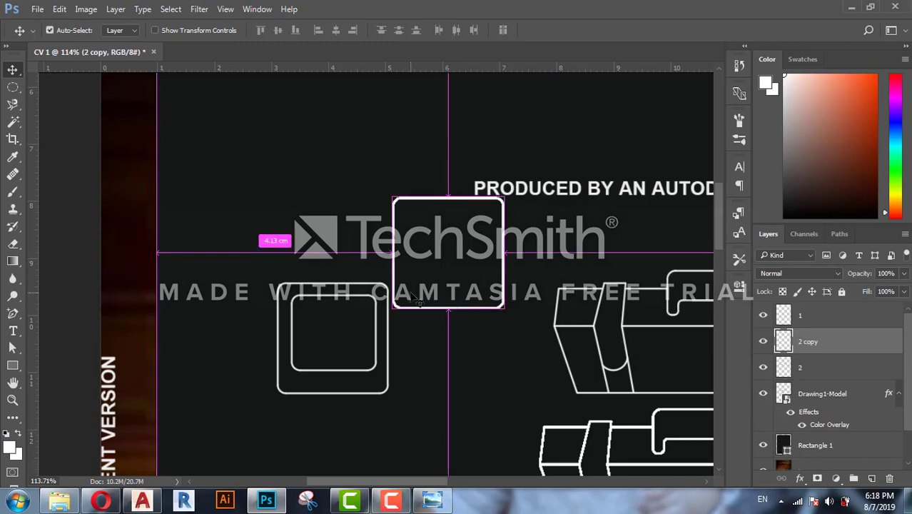
Try scaling the duplicated rounded square to about 60.81% around its centre, and undo the scaling
{"action": "key", "text": "ctrl+t"}
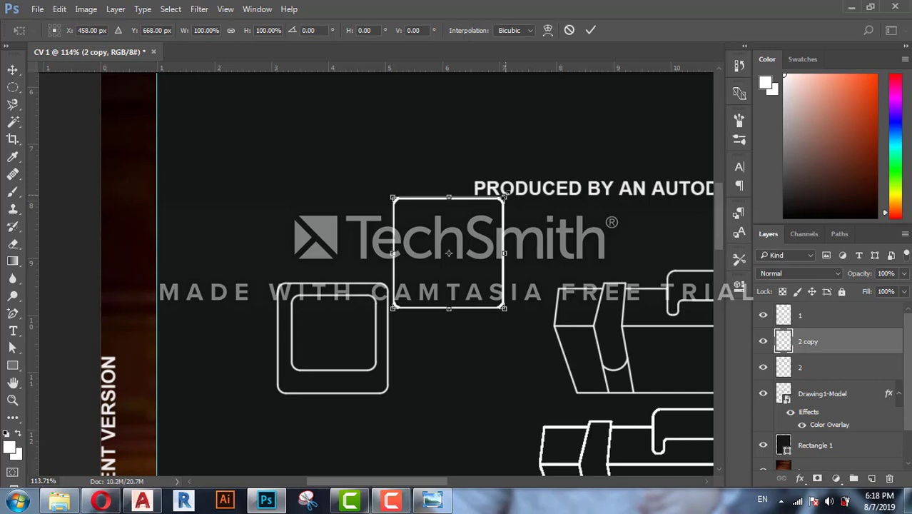
{"action": "left_click_drag", "start_coordinate": [504, 194], "coordinate": [482, 219]}
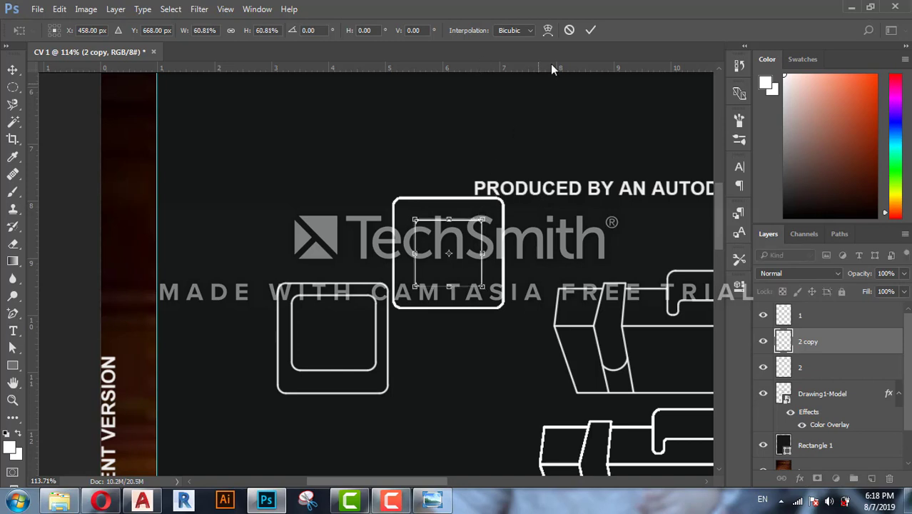
{"action": "left_click", "coordinate": [583, 33]}
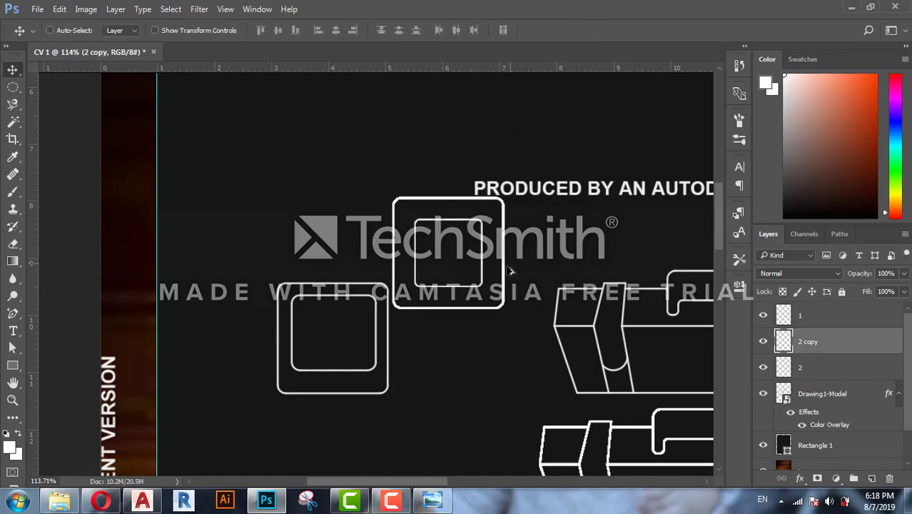
{"action": "scroll", "coordinate": [511, 269], "scroll_direction": "down", "scroll_amount": 4}
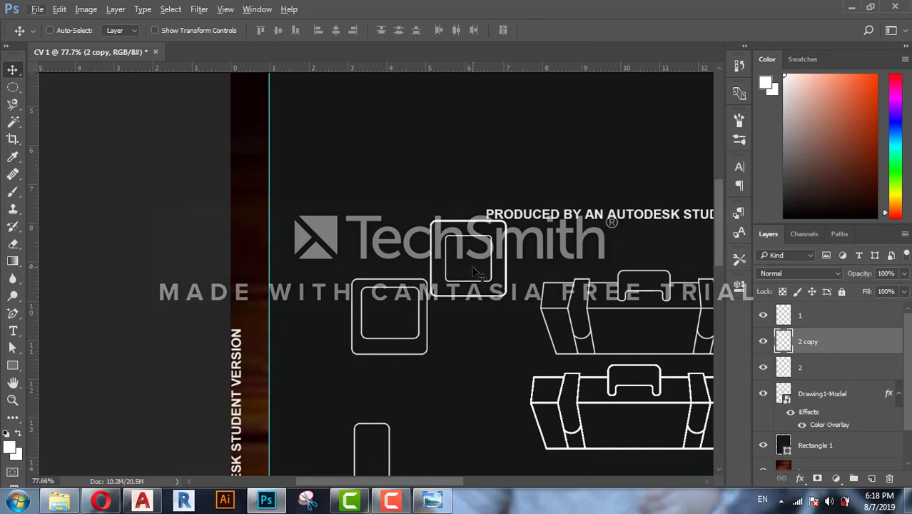
{"action": "key", "text": "ctrl"}
{"action": "key", "text": "ctrl+z"}
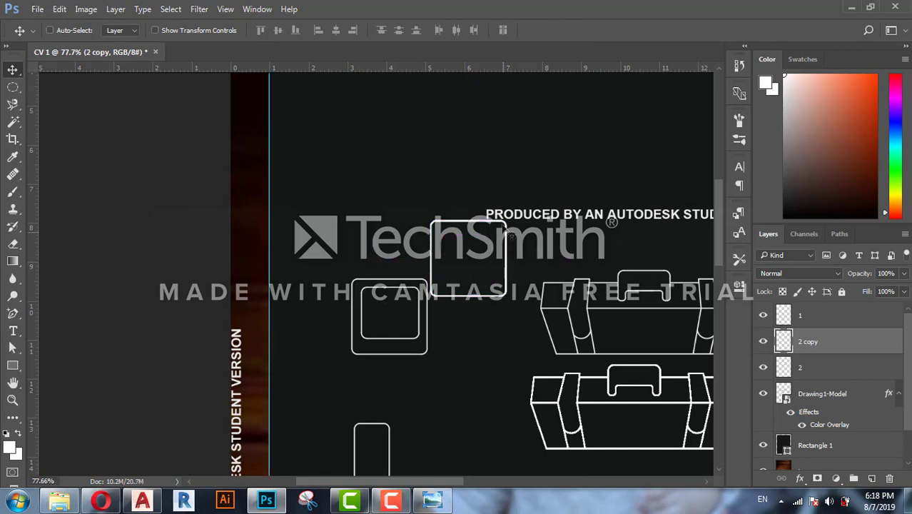
Scale the duplicated rounded square proportionally to about 79.73% and position it inside the outer square with an even margin
{"action": "key", "text": "ctrl+t"}
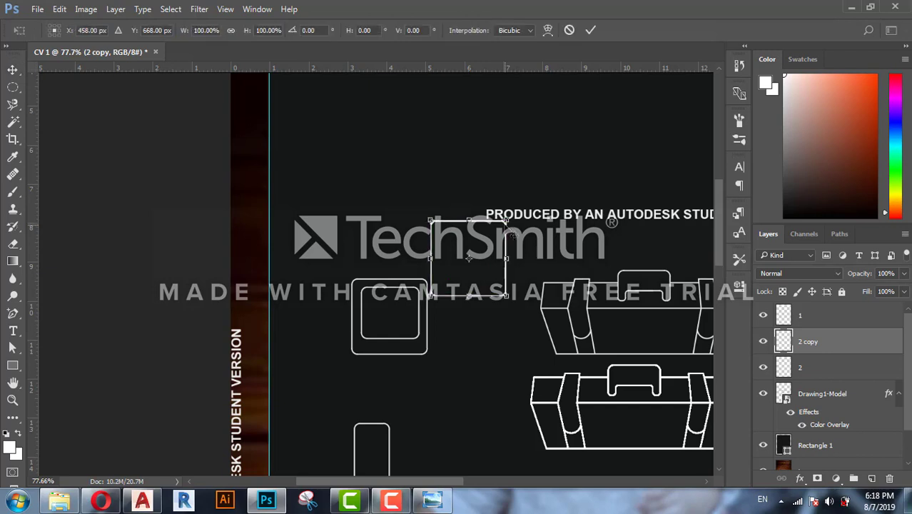
{"action": "left_click_drag", "start_coordinate": [505, 221], "coordinate": [491, 236]}
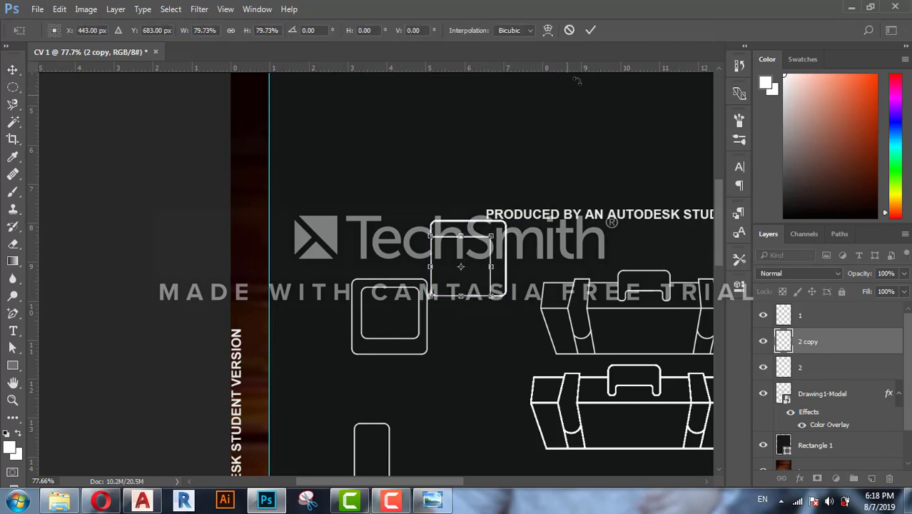
{"action": "left_click", "coordinate": [592, 31]}
{"action": "left_click_drag", "start_coordinate": [473, 266], "coordinate": [485, 261]}
Reduce the inner rounded square's height to about 82.20% by raising its lower edge, keeping the width at 100%
{"action": "key", "text": "ctrl+t"}
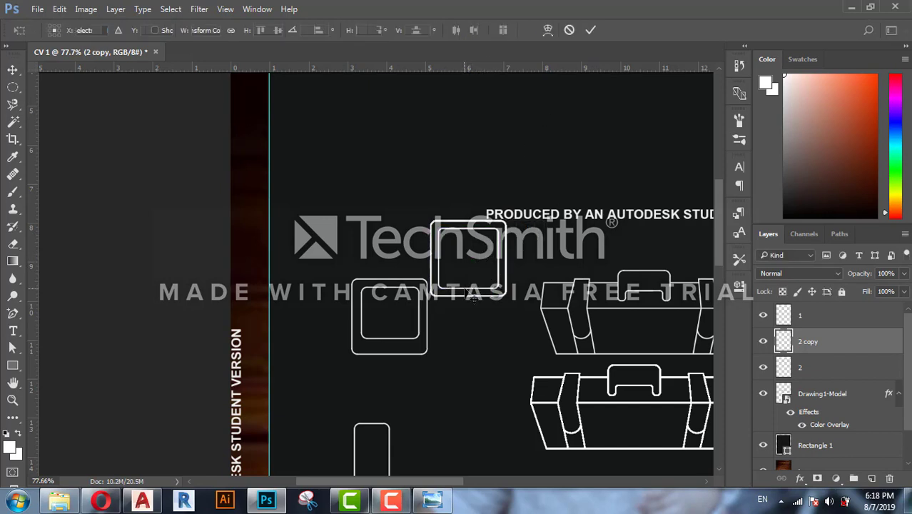
{"action": "left_click_drag", "start_coordinate": [468, 287], "coordinate": [468, 277]}
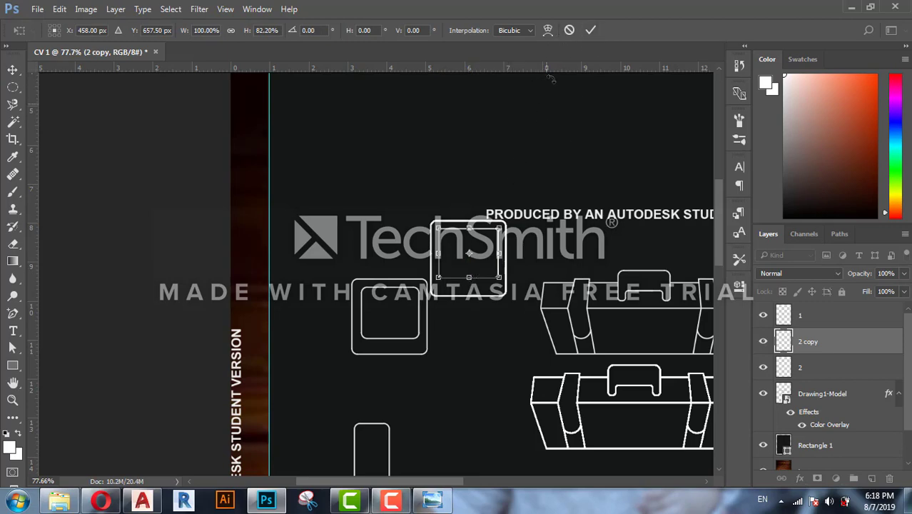
{"action": "left_click", "coordinate": [590, 30]}
Merge the 2 copy and 2 layers into one layer and rename it 2
{"action": "scroll", "coordinate": [587, 280], "scroll_direction": "down", "scroll_amount": 1}
{"action": "scroll", "coordinate": [587, 280], "scroll_direction": "down", "scroll_amount": 1}
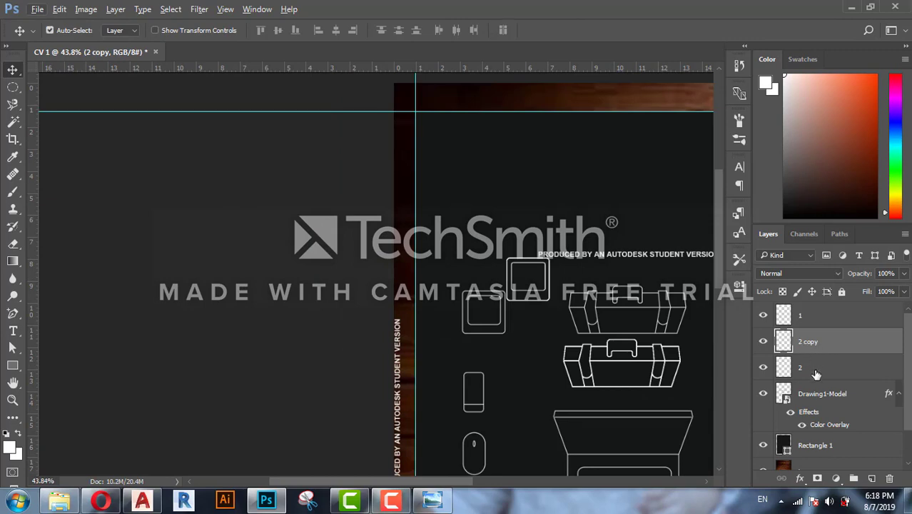
{"action": "left_click", "coordinate": [815, 372], "text": "ctrl"}
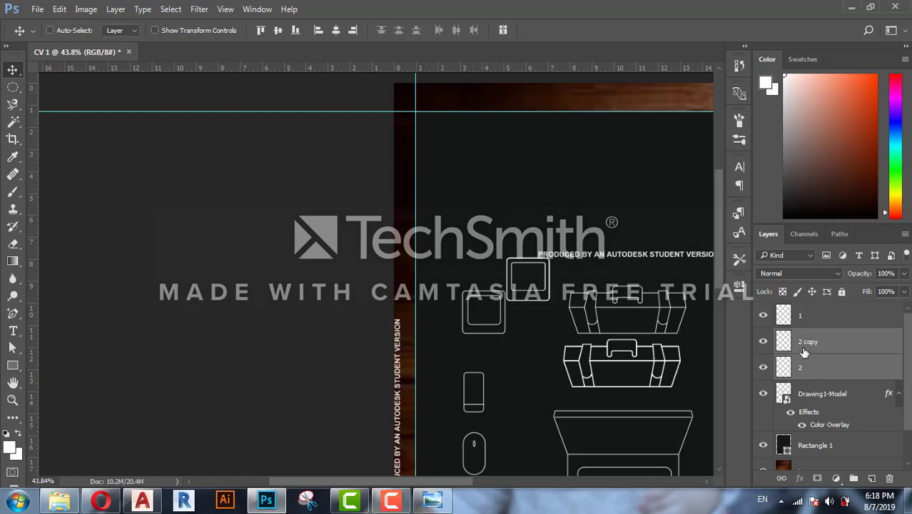
{"action": "right_click", "coordinate": [801, 348]}
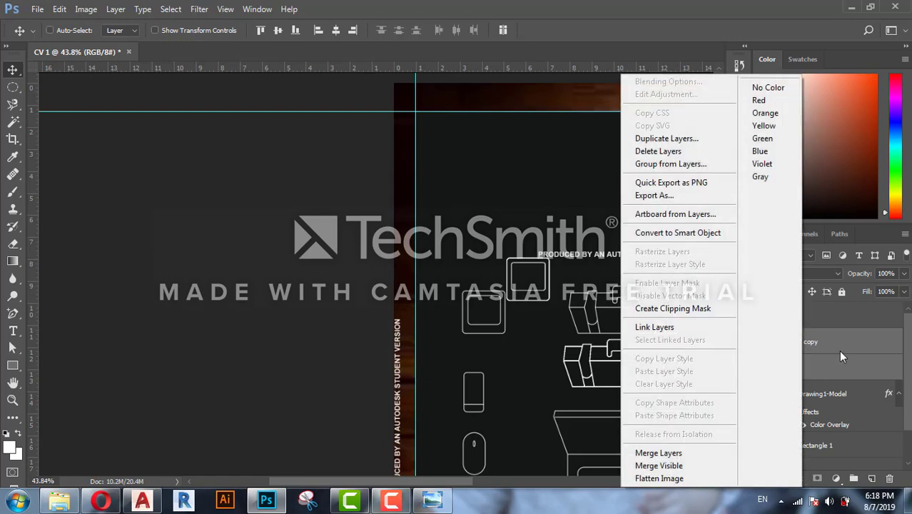
{"action": "left_click", "coordinate": [685, 454]}
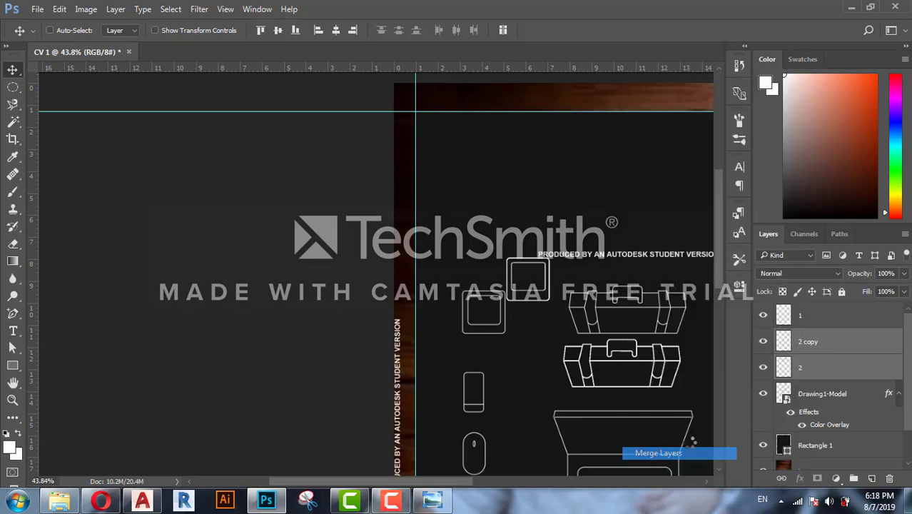
{"action": "double_click", "coordinate": [808, 342]}
{"action": "type", "text": "2"}
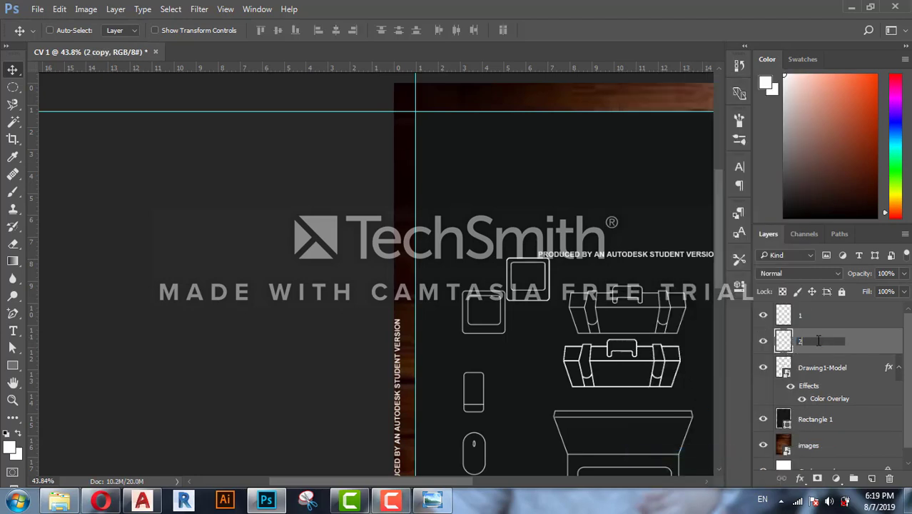
{"action": "key", "text": "Return"}
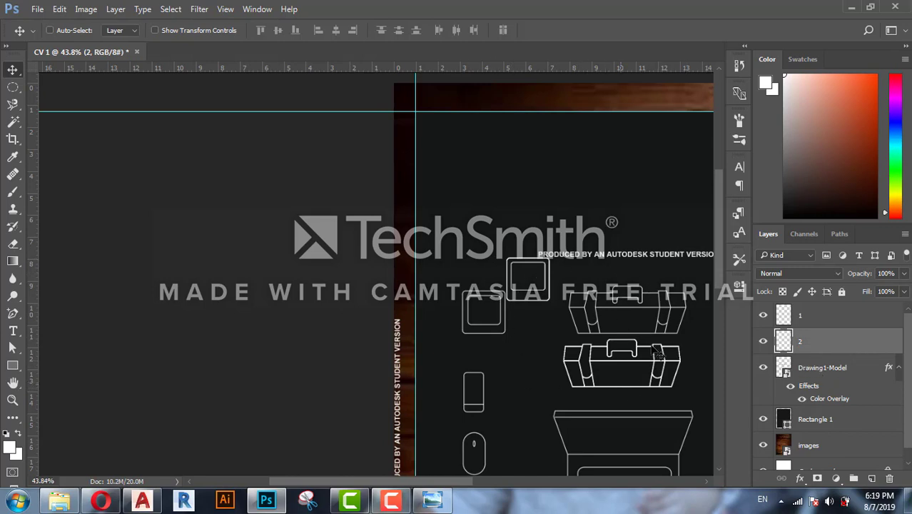
{"action": "scroll", "coordinate": [482, 444], "scroll_direction": "right", "scroll_amount": 5}
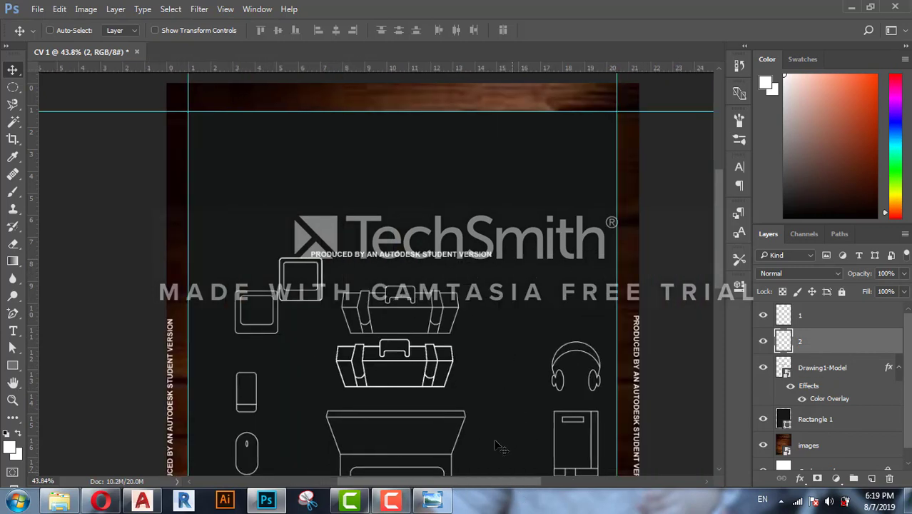
{"action": "left_click", "coordinate": [391, 503]}
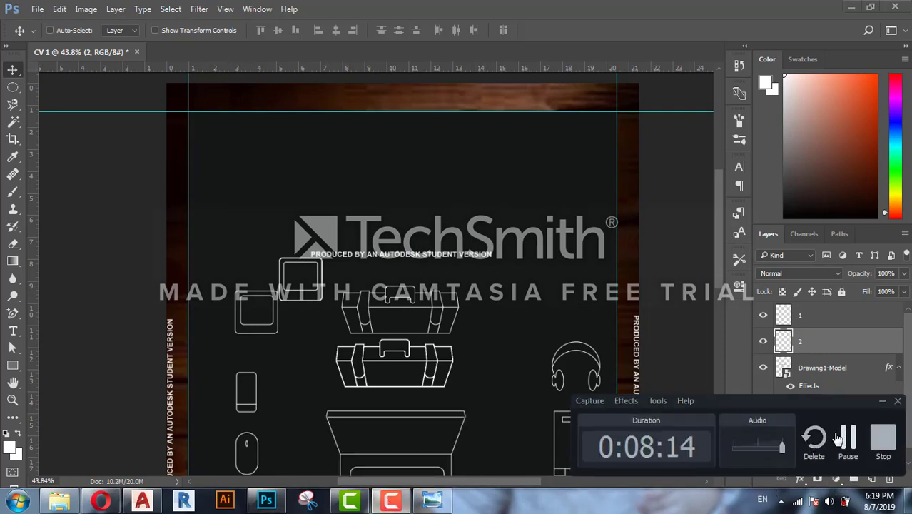
{"action": "left_click", "coordinate": [847, 436]}
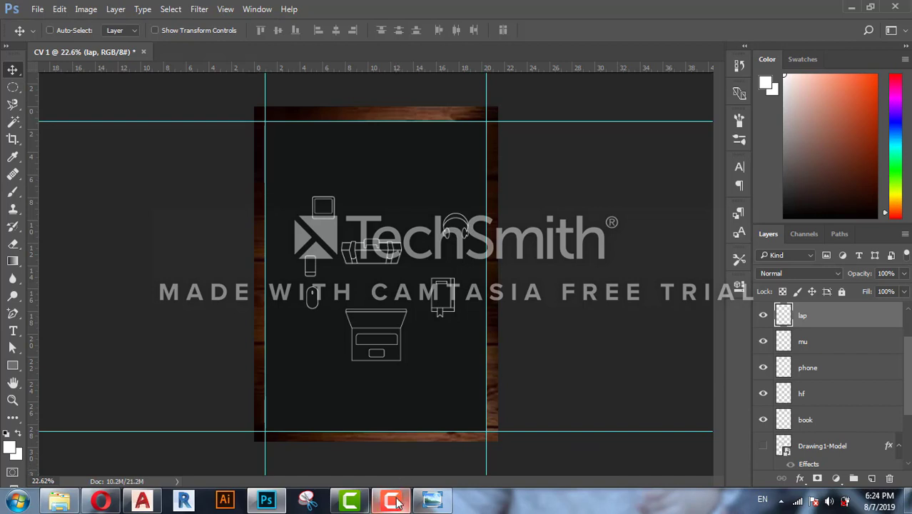
{"action": "left_click", "coordinate": [432, 495]}
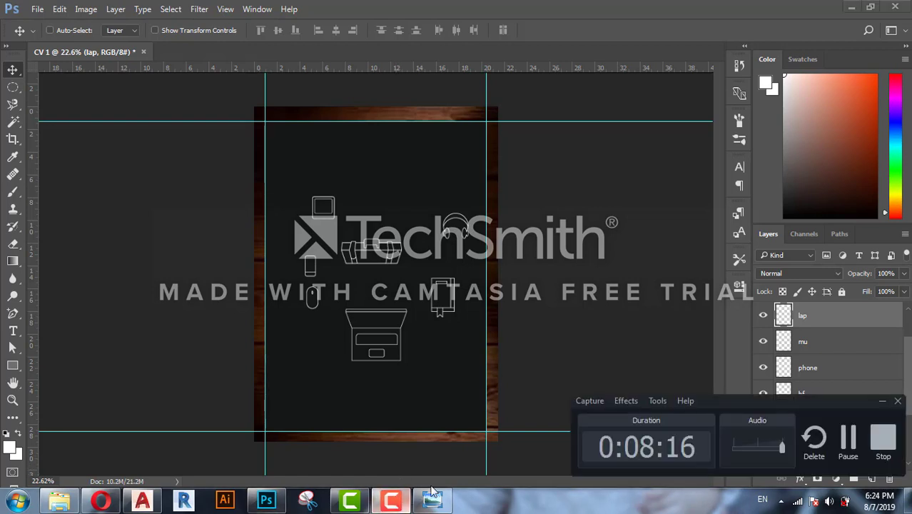
{"action": "left_click", "coordinate": [882, 400]}
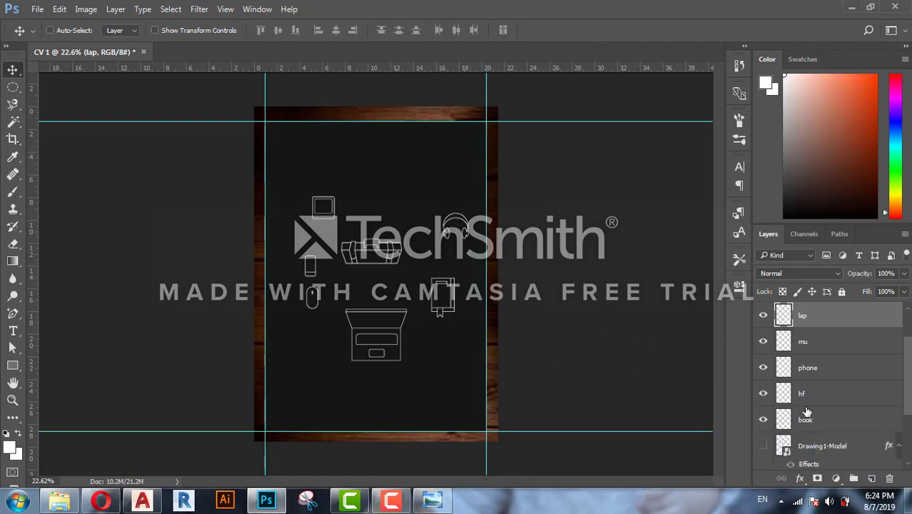
Check the extracted illustration layers by toggling their visibility, and examine how the reference CV image arranges and connects them
{"action": "left_click", "coordinate": [763, 446]}
{"action": "scroll", "coordinate": [441, 267], "scroll_direction": "up", "scroll_amount": 3}
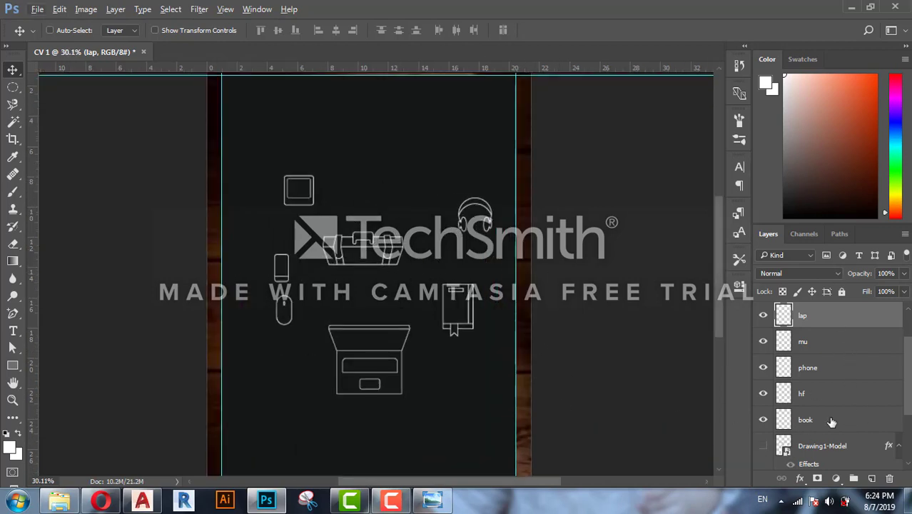
{"action": "left_click_drag", "start_coordinate": [908, 370], "coordinate": [908, 347]}
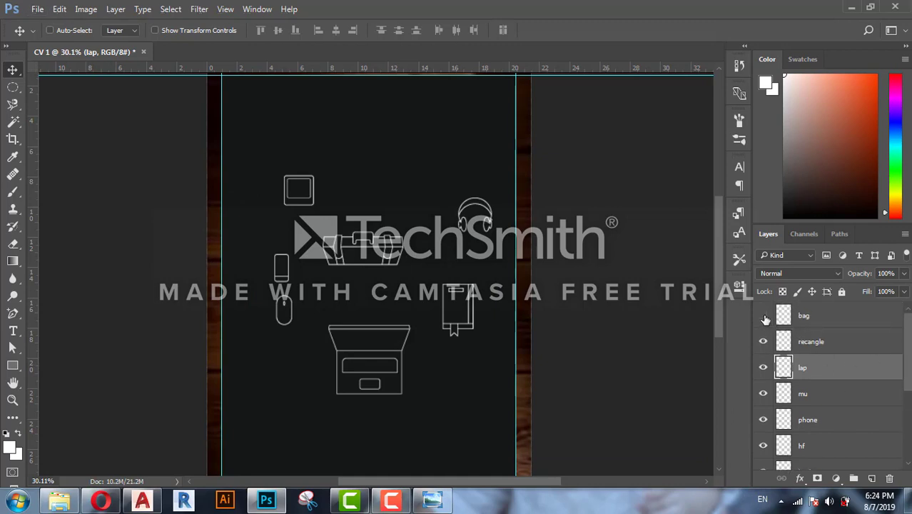
{"action": "left_click", "coordinate": [762, 342]}
{"action": "left_click", "coordinate": [431, 499]}
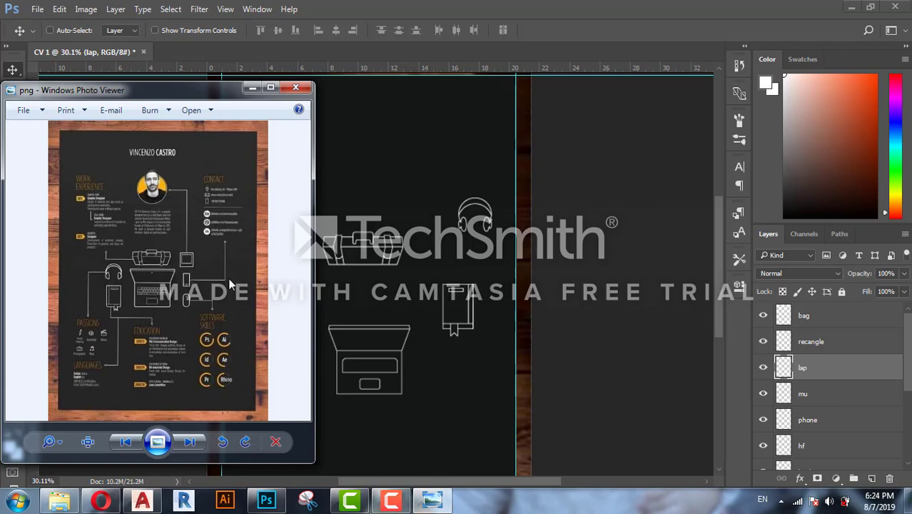
{"action": "left_click", "coordinate": [253, 87]}
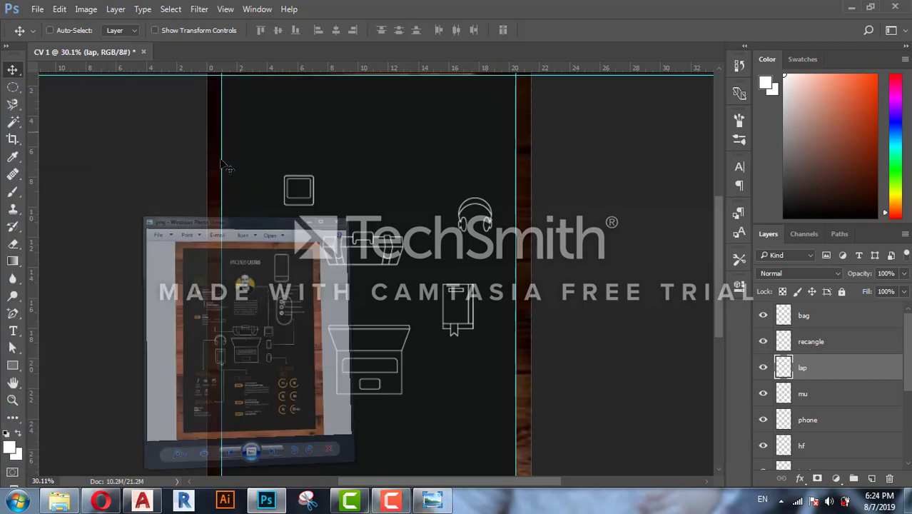
Try a horizontal white line shape about 507 px long and 1 px thick above the illustrations, and delete its layer
{"action": "left_click_drag", "start_coordinate": [11, 370], "coordinate": [74, 416]}
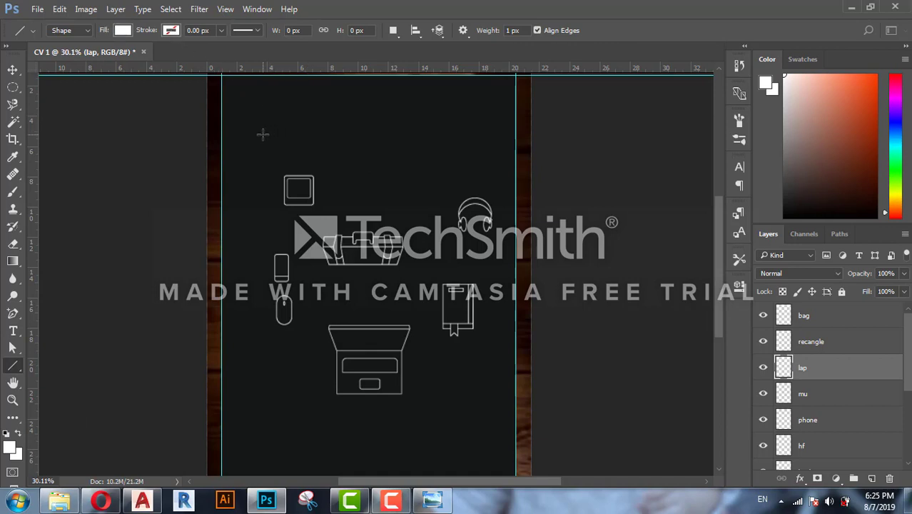
{"action": "left_click_drag", "start_coordinate": [262, 134], "coordinate": [366, 136]}
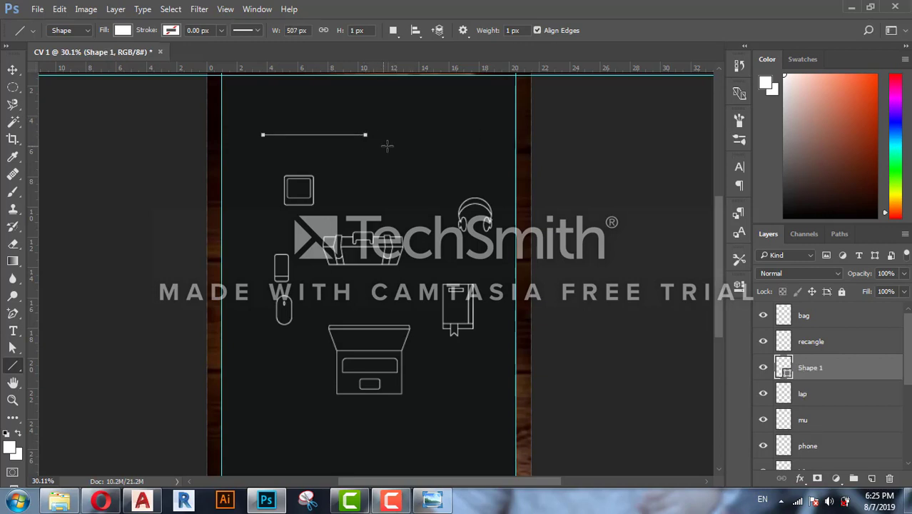
{"action": "key", "text": "v"}
{"action": "left_click_drag", "start_coordinate": [362, 142], "coordinate": [391, 153]}
{"action": "scroll", "coordinate": [903, 366], "scroll_direction": "down", "scroll_amount": 2}
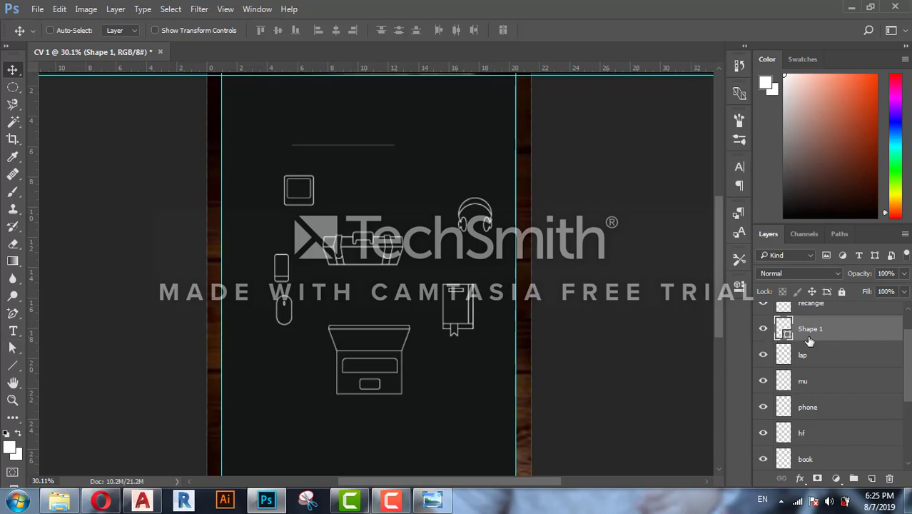
{"action": "key", "text": "Delete"}
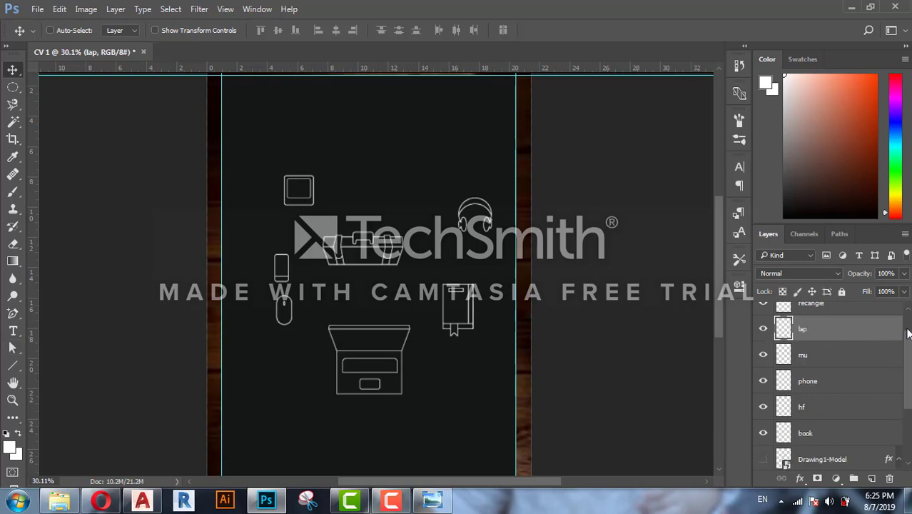
Add a new empty layer and place it above the bag layer in the stack
{"action": "scroll", "coordinate": [908, 334], "scroll_direction": "up", "scroll_amount": 2}
{"action": "left_click", "coordinate": [871, 478]}
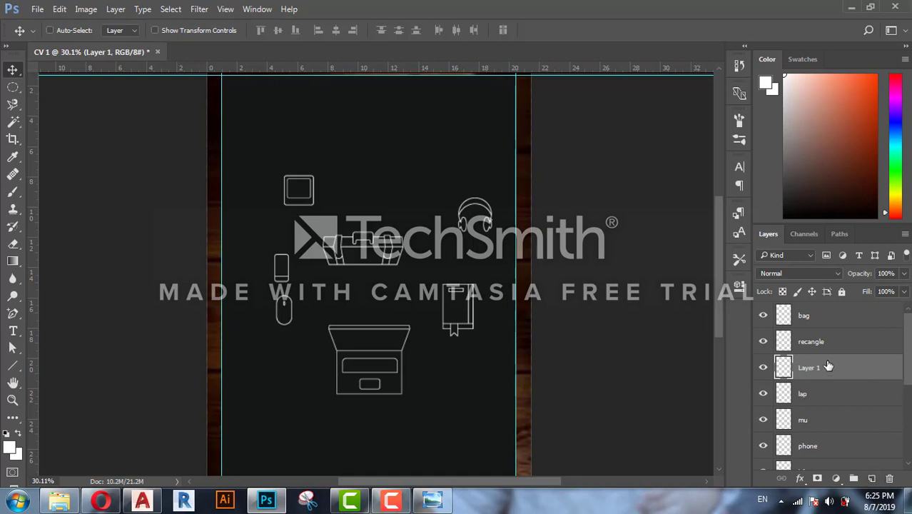
{"action": "left_click_drag", "start_coordinate": [827, 366], "coordinate": [828, 307]}
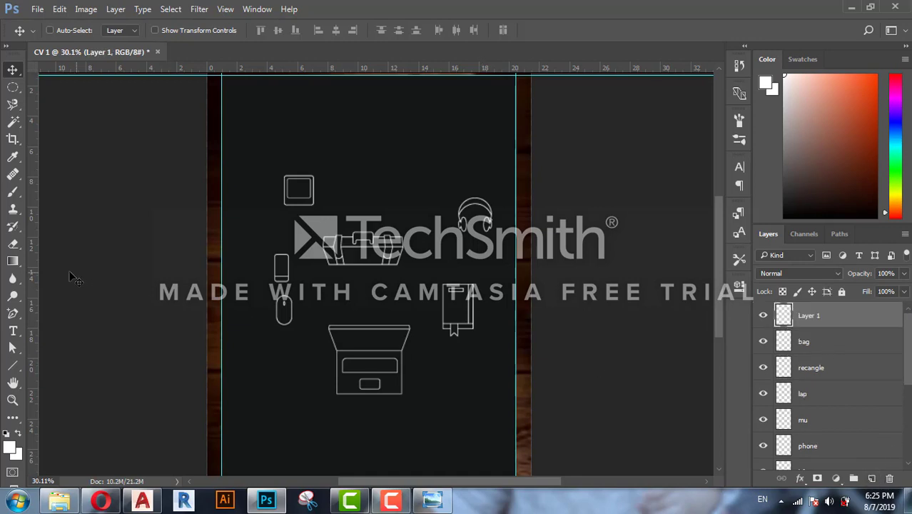
Draw a thin horizontal white rectangle about 588 px wide and 14 px high above the illustrations
{"action": "left_click", "coordinate": [13, 365]}
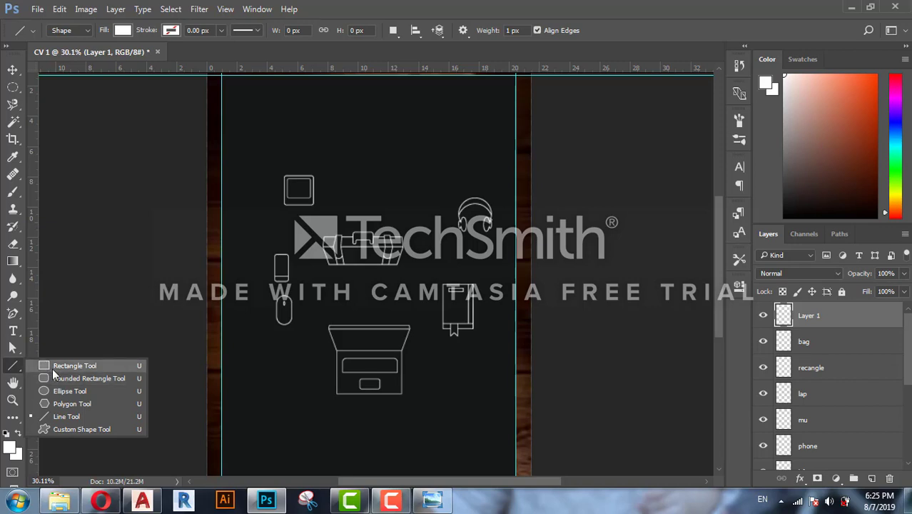
{"action": "left_click", "coordinate": [74, 365]}
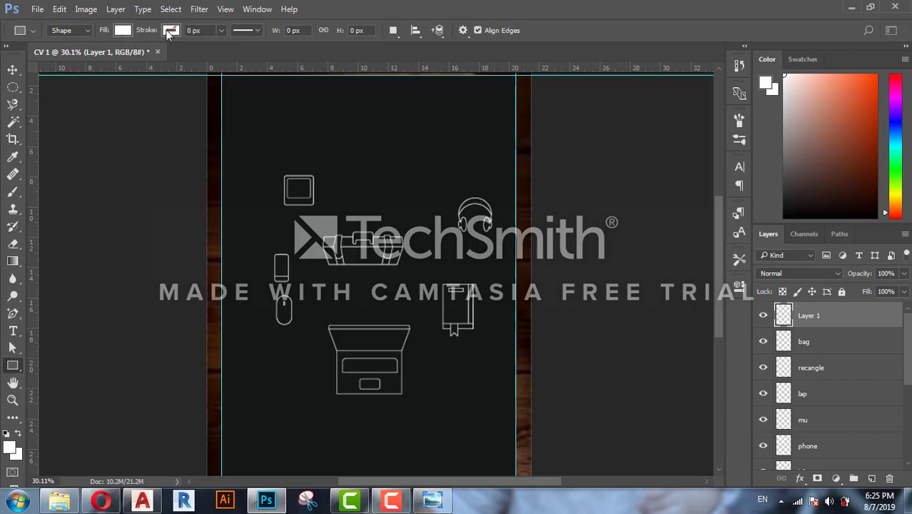
{"action": "left_click_drag", "start_coordinate": [294, 127], "coordinate": [413, 128]}
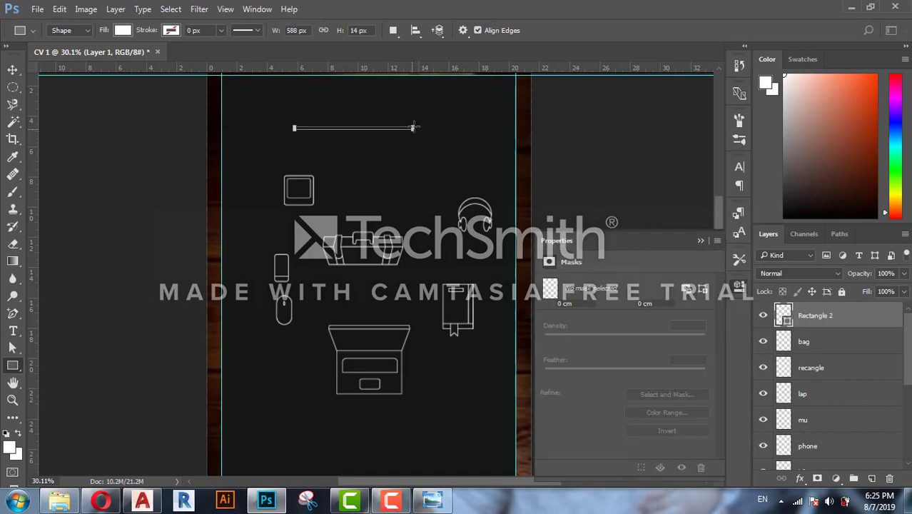
{"action": "left_click", "coordinate": [698, 241]}
{"action": "scroll", "coordinate": [417, 123], "scroll_direction": "up", "scroll_amount": 5}
{"action": "scroll", "coordinate": [433, 136], "scroll_direction": "up", "scroll_amount": 3}
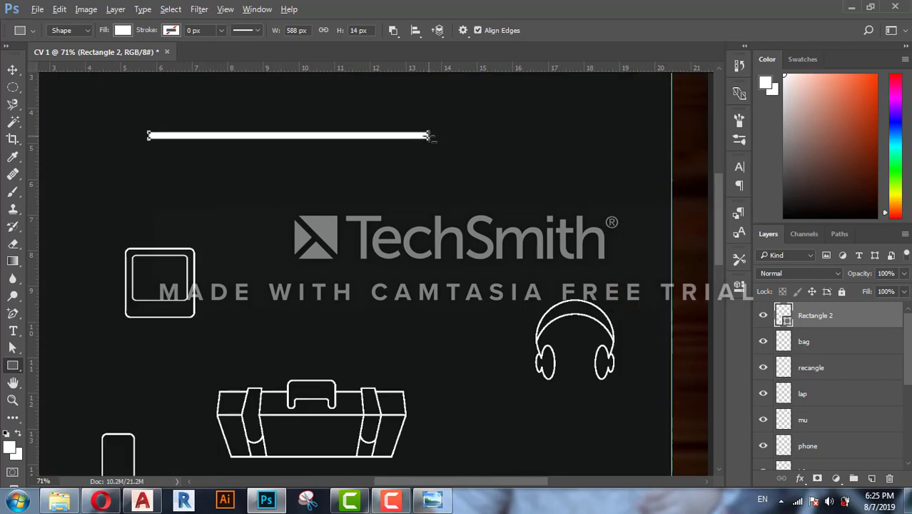
{"action": "key", "text": "v"}
{"action": "key", "text": "alt+v"}
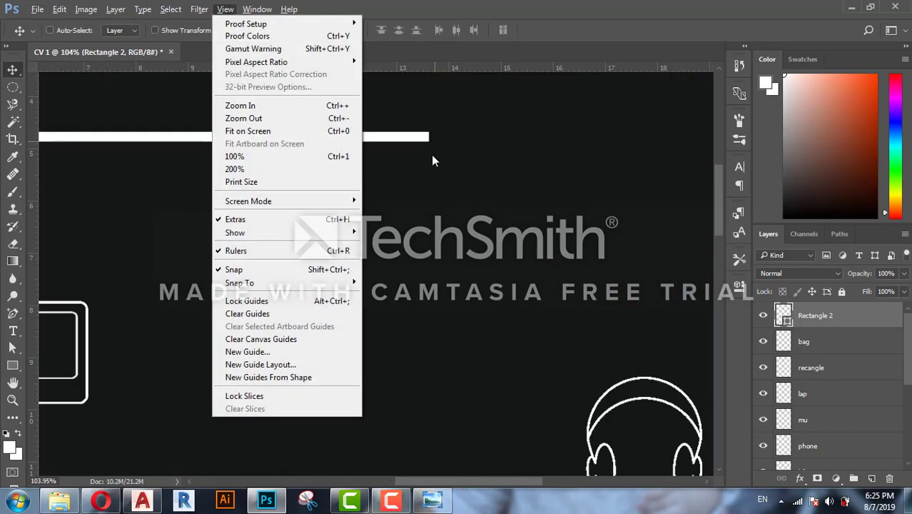
{"action": "key", "text": "Escape"}
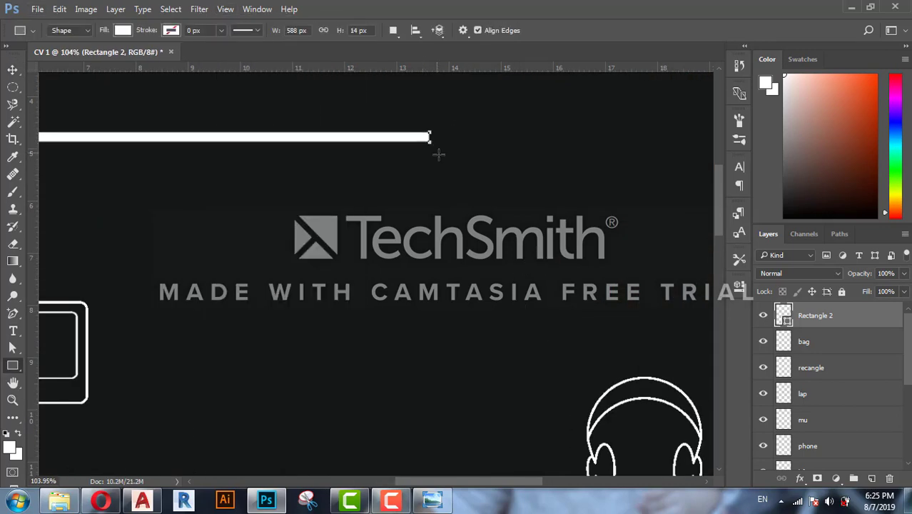
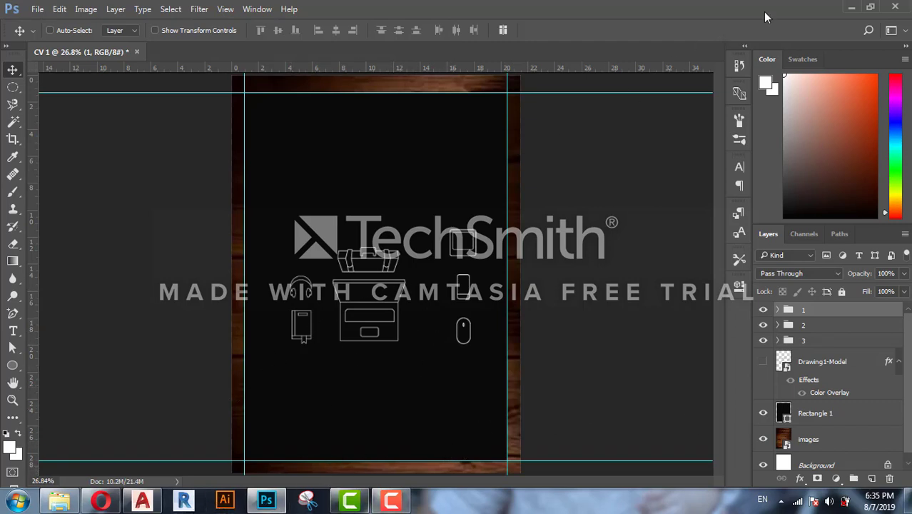
Open the png reference image from the cv1 folder and place its viewer beside the CV canvas in Photoshop
{"action": "left_click", "coordinate": [59, 499]}
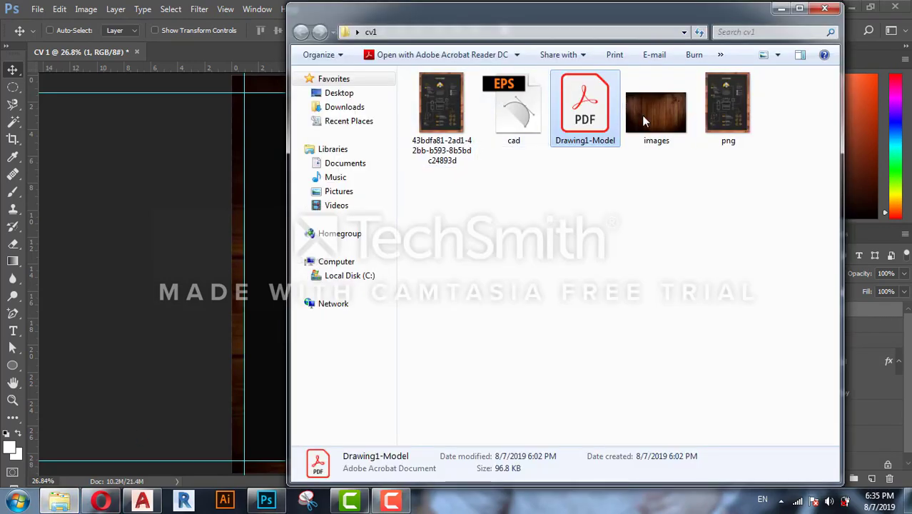
{"action": "left_click", "coordinate": [799, 7]}
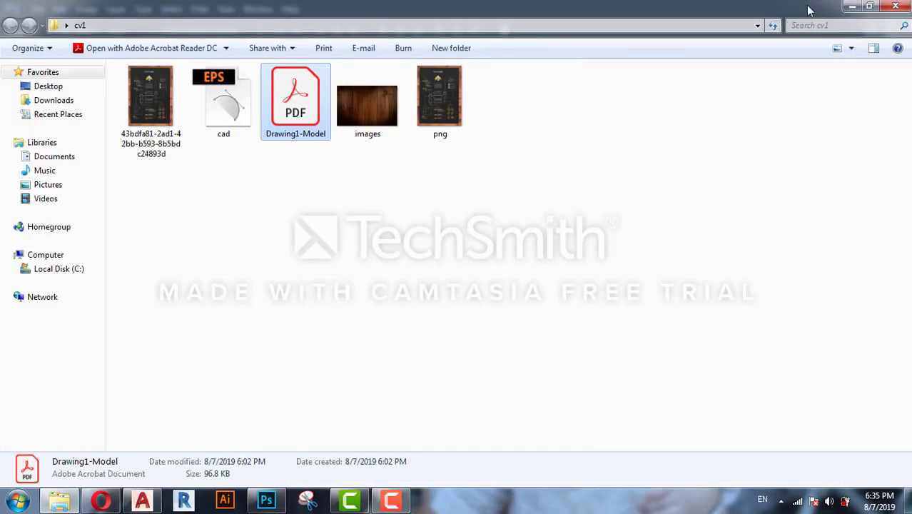
{"action": "left_click", "coordinate": [851, 7]}
{"action": "left_click", "coordinate": [851, 7]}
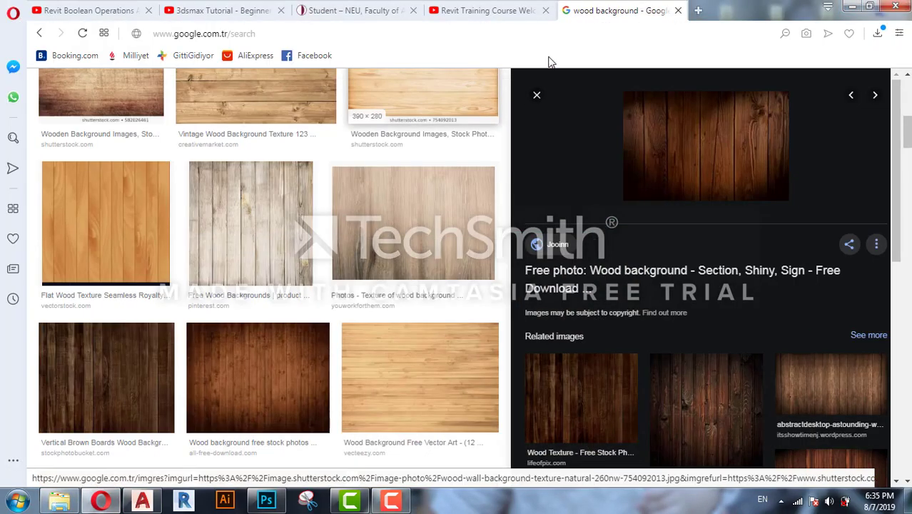
{"action": "left_click", "coordinate": [851, 6]}
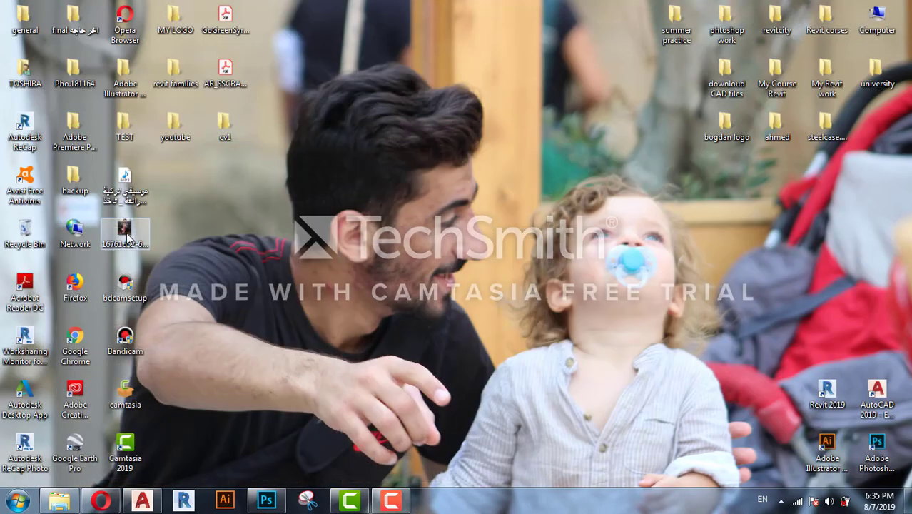
{"action": "double_click", "coordinate": [225, 124]}
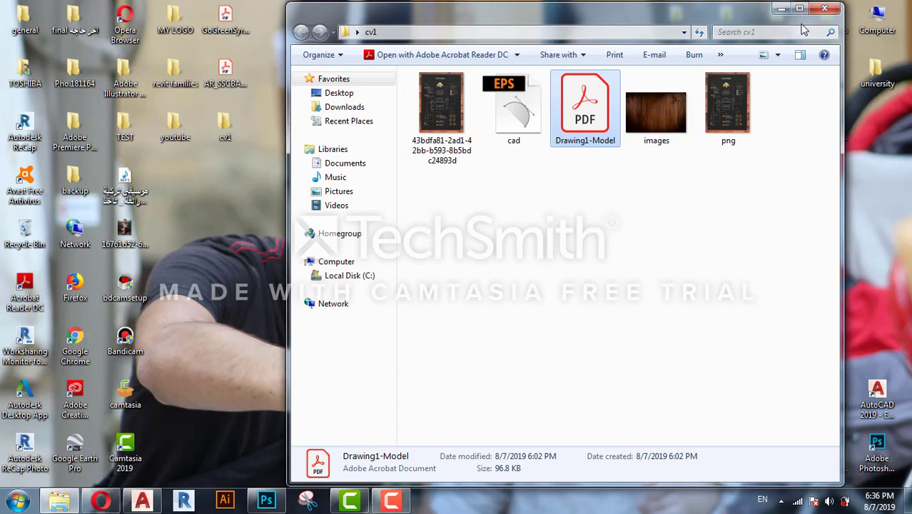
{"action": "double_click", "coordinate": [727, 107]}
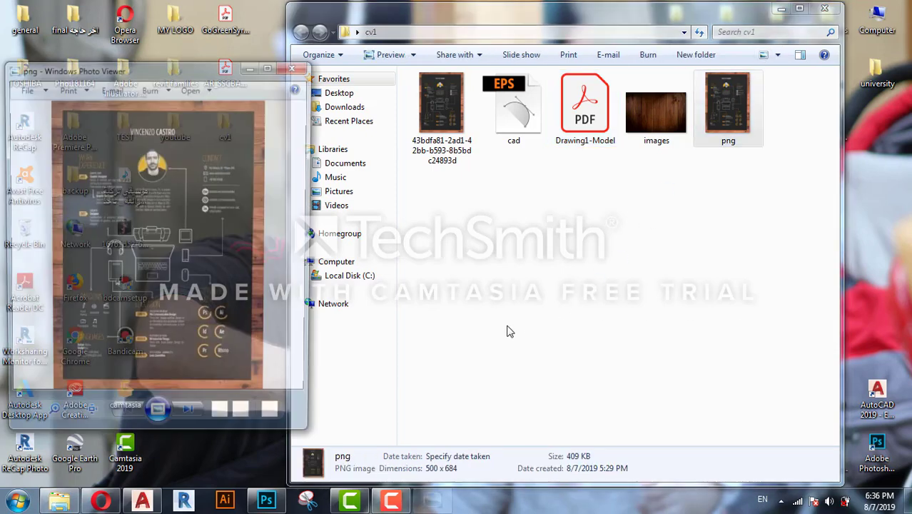
{"action": "left_click", "coordinate": [431, 499]}
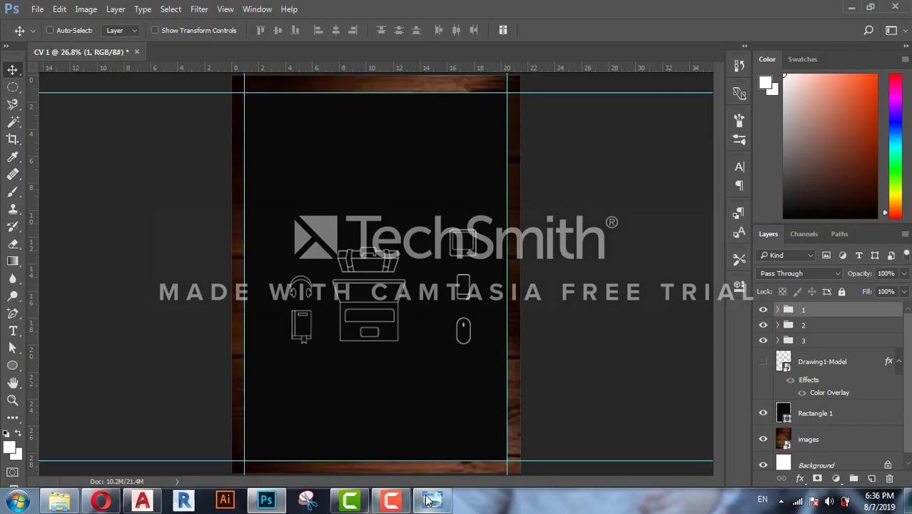
{"action": "left_click", "coordinate": [430, 499]}
{"action": "left_click_drag", "start_coordinate": [201, 73], "coordinate": [160, 81]}
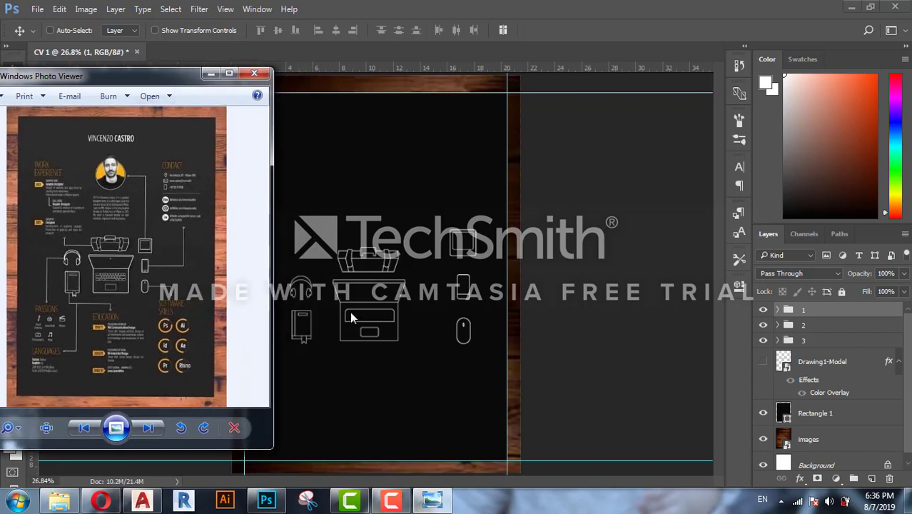
Move group 3, containing the rounded square, phone and mouse, slightly closer to the laptop
{"action": "left_click", "coordinate": [847, 341]}
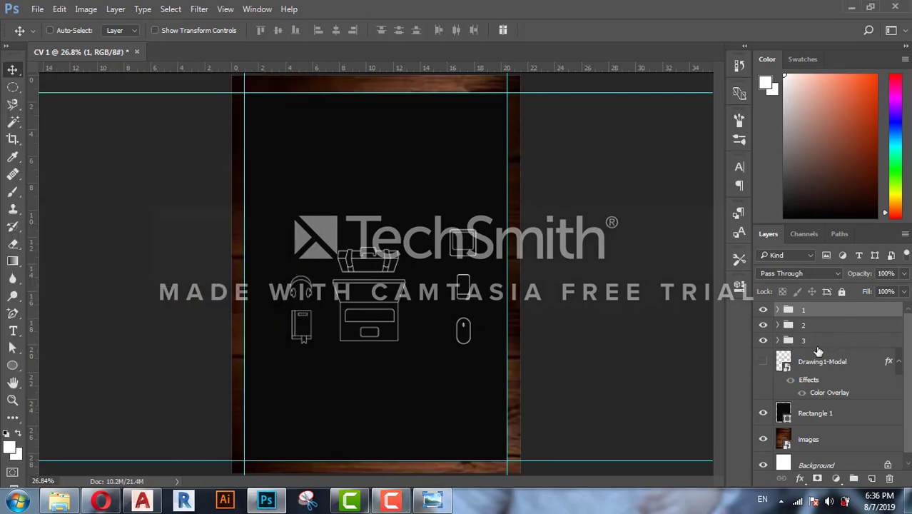
{"action": "left_click", "coordinate": [817, 343]}
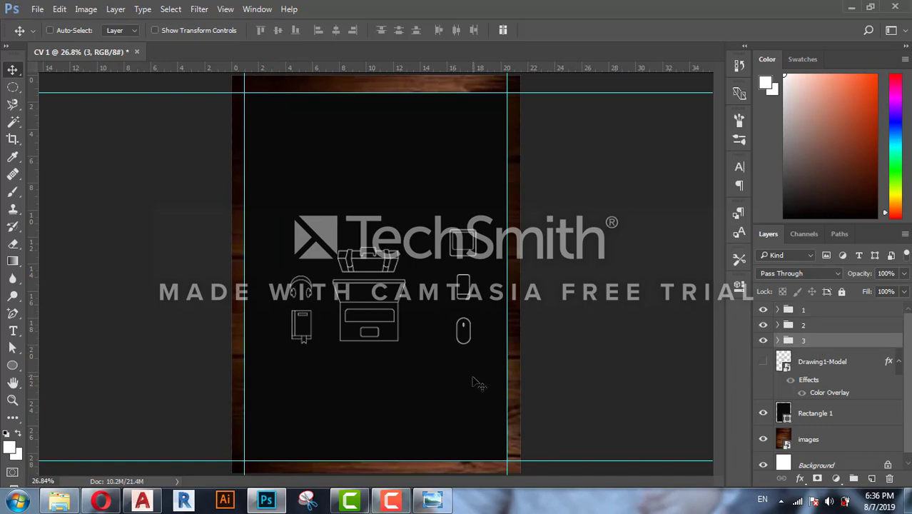
{"action": "left_click_drag", "start_coordinate": [467, 382], "coordinate": [476, 396]}
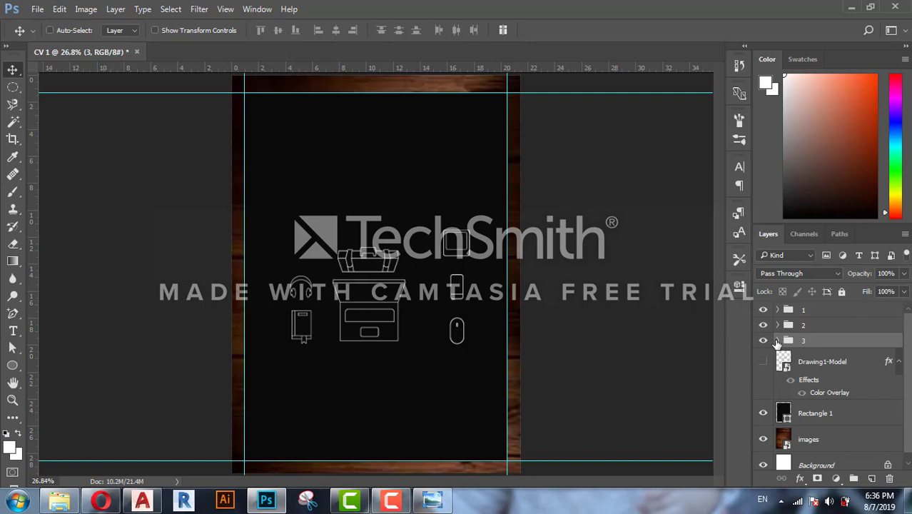
{"action": "left_click", "coordinate": [819, 366]}
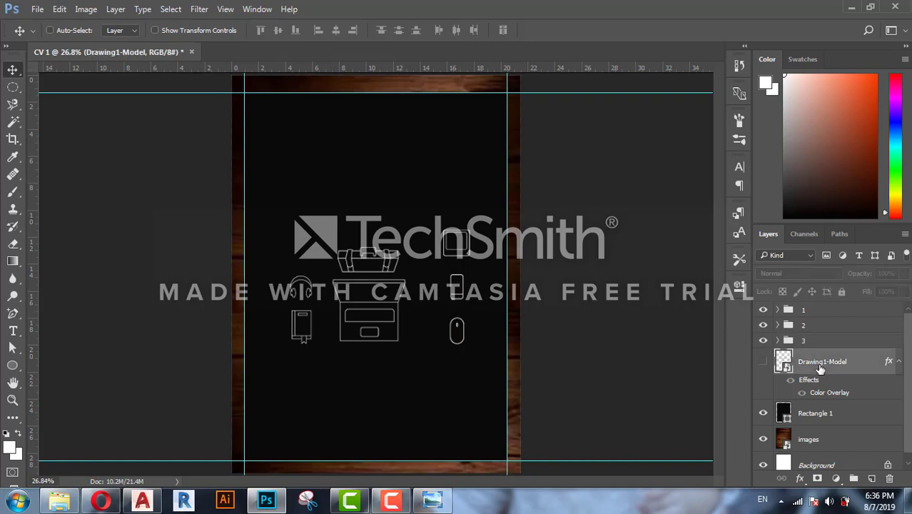
{"action": "left_click", "coordinate": [822, 415], "text": "ctrl"}
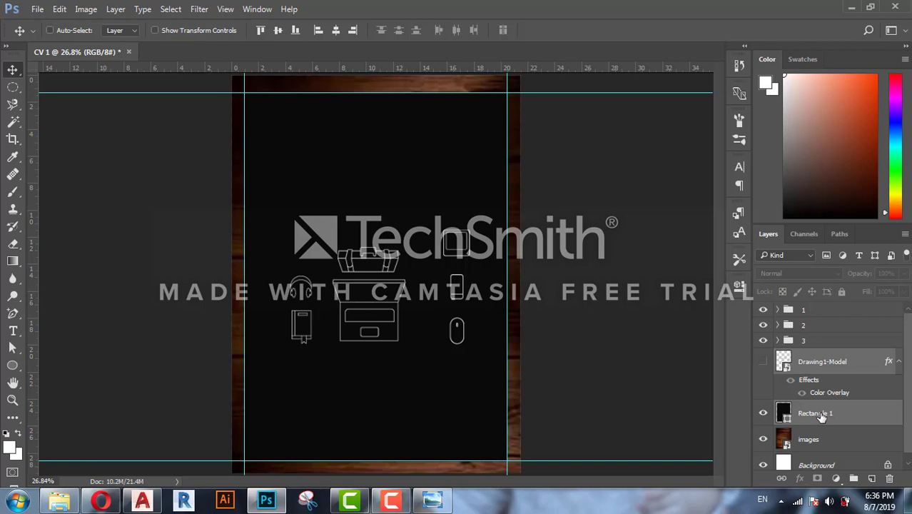
{"action": "left_click", "coordinate": [811, 342]}
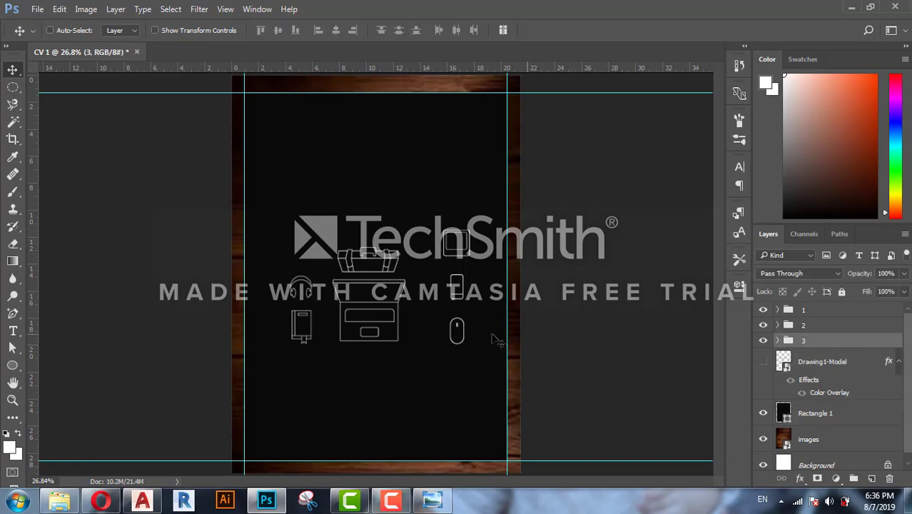
{"action": "left_click_drag", "start_coordinate": [467, 353], "coordinate": [464, 348]}
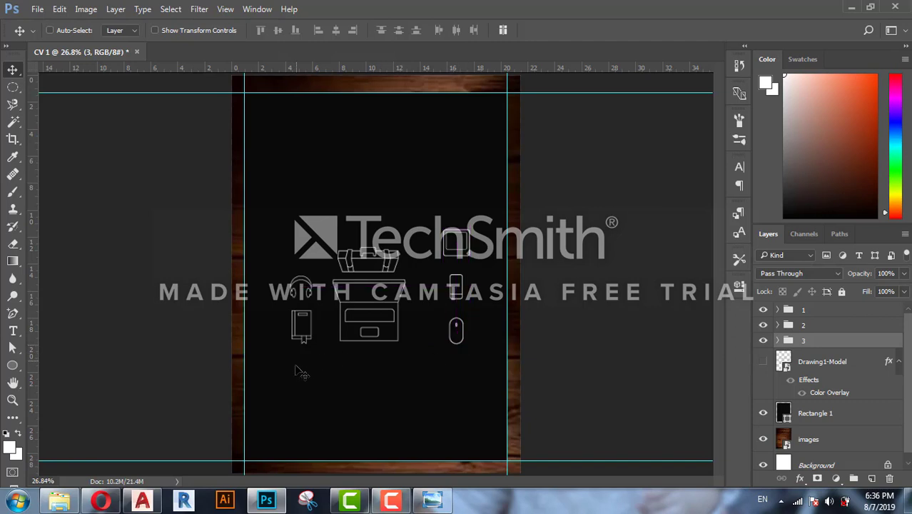
Check the connecting lines in the reference, and try a horizontal white line about 521 px long with a 5 px weight above the bag
{"action": "left_click", "coordinate": [433, 499]}
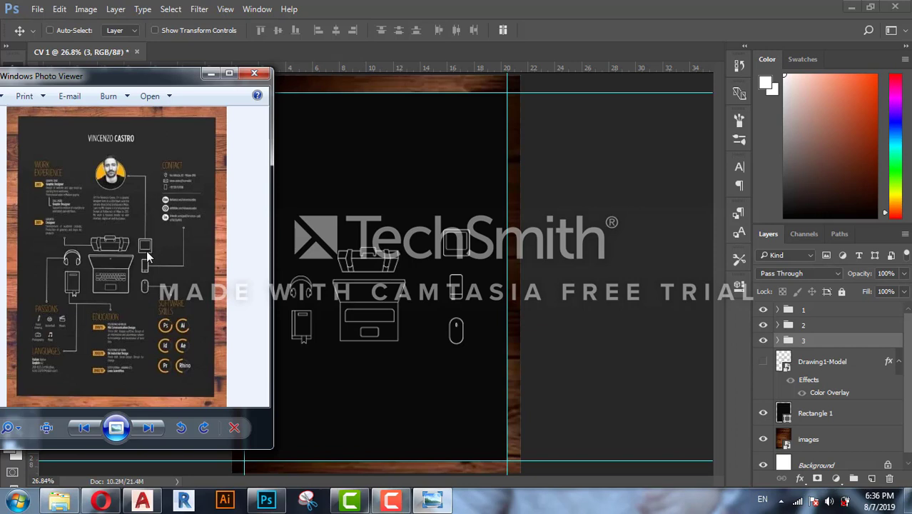
{"action": "key", "text": "alt+F4"}
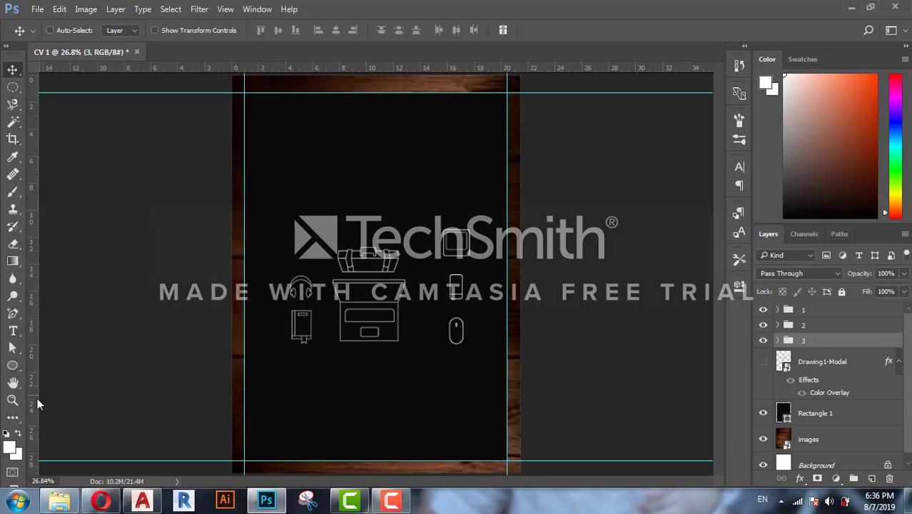
{"action": "left_click", "coordinate": [12, 366]}
{"action": "left_click", "coordinate": [57, 411]}
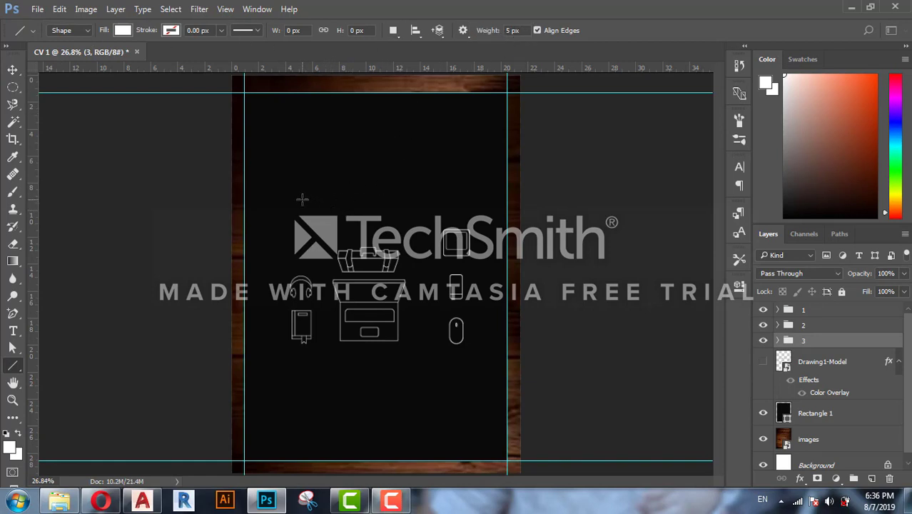
{"action": "left_click_drag", "start_coordinate": [302, 199], "coordinate": [397, 200]}
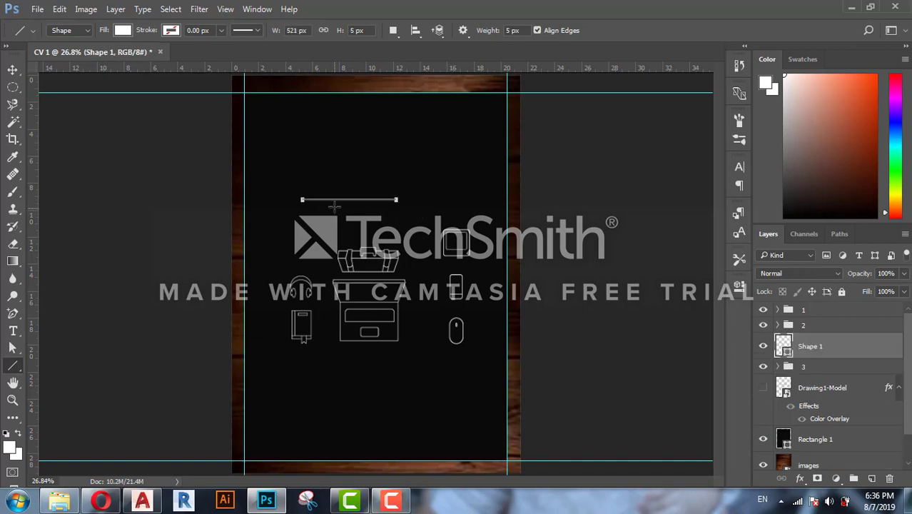
{"action": "scroll", "coordinate": [334, 206], "scroll_direction": "up", "scroll_amount": 3}
Set the line weight to 7 px and try a second horizontal line above the first, removing both test lines
{"action": "left_click", "coordinate": [506, 30]}
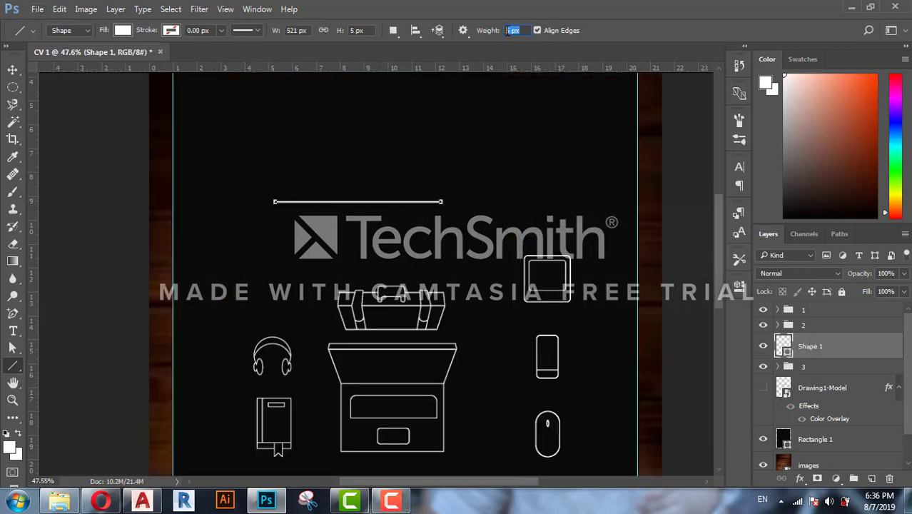
{"action": "type", "text": "7"}
{"action": "left_click_drag", "start_coordinate": [280, 181], "coordinate": [428, 181]}
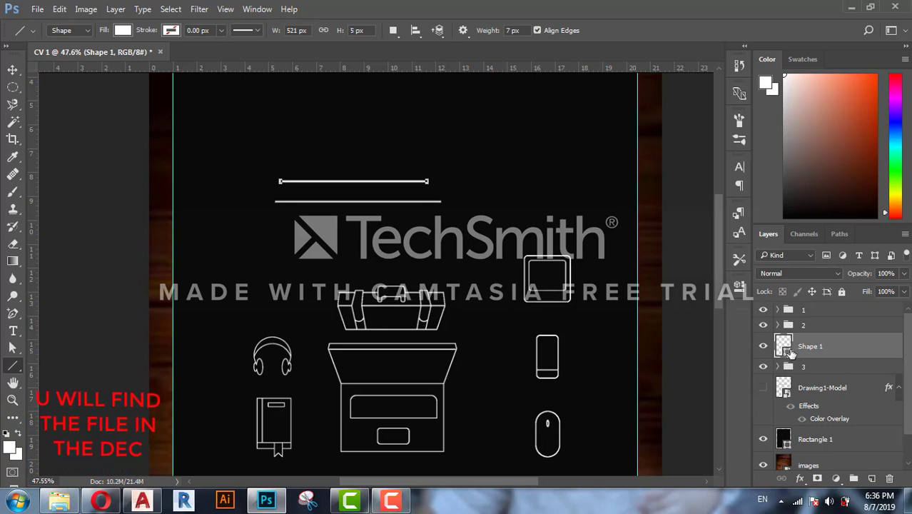
{"action": "key", "text": "ctrl+z"}
{"action": "key", "text": "Delete"}
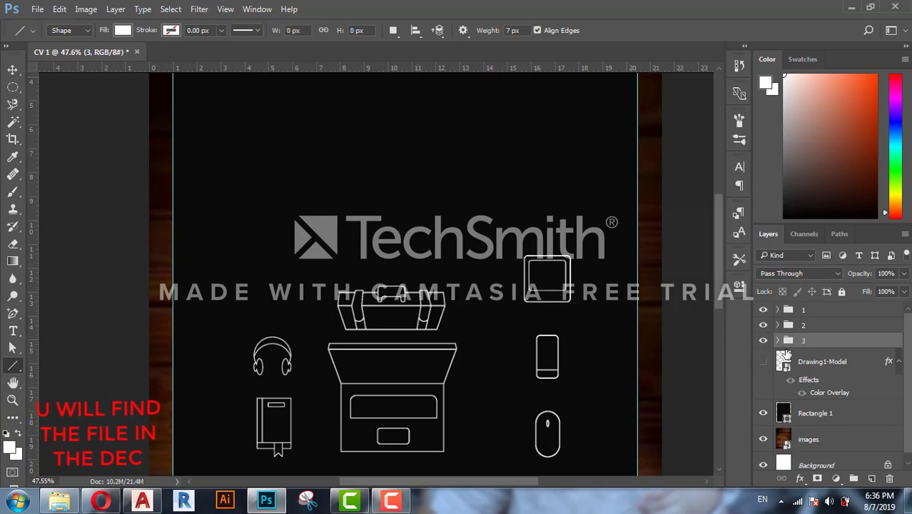
Add a new empty layer above group 1
{"action": "left_click", "coordinate": [842, 310]}
{"action": "left_click", "coordinate": [870, 478]}
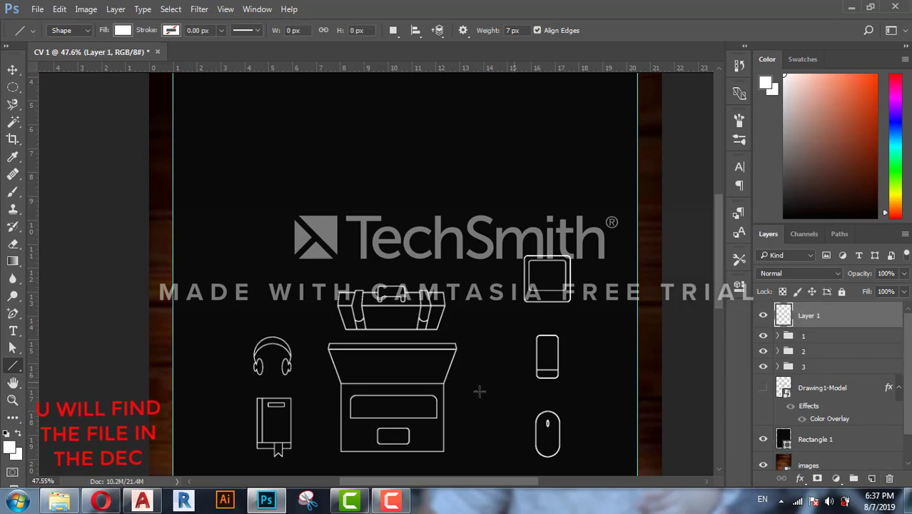
{"action": "scroll", "coordinate": [446, 315], "scroll_direction": "down", "scroll_amount": 2}
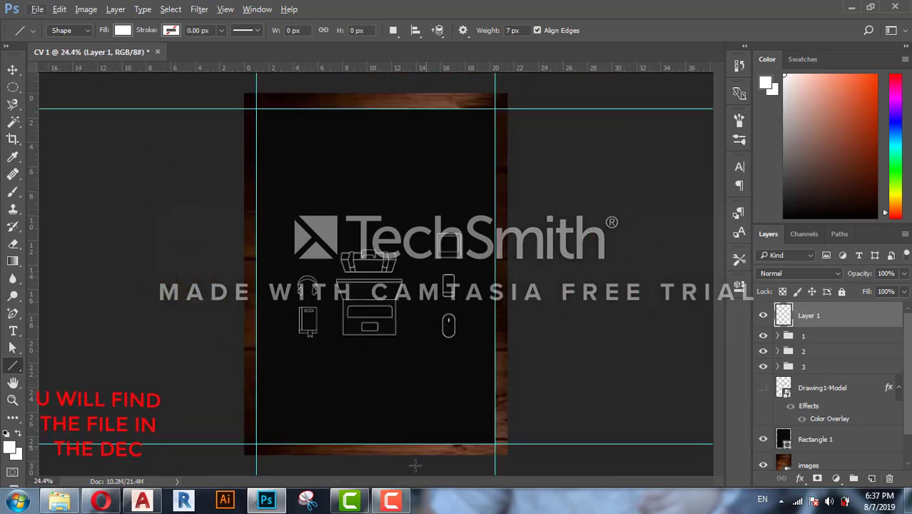
{"action": "left_click", "coordinate": [390, 499]}
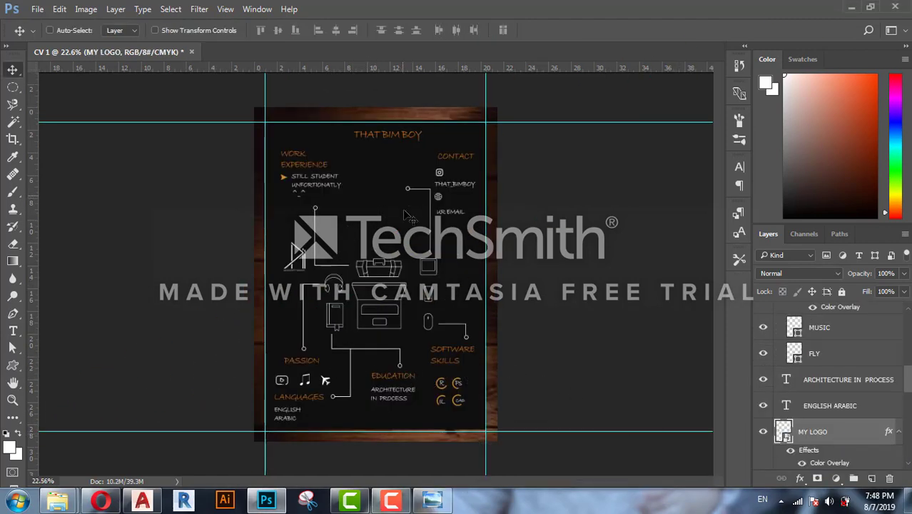
{"action": "scroll", "coordinate": [299, 194], "scroll_direction": "up", "scroll_amount": 4}
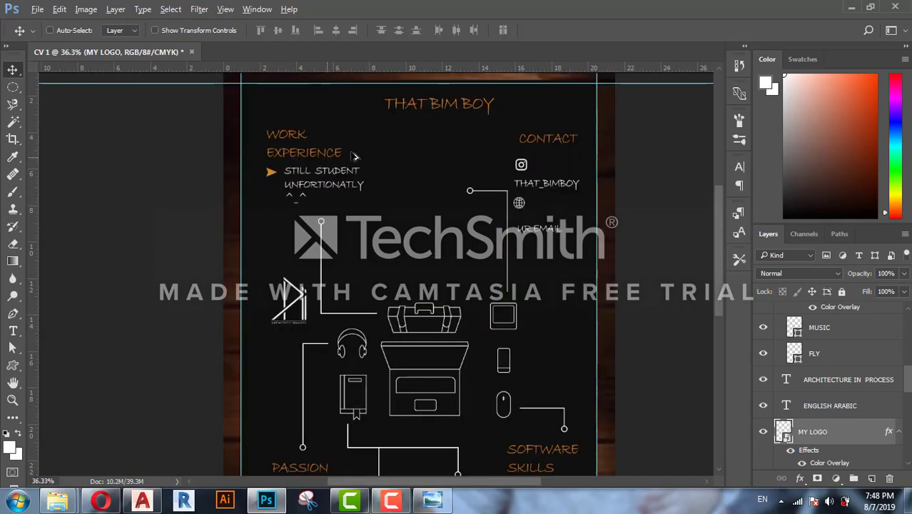
Shift the THAT BIM BOY title slightly toward the page's horizontal centre
{"action": "scroll", "coordinate": [425, 132], "scroll_direction": "down", "scroll_amount": 2}
{"action": "left_click", "coordinate": [451, 120], "text": "ctrl"}
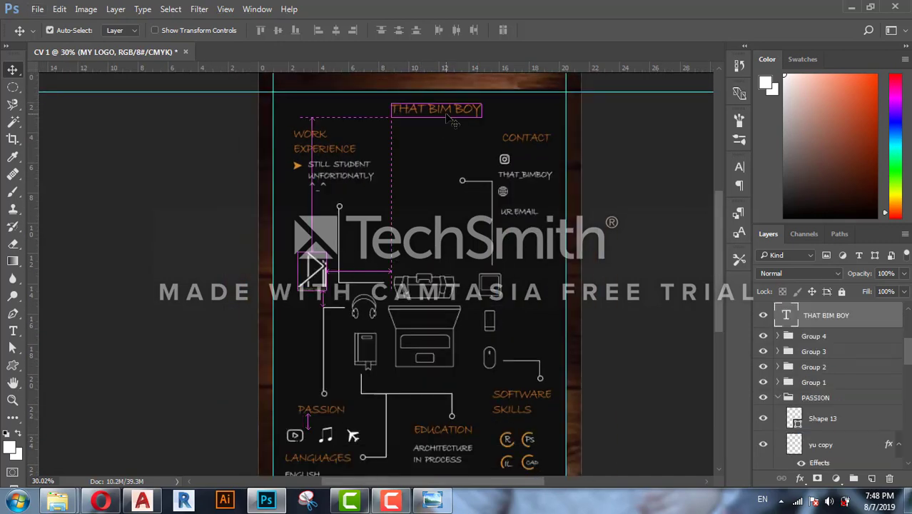
{"action": "left_click_drag", "start_coordinate": [451, 119], "coordinate": [442, 119]}
{"action": "scroll", "coordinate": [418, 146], "scroll_direction": "down", "scroll_amount": 2}
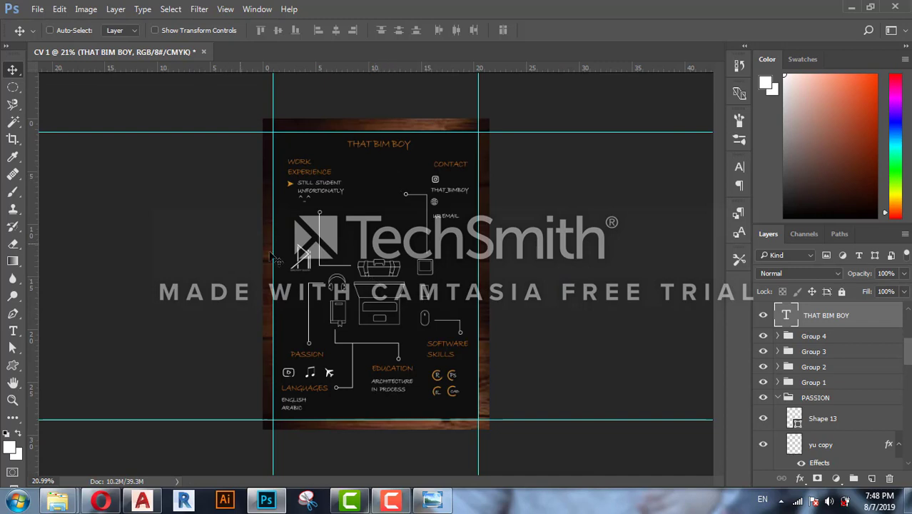
Try a white BDFBV text in Bradley Hand ITC at 24.46 pt above the bag on a new layer, and delete it
{"action": "left_click", "coordinate": [871, 478]}
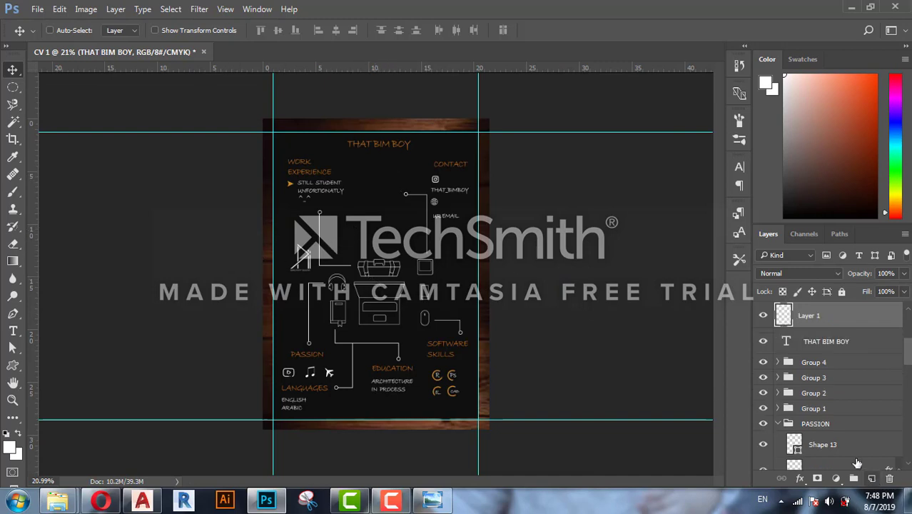
{"action": "key", "text": "t"}
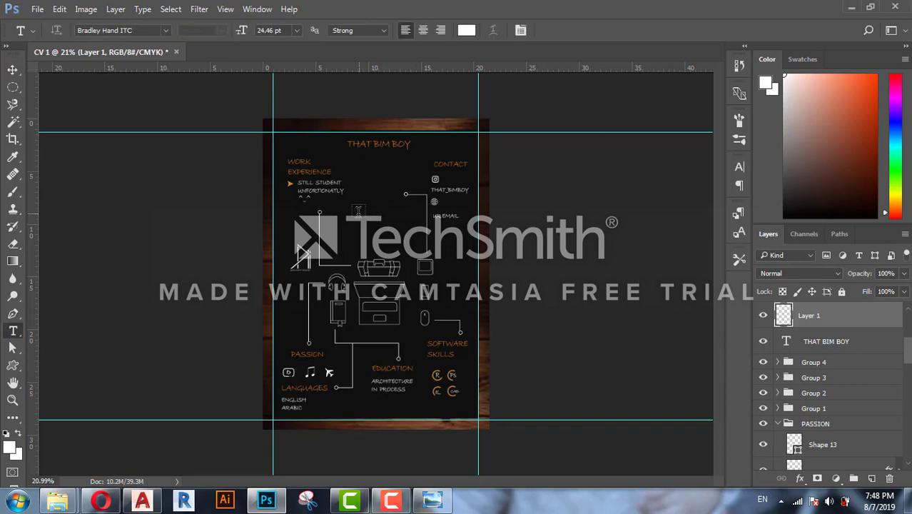
{"action": "left_click", "coordinate": [358, 211]}
{"action": "left_click", "coordinate": [356, 213]}
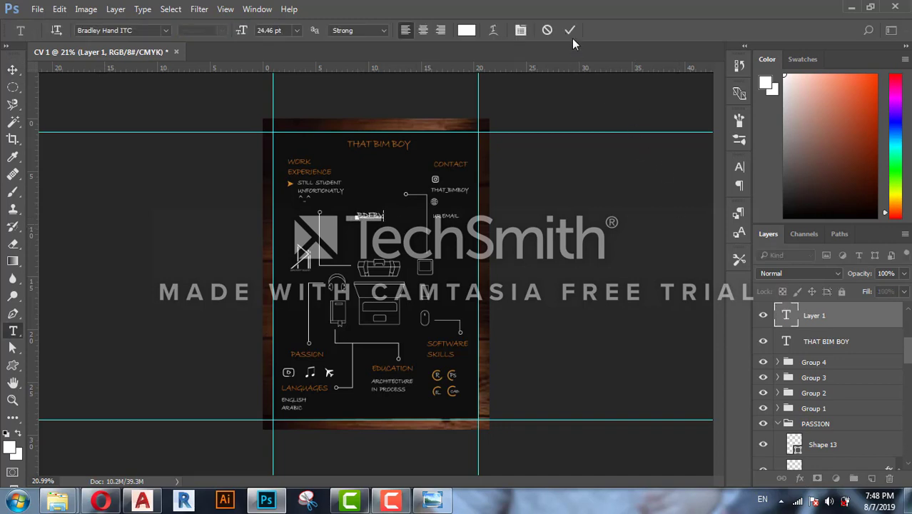
{"action": "key", "text": "ctrl+Return"}
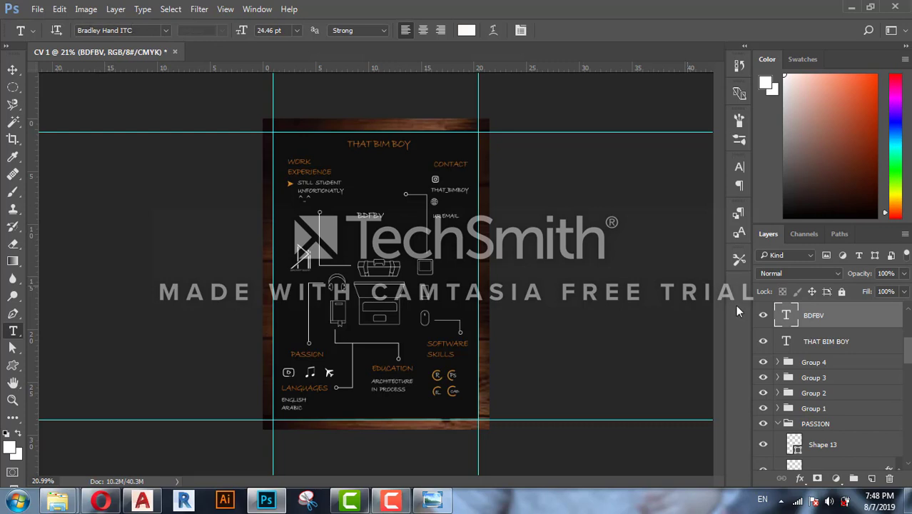
{"action": "key", "text": "Delete"}
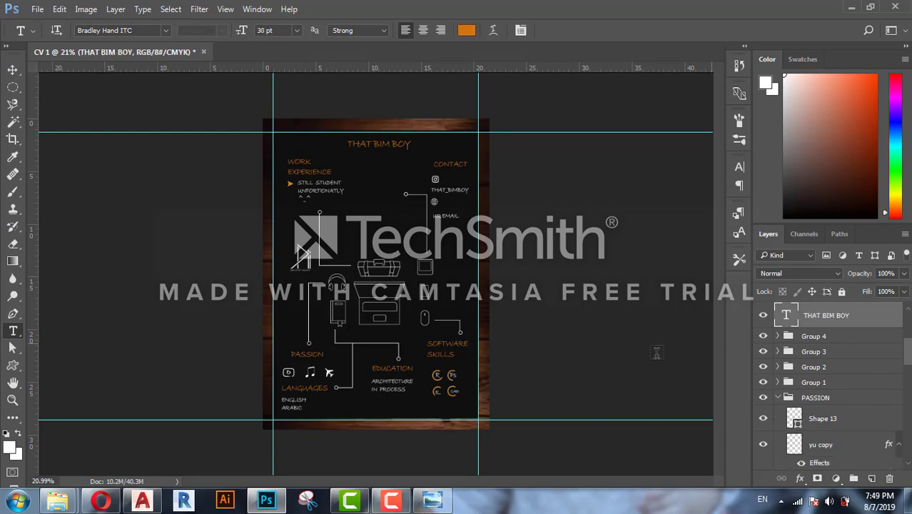
Examine the whole CV layout and compare it with the reference CV image
{"action": "scroll", "coordinate": [392, 339], "scroll_direction": "up", "scroll_amount": 3}
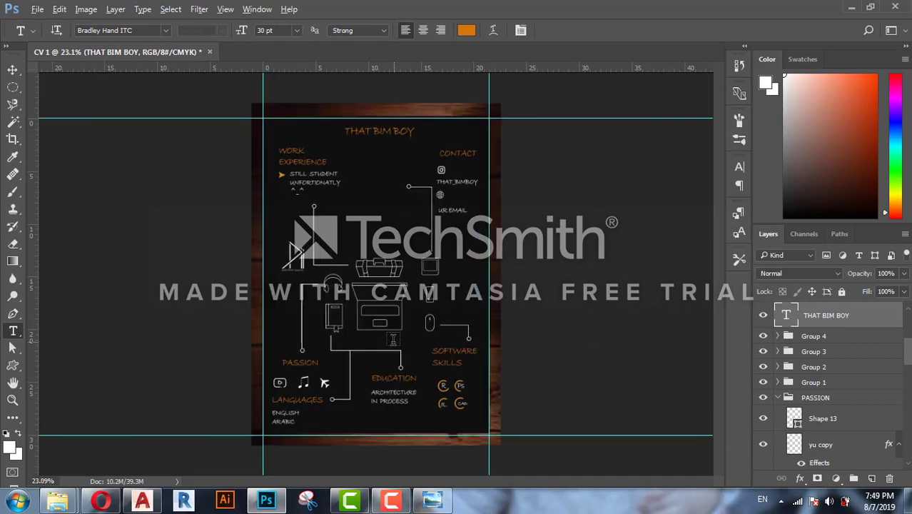
{"action": "scroll", "coordinate": [407, 335], "scroll_direction": "down", "scroll_amount": 1}
{"action": "scroll", "coordinate": [418, 364], "scroll_direction": "down", "scroll_amount": 1}
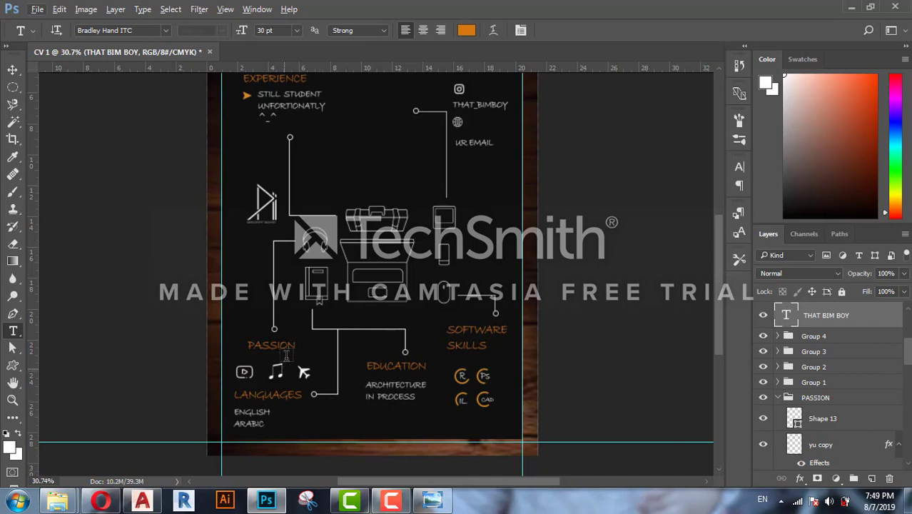
{"action": "scroll", "coordinate": [354, 194], "scroll_direction": "up", "scroll_amount": 6}
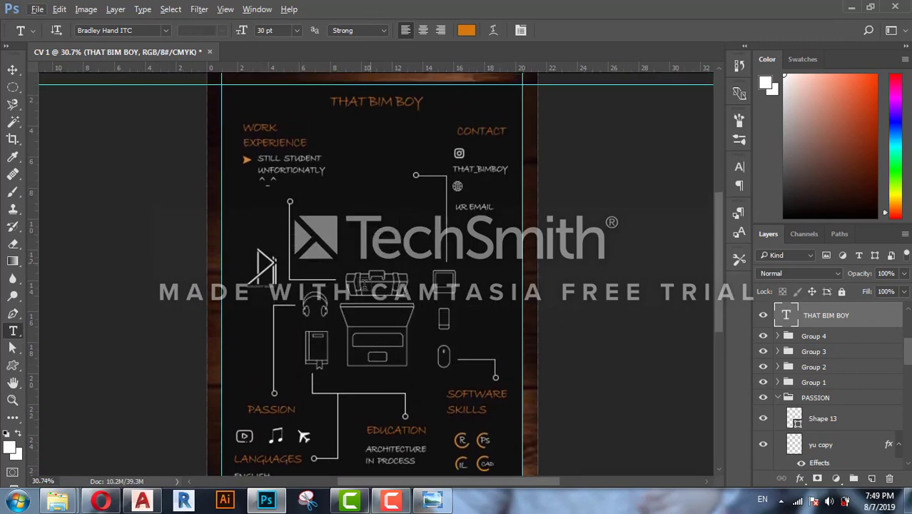
{"action": "left_click", "coordinate": [441, 503]}
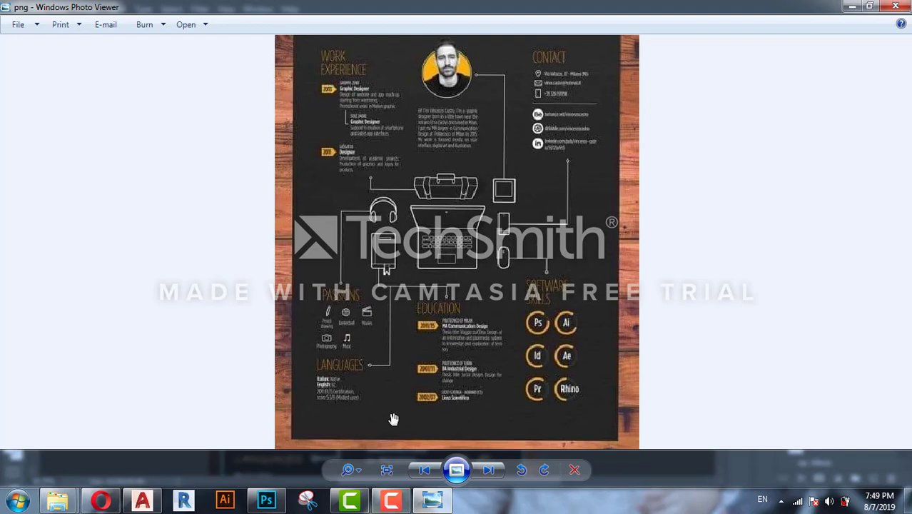
{"action": "left_click", "coordinate": [432, 503]}
Try two small white filled rectangles above the bag, the first about 101 by 45 px, on one shape layer
{"action": "scroll", "coordinate": [249, 162], "scroll_direction": "up", "scroll_amount": 2}
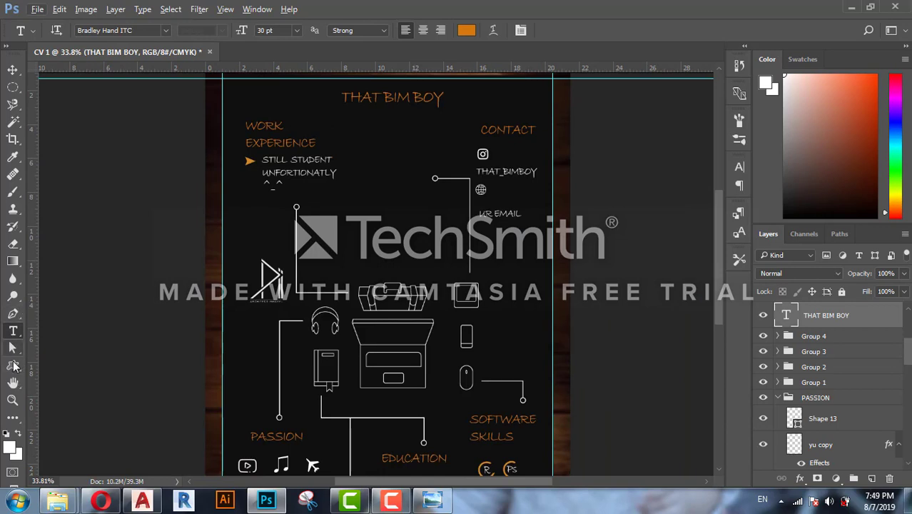
{"action": "left_click_drag", "start_coordinate": [14, 365], "coordinate": [66, 366]}
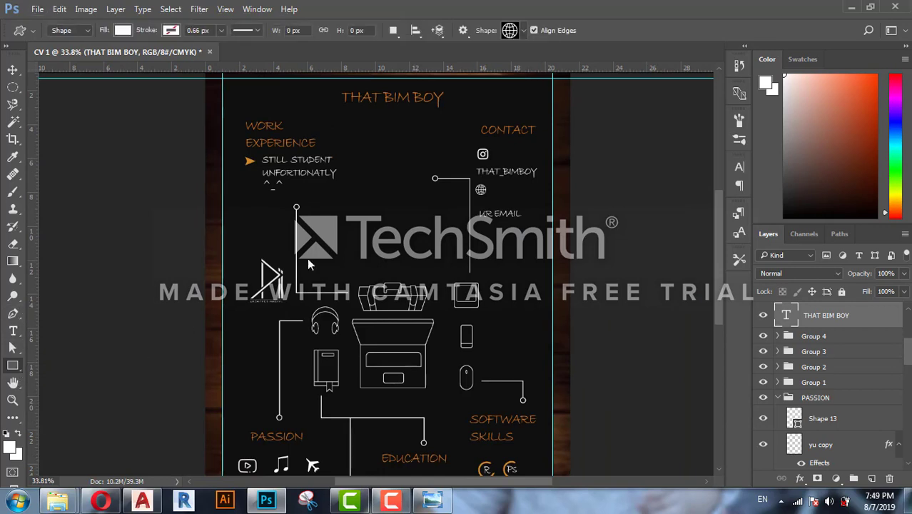
{"action": "scroll", "coordinate": [308, 265], "scroll_direction": "up", "scroll_amount": 1}
{"action": "left_click_drag", "start_coordinate": [329, 217], "coordinate": [358, 227]}
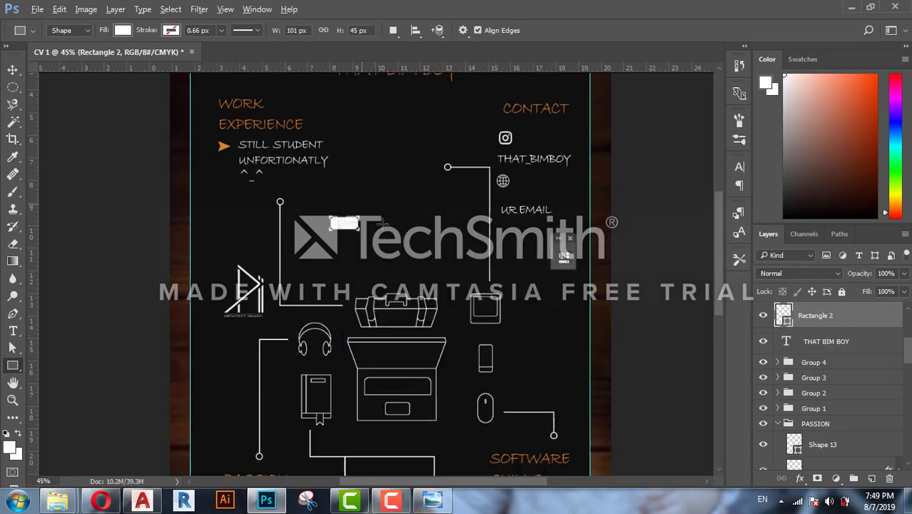
{"action": "scroll", "coordinate": [383, 224], "scroll_direction": "up", "scroll_amount": 1}
{"action": "left_click_drag", "start_coordinate": [377, 225], "coordinate": [399, 247]}
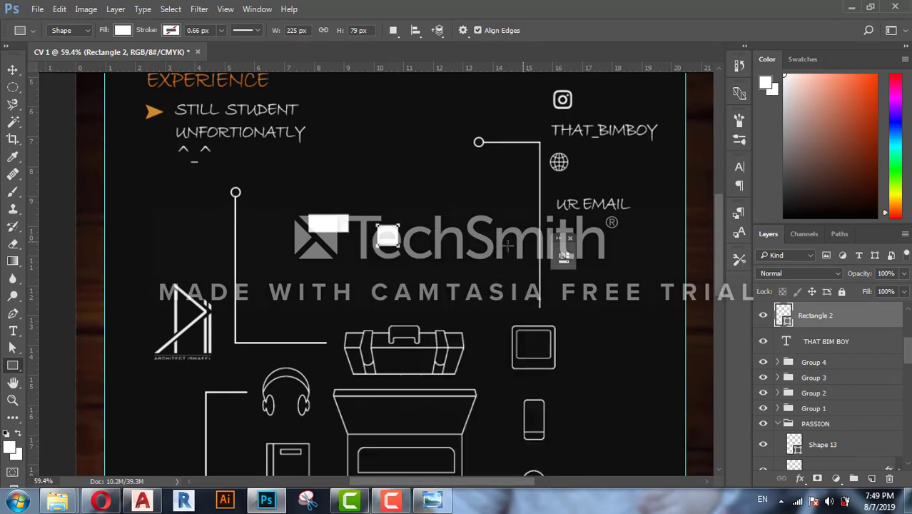
Remove one corner point of the second rectangle to make a triangle, move both shapes slightly, and delete their layer
{"action": "key", "text": "p"}
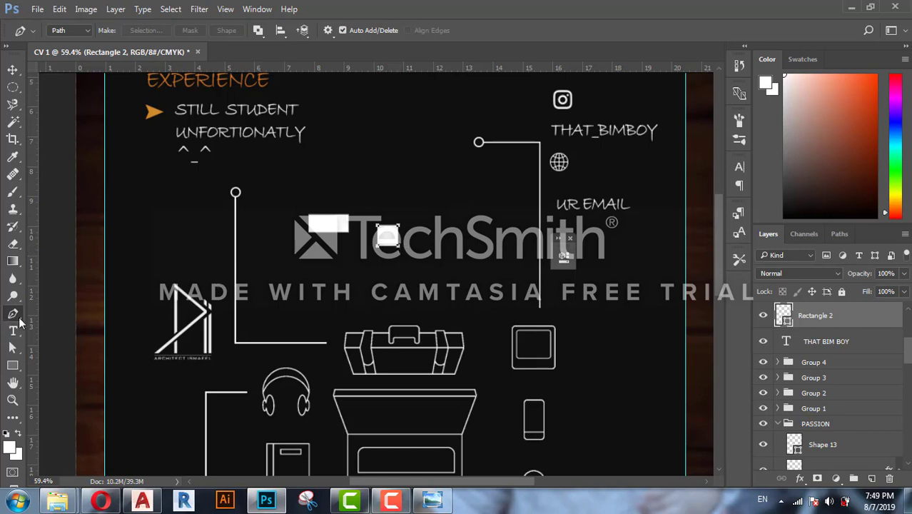
{"action": "left_click", "coordinate": [398, 248]}
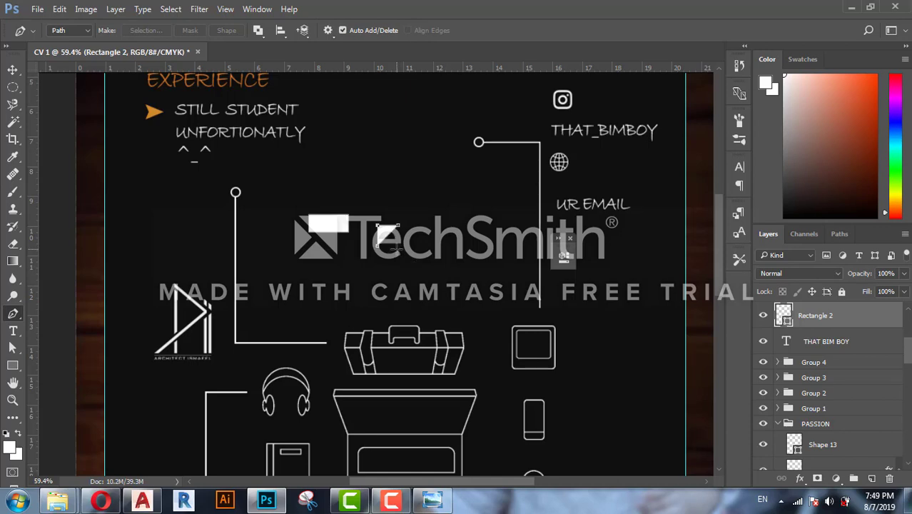
{"action": "key", "text": "v"}
{"action": "left_click_drag", "start_coordinate": [393, 239], "coordinate": [408, 255]}
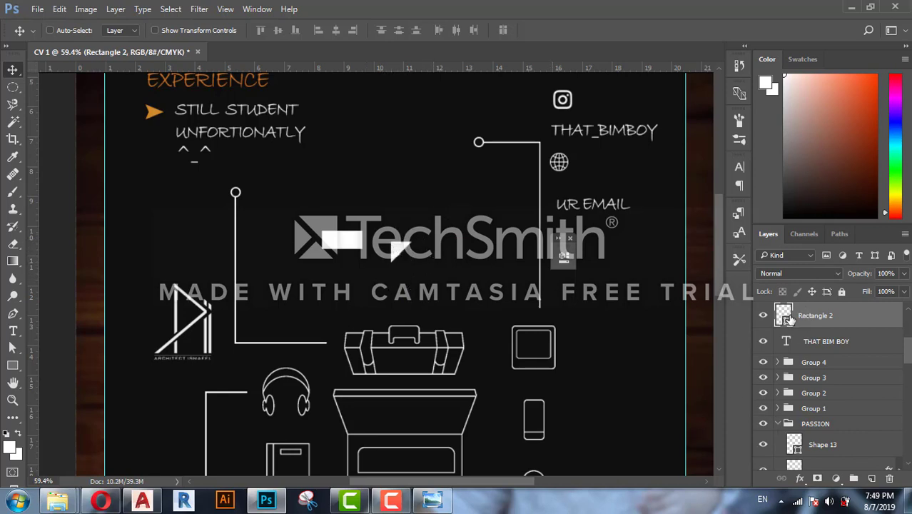
{"action": "key", "text": "Delete"}
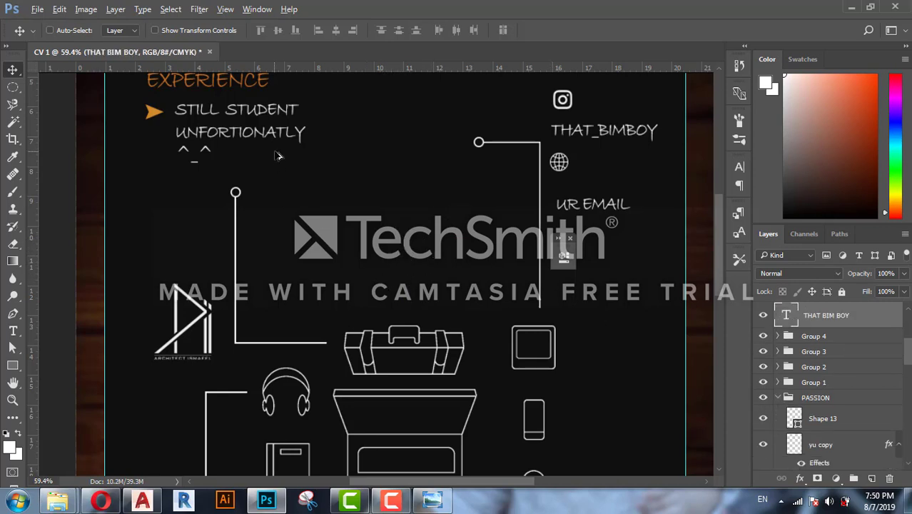
Check the reference image, and draw a white filled circle about 228 px across above the bag on a new layer
{"action": "scroll", "coordinate": [304, 189], "scroll_direction": "down", "scroll_amount": 2}
{"action": "scroll", "coordinate": [304, 189], "scroll_direction": "down", "scroll_amount": 1}
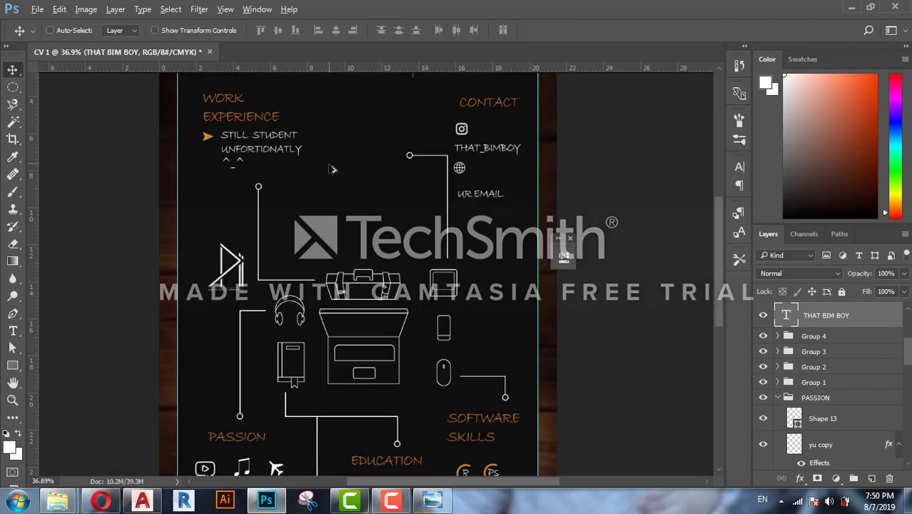
{"action": "left_click", "coordinate": [431, 499]}
{"action": "left_click", "coordinate": [431, 499]}
{"action": "left_click", "coordinate": [871, 478]}
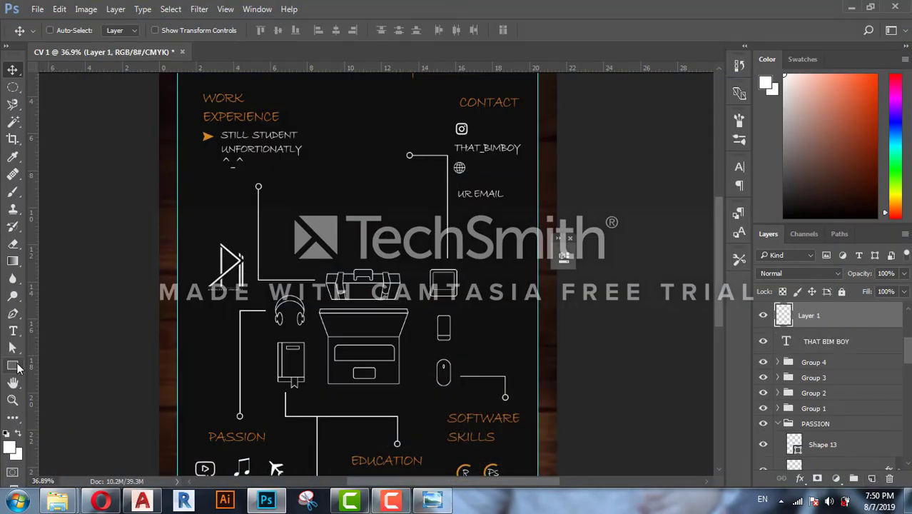
{"action": "left_click_drag", "start_coordinate": [12, 365], "coordinate": [65, 393]}
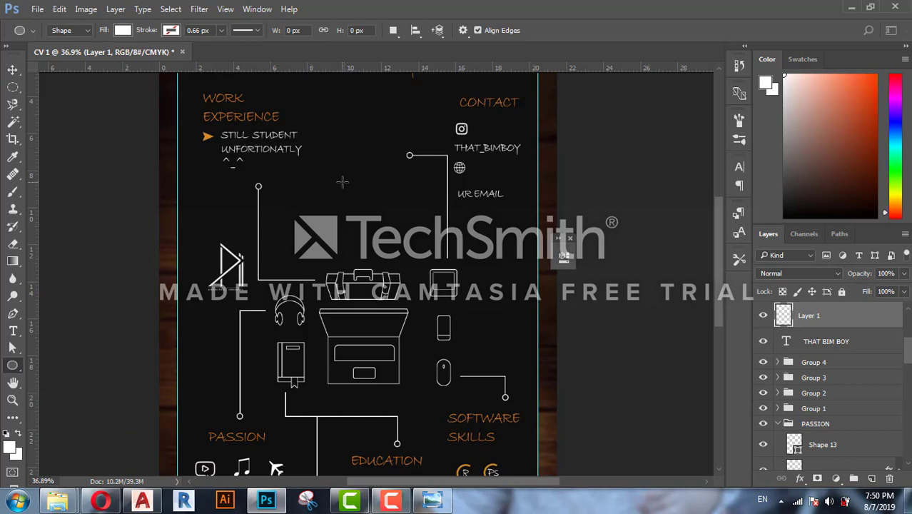
{"action": "left_click_drag", "start_coordinate": [342, 182], "coordinate": [395, 266]}
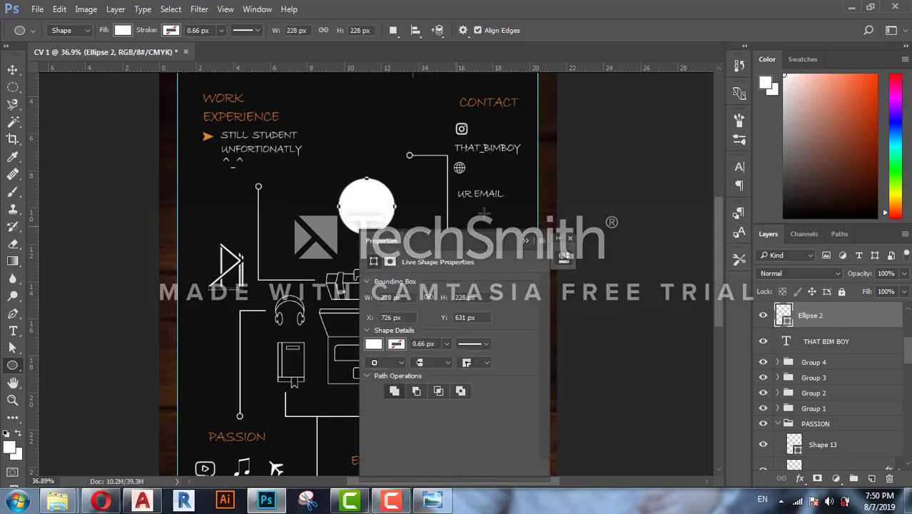
Recolour the circle with the orange sampled from the work experience arrow, d18900
{"action": "double_click", "coordinate": [784, 314]}
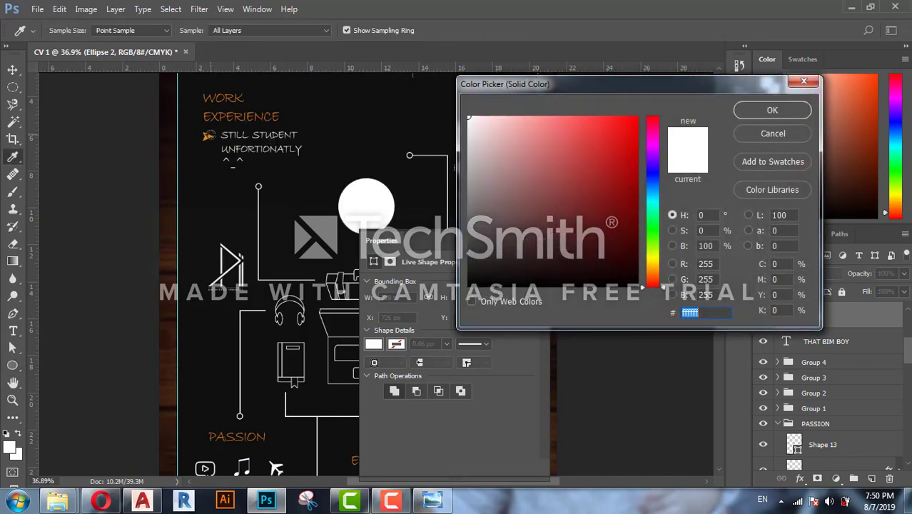
{"action": "left_click", "coordinate": [207, 135]}
{"action": "left_click", "coordinate": [207, 136]}
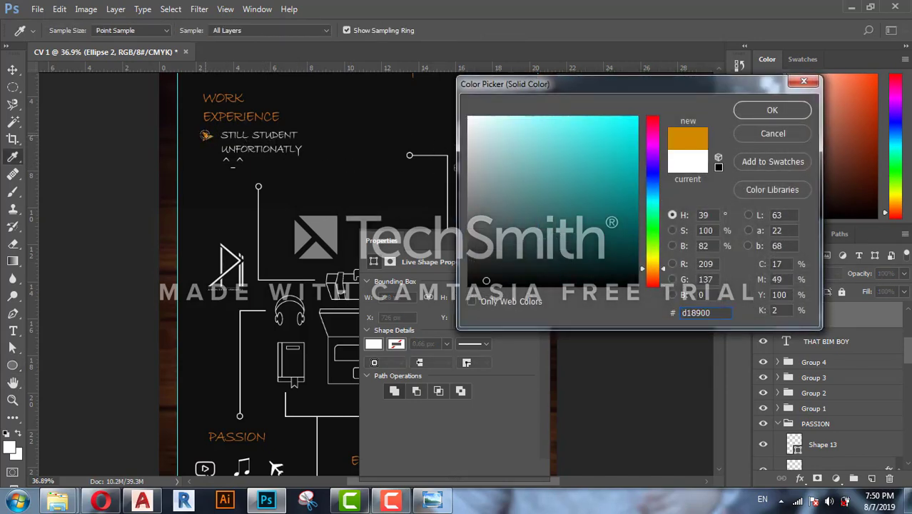
{"action": "left_click", "coordinate": [771, 110]}
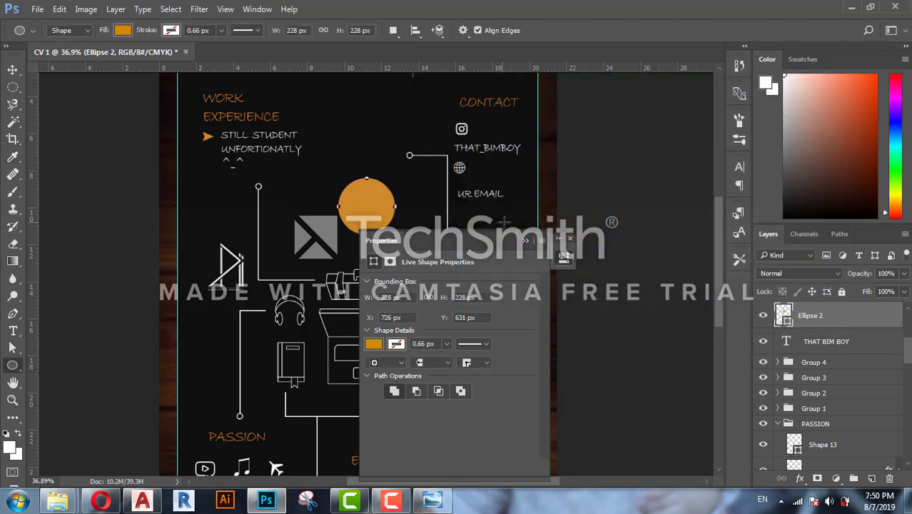
{"action": "left_click", "coordinate": [526, 241]}
Move the orange circle up into the space below the title, level with the contact connector's round end
{"action": "key", "text": "v"}
{"action": "left_click_drag", "start_coordinate": [377, 196], "coordinate": [359, 173]}
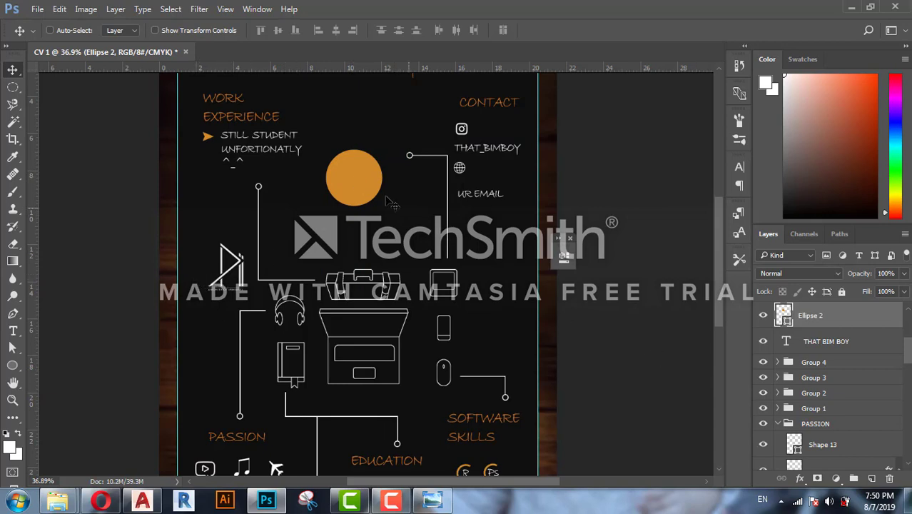
{"action": "scroll", "coordinate": [365, 176], "scroll_direction": "up", "scroll_amount": 1}
{"action": "scroll", "coordinate": [364, 172], "scroll_direction": "up", "scroll_amount": 1}
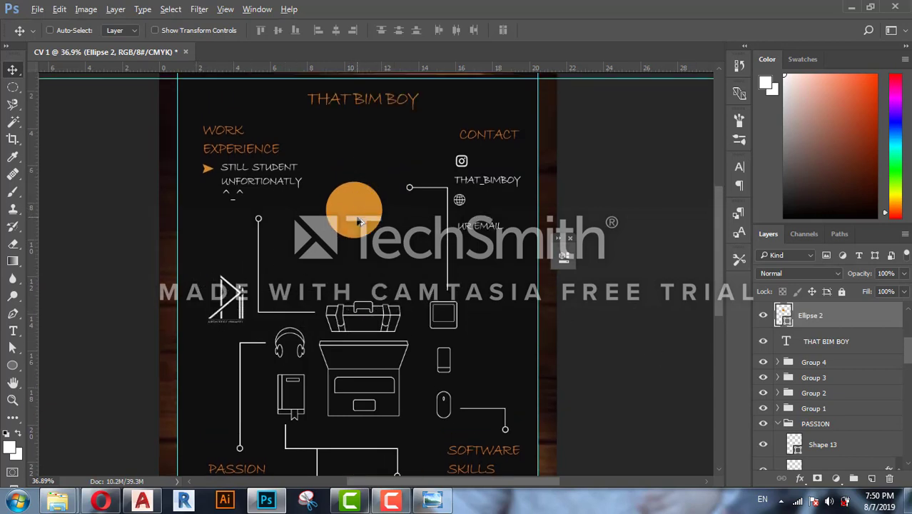
{"action": "scroll", "coordinate": [362, 204], "scroll_direction": "up", "scroll_amount": 1}
{"action": "left_click_drag", "start_coordinate": [362, 205], "coordinate": [368, 207]}
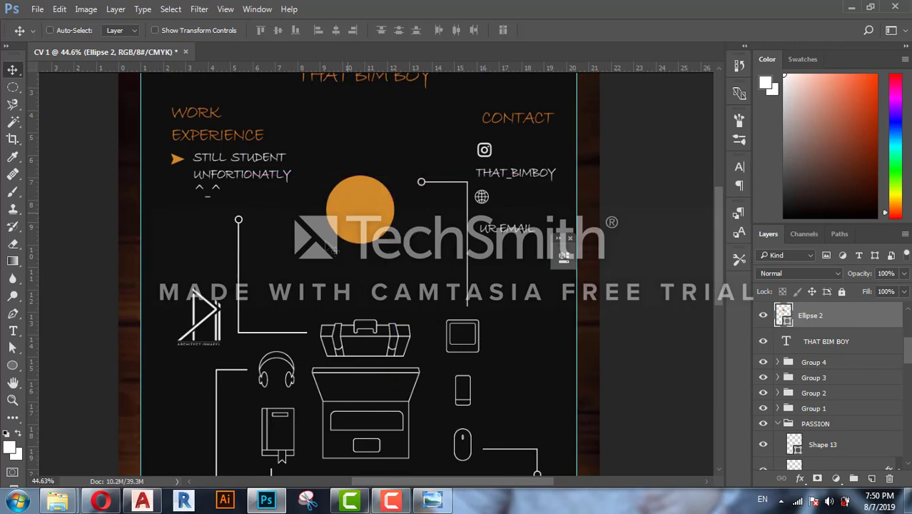
Place the MY LOGO artwork centrally on the orange circle and bring its layer to the front of the stack
{"action": "key", "text": "ctrl"}
{"action": "left_click", "coordinate": [207, 318], "text": "ctrl"}
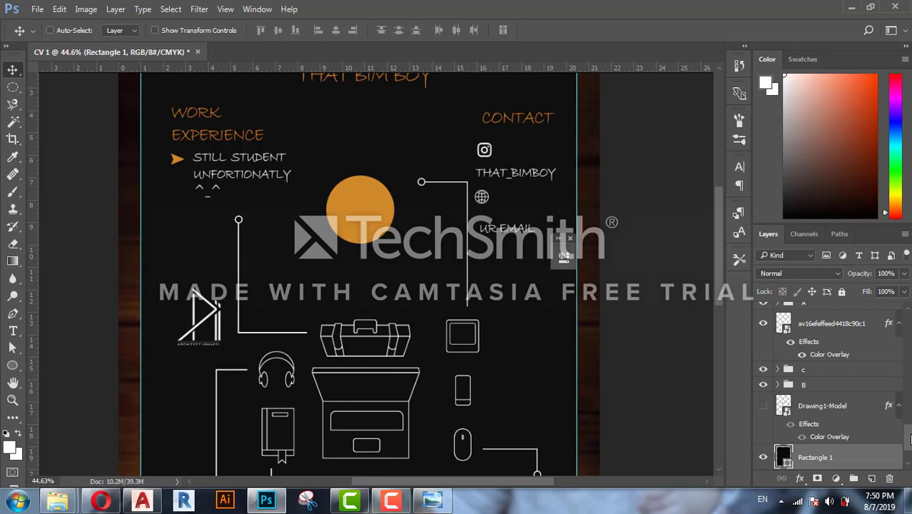
{"action": "left_click_drag", "start_coordinate": [909, 440], "coordinate": [910, 460]}
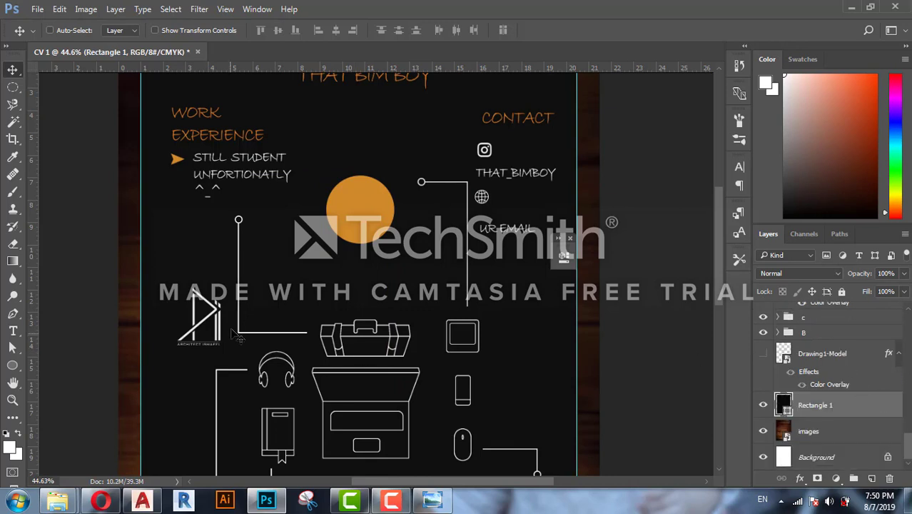
{"action": "key", "text": "ctrl"}
{"action": "key", "text": "ctrl"}
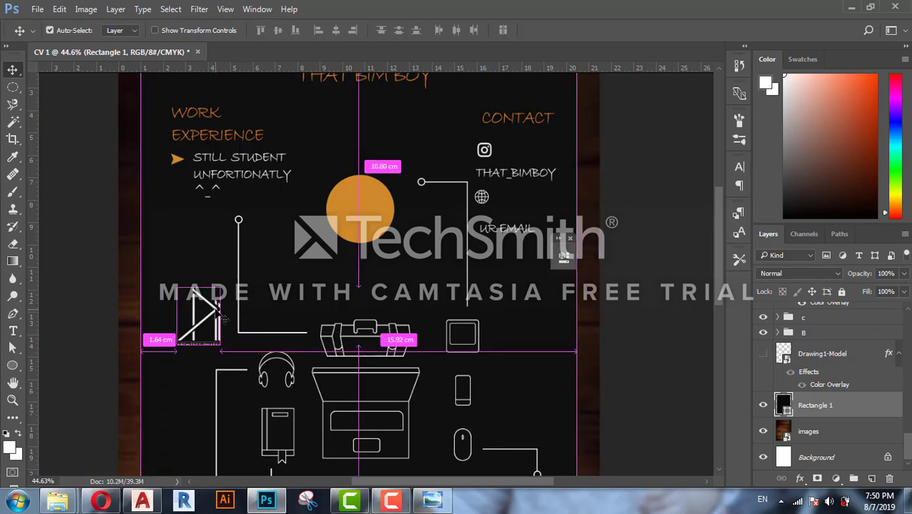
{"action": "left_click_drag", "start_coordinate": [218, 317], "coordinate": [368, 210]}
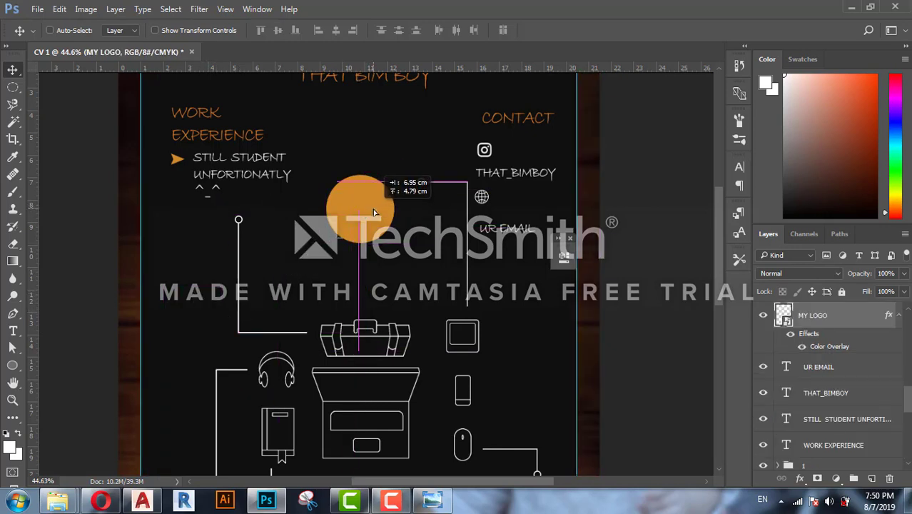
{"action": "mouse_move", "coordinate": [832, 319]}
{"action": "left_mouse_down"}
{"action": "mouse_move", "coordinate": [838, 281]}
{"action": "mouse_move", "coordinate": [833, 313]}
{"action": "mouse_move", "coordinate": [838, 304]}
{"action": "mouse_move", "coordinate": [843, 313]}
{"action": "left_mouse_up"}
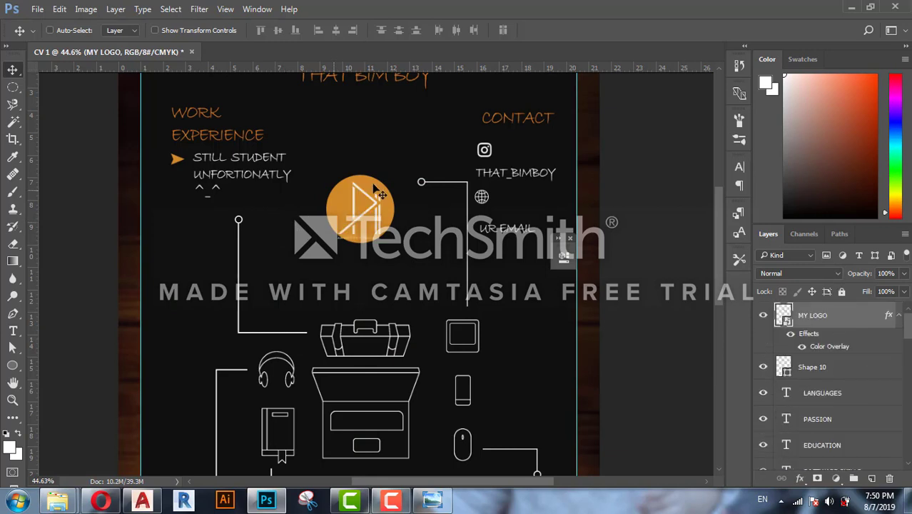
{"action": "left_click_drag", "start_coordinate": [367, 213], "coordinate": [366, 210]}
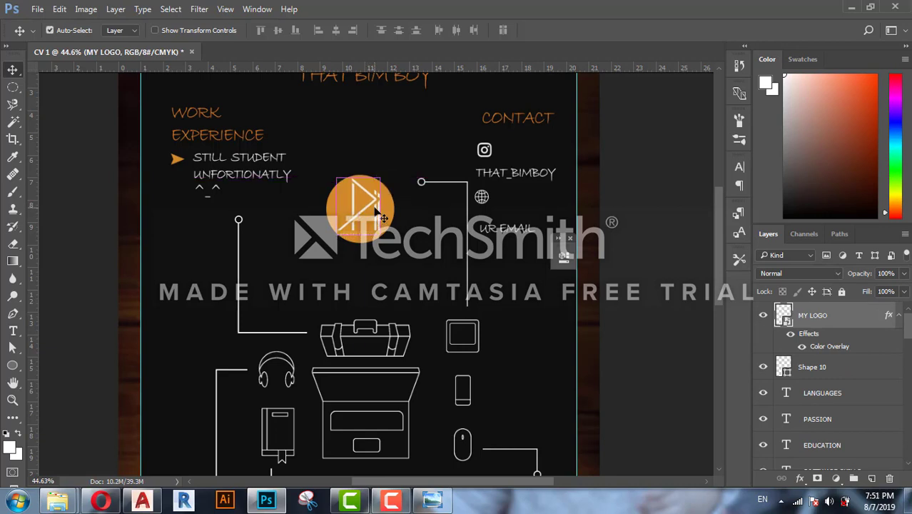
Scale the MY LOGO artwork down to about 29% so it fits inside the orange circle, and check the reference image
{"action": "key", "text": "ctrl+t"}
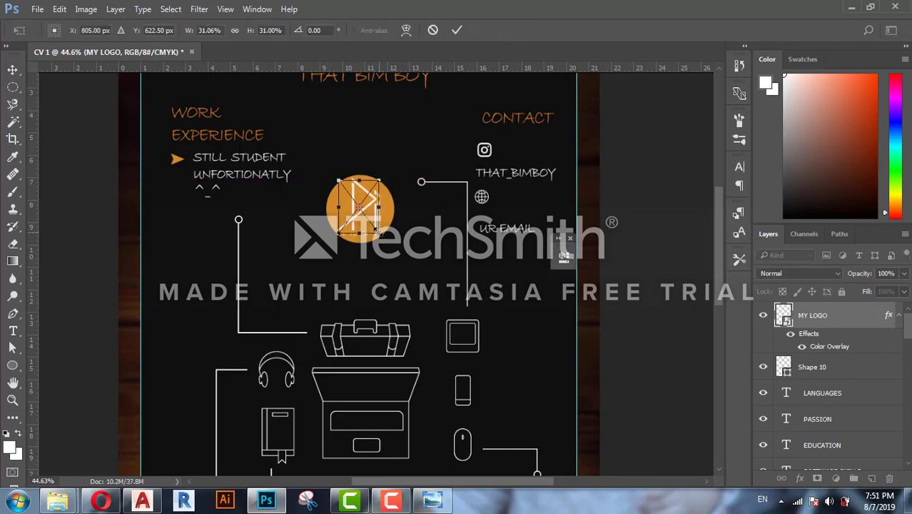
{"action": "left_click_drag", "start_coordinate": [380, 235], "coordinate": [373, 214]}
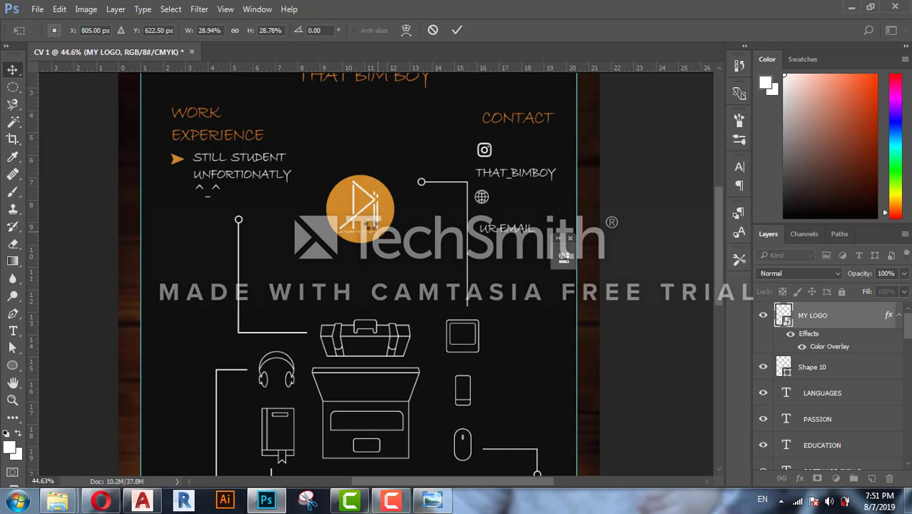
{"action": "key", "text": "Return"}
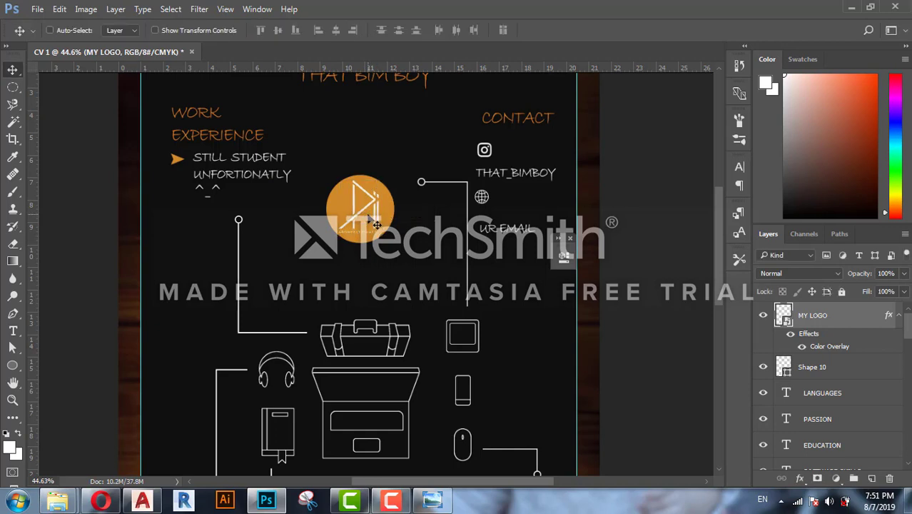
{"action": "scroll", "coordinate": [378, 221], "scroll_direction": "up", "scroll_amount": 2}
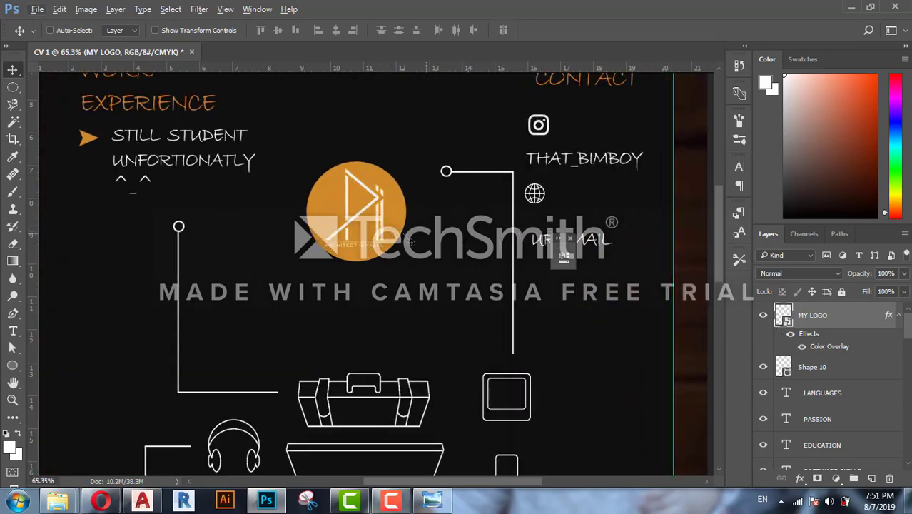
{"action": "left_click", "coordinate": [431, 500]}
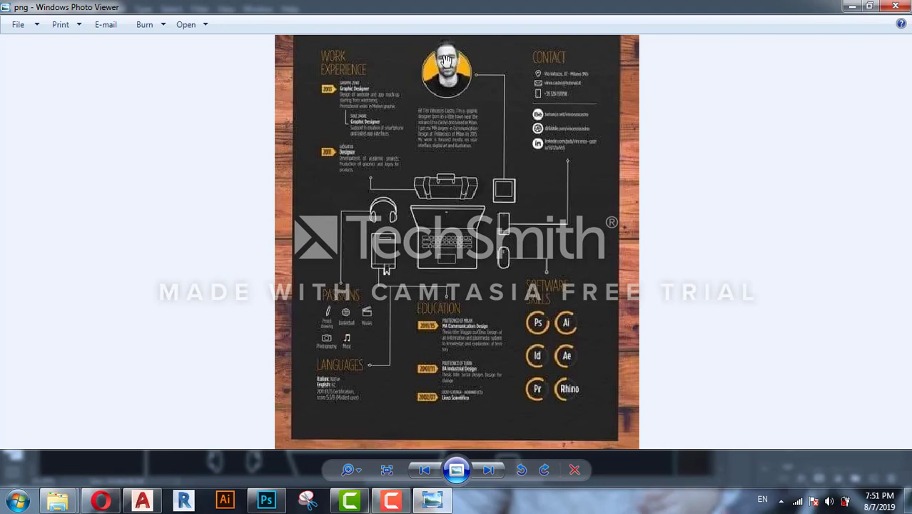
{"action": "left_click", "coordinate": [432, 500]}
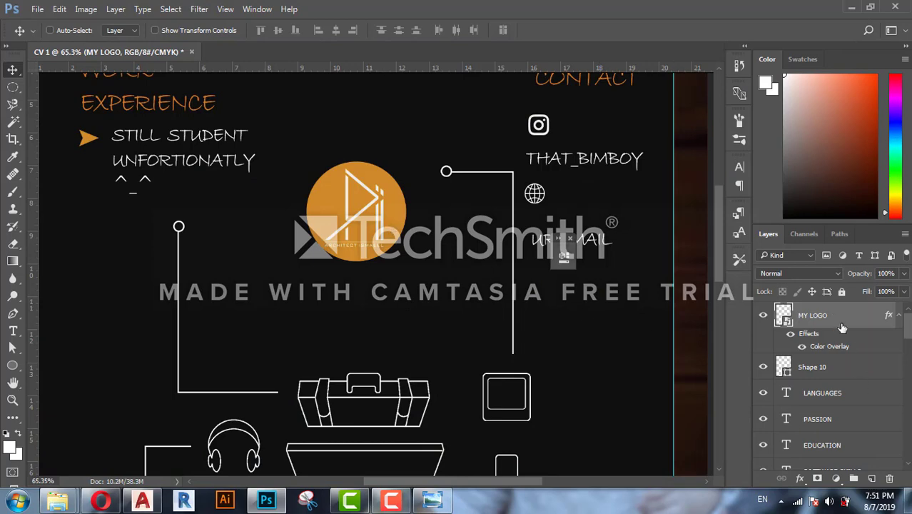
Add a new empty layer above the MY LOGO layer, and compare the logo circle with the reference image
{"action": "left_click", "coordinate": [871, 477]}
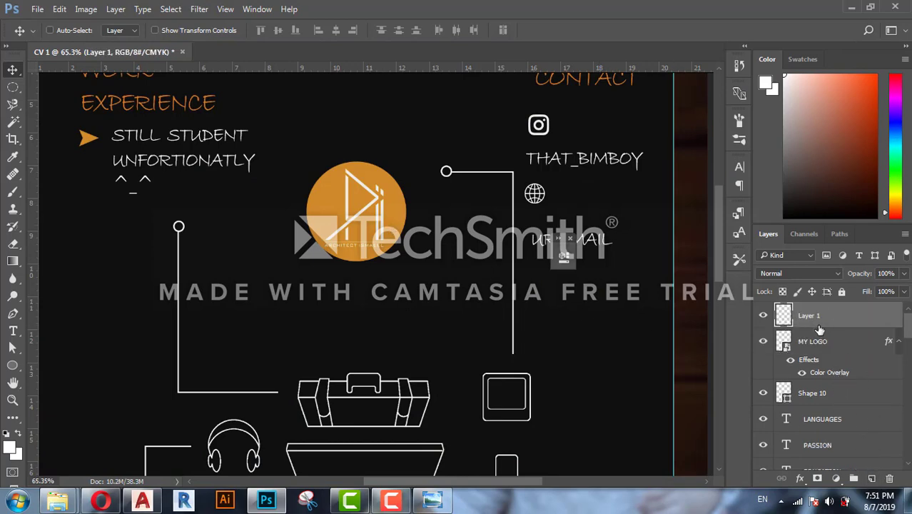
{"action": "right_click", "coordinate": [838, 318]}
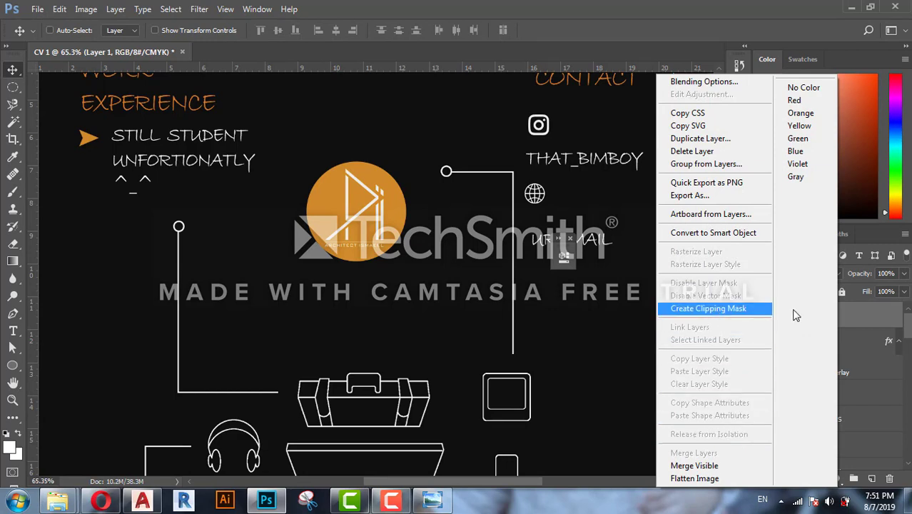
{"action": "left_click", "coordinate": [838, 311]}
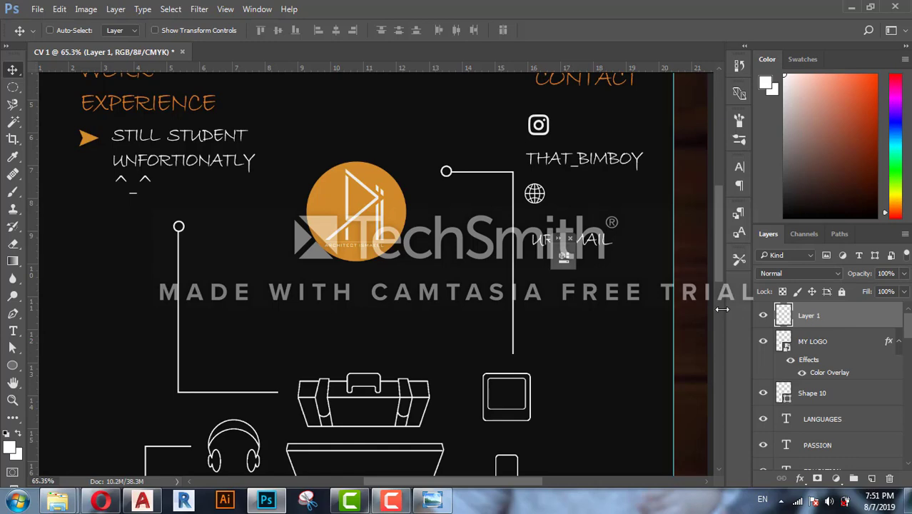
{"action": "left_click", "coordinate": [433, 501]}
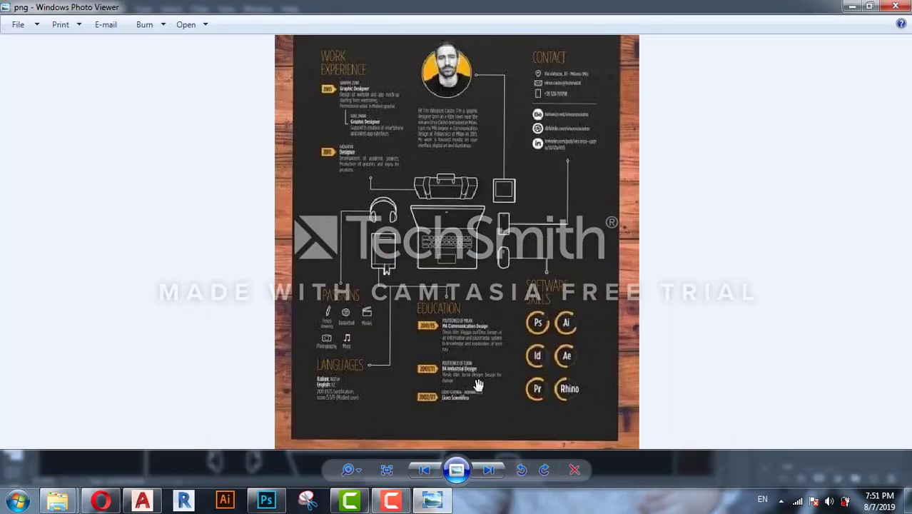
{"action": "left_click", "coordinate": [433, 502]}
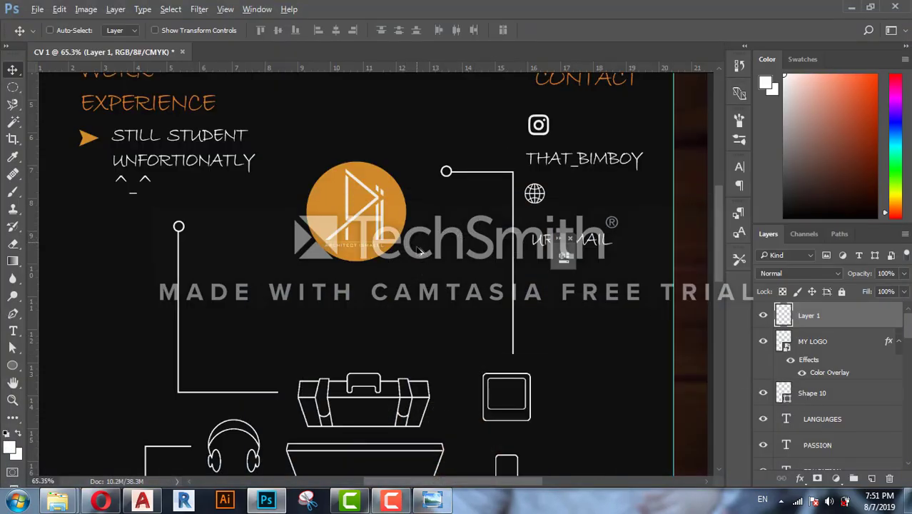
Add a Levels adjustment clipped to the wood-texture layer "images" near the bottom of the layer stack
{"action": "scroll", "coordinate": [421, 251], "scroll_direction": "down", "scroll_amount": 4}
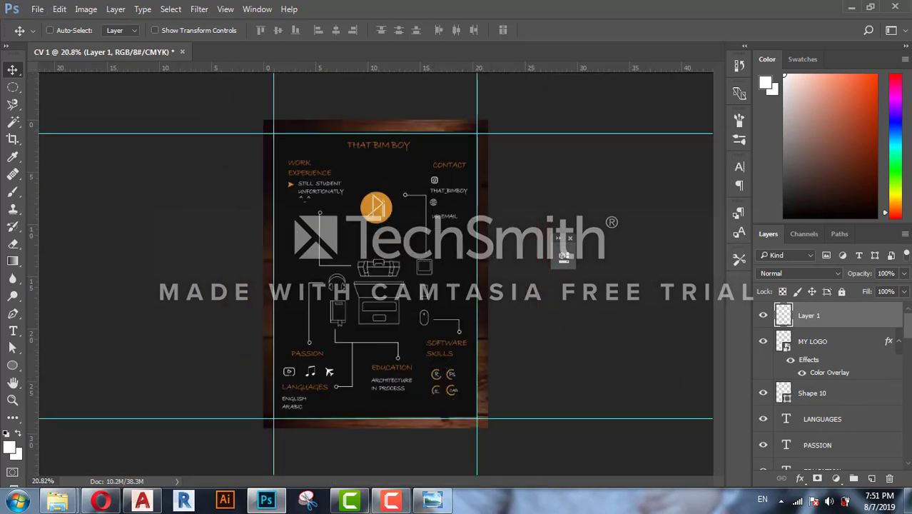
{"action": "left_click_drag", "start_coordinate": [910, 333], "coordinate": [887, 471]}
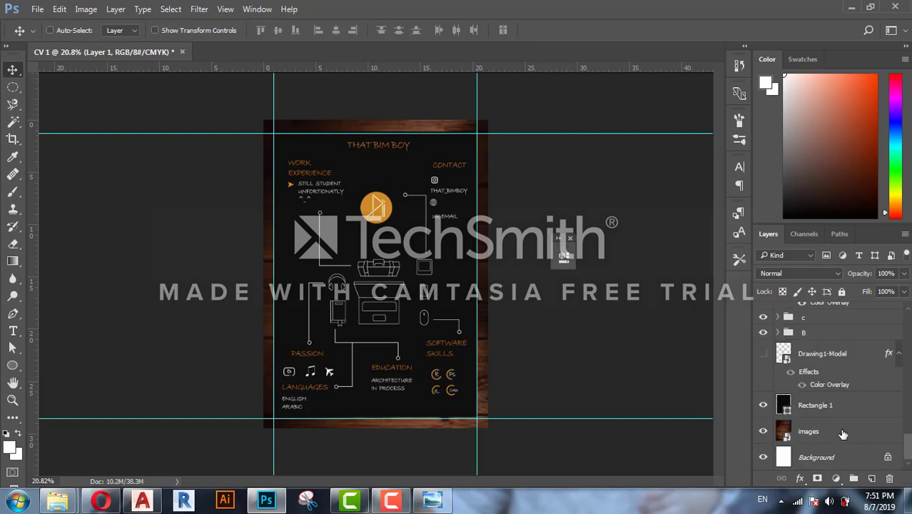
{"action": "left_click", "coordinate": [843, 433]}
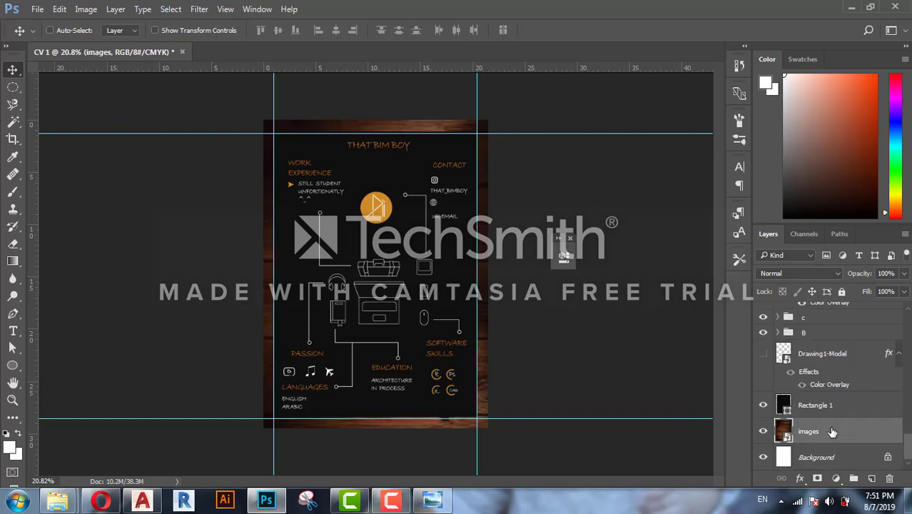
{"action": "left_click", "coordinate": [836, 479]}
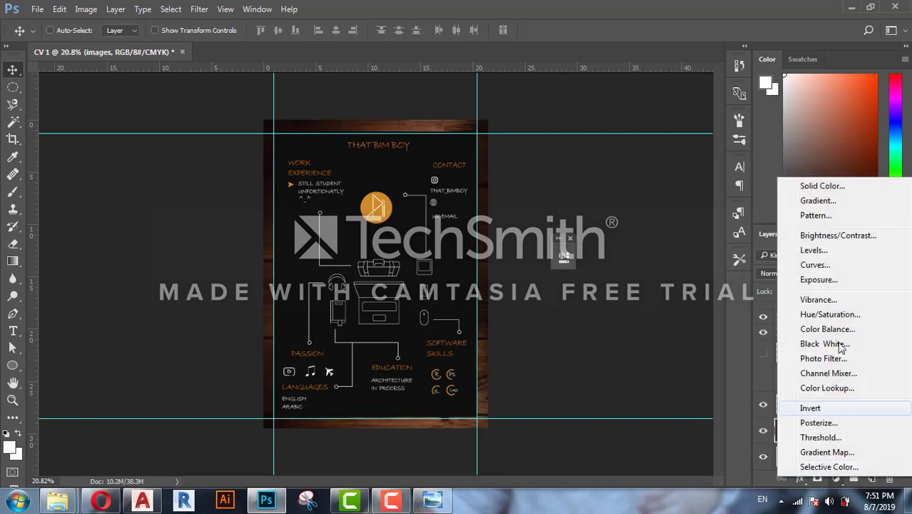
{"action": "left_click", "coordinate": [844, 251]}
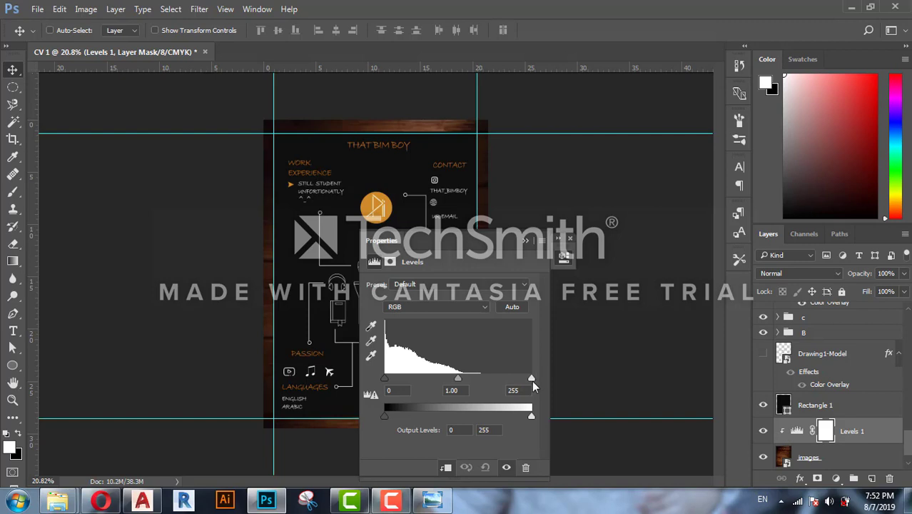
Brighten the wood frame by setting the Levels input midtones to 1.18 and highlights to 133
{"action": "left_click_drag", "start_coordinate": [528, 378], "coordinate": [498, 383]}
{"action": "left_click_drag", "start_coordinate": [506, 242], "coordinate": [639, 241]}
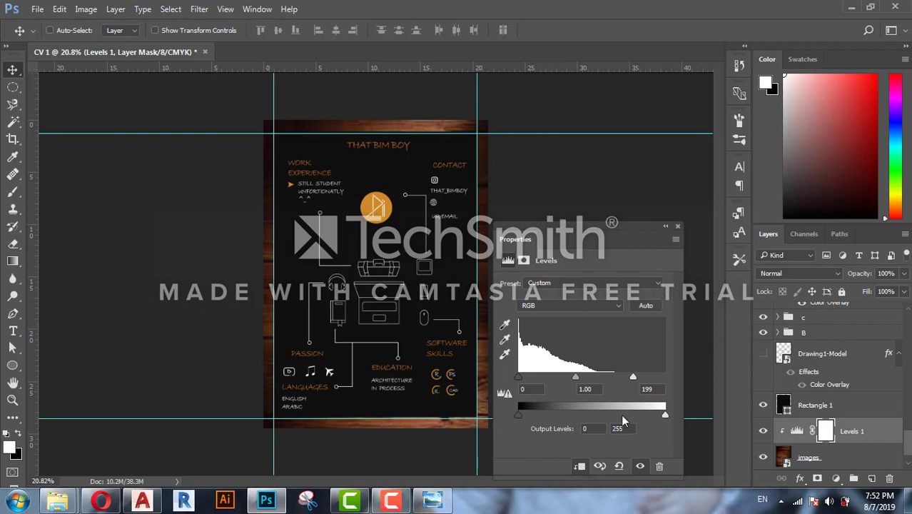
{"action": "left_click_drag", "start_coordinate": [575, 378], "coordinate": [558, 378]}
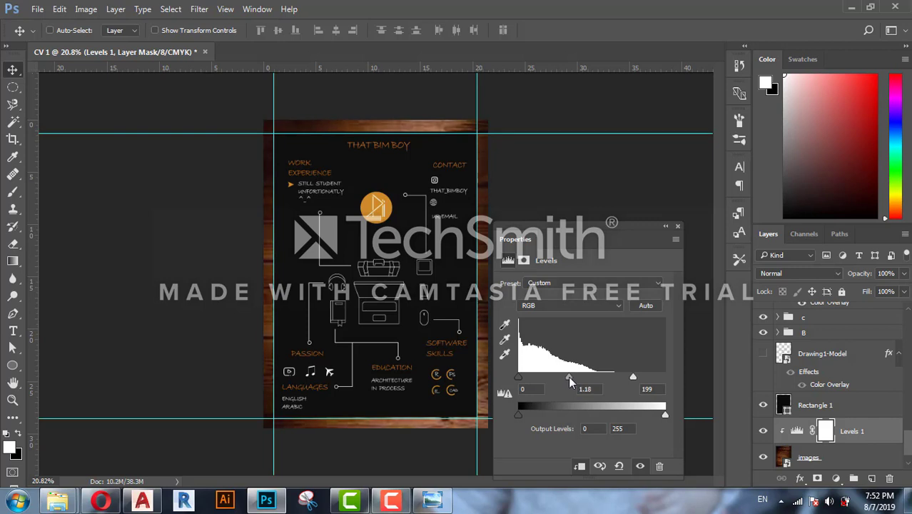
{"action": "left_click_drag", "start_coordinate": [631, 376], "coordinate": [596, 378]}
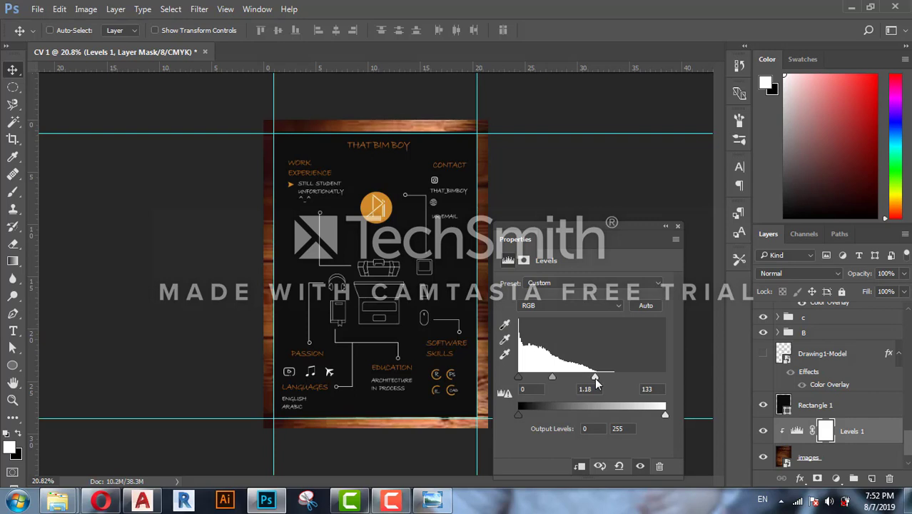
{"action": "left_click", "coordinate": [670, 228]}
{"action": "scroll", "coordinate": [520, 229], "scroll_direction": "down", "scroll_amount": 1}
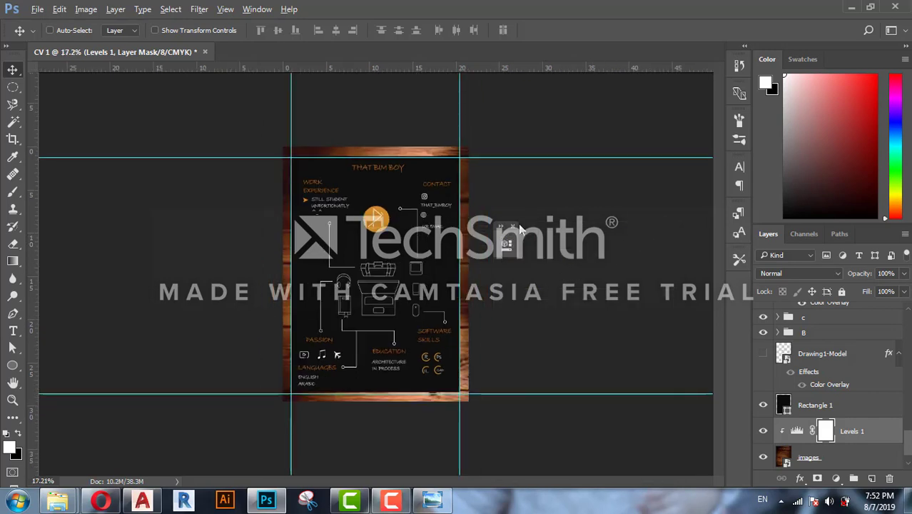
{"action": "scroll", "coordinate": [376, 221], "scroll_direction": "up", "scroll_amount": 3}
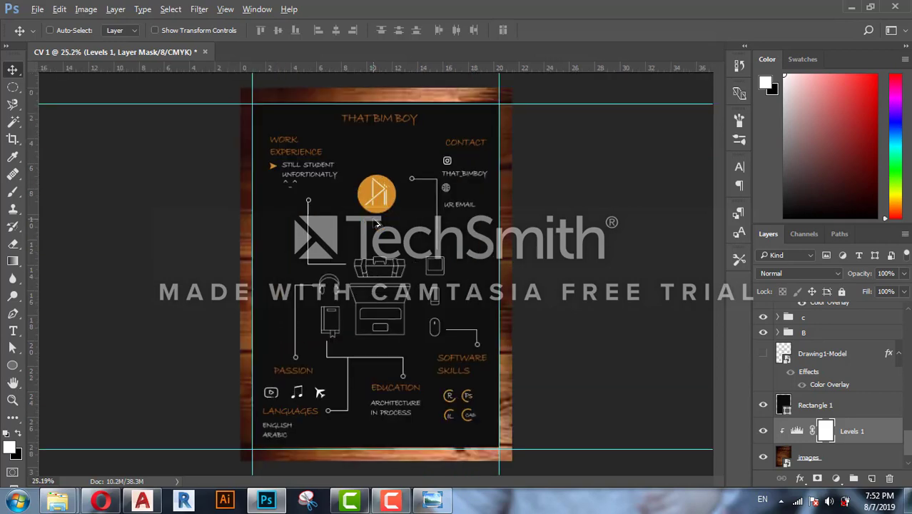
Compare the design with the reference image, and duplicate the orange work experience arrow into the empty space below that section
{"action": "left_click", "coordinate": [430, 502]}
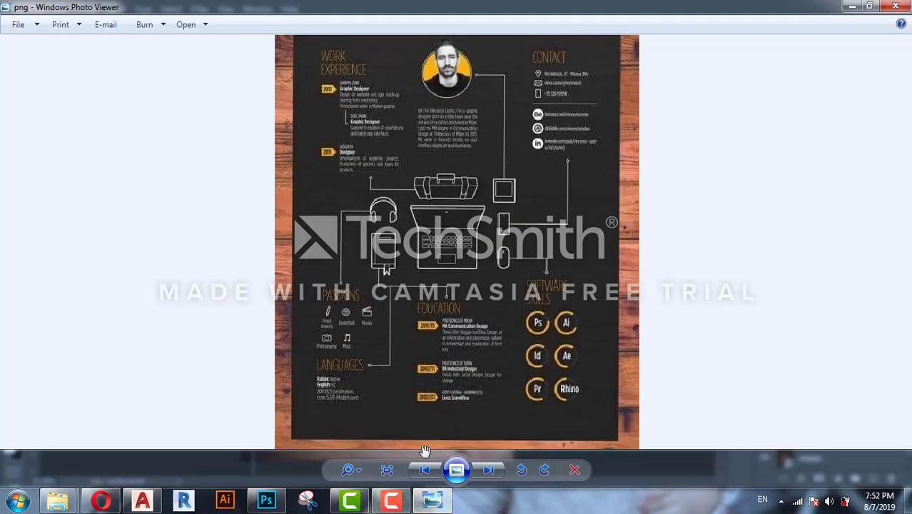
{"action": "left_click", "coordinate": [432, 501]}
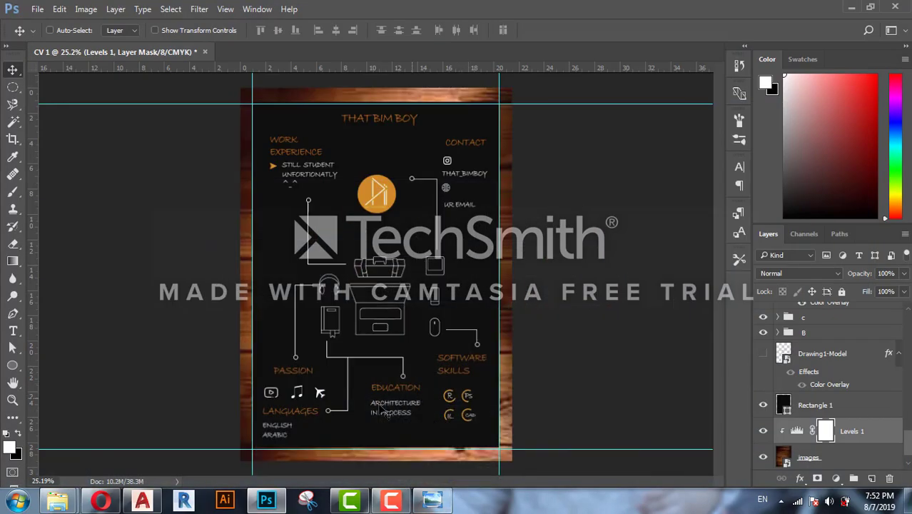
{"action": "left_click", "coordinate": [433, 501]}
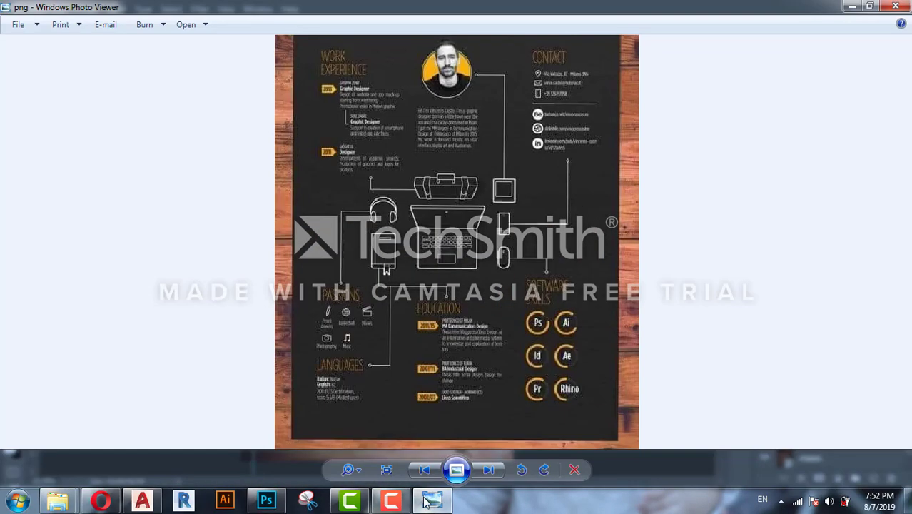
{"action": "left_click", "coordinate": [425, 502]}
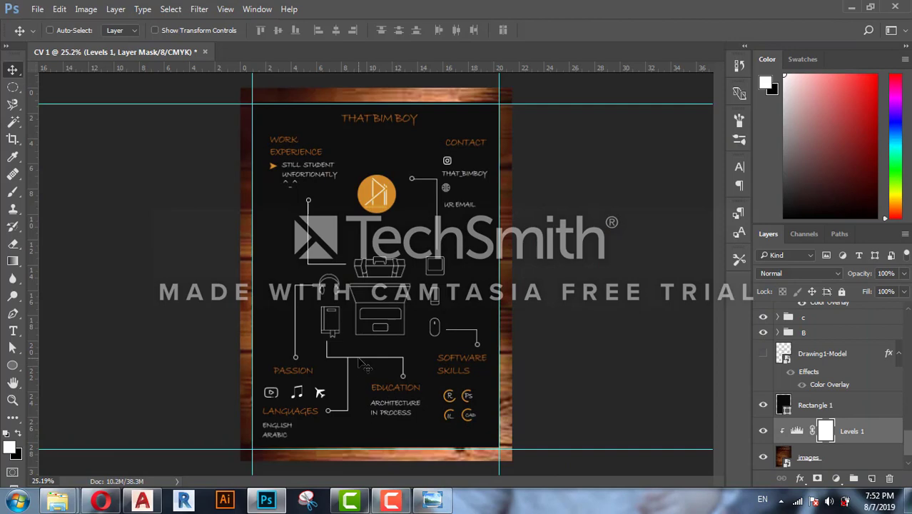
{"action": "left_click", "coordinate": [273, 169]}
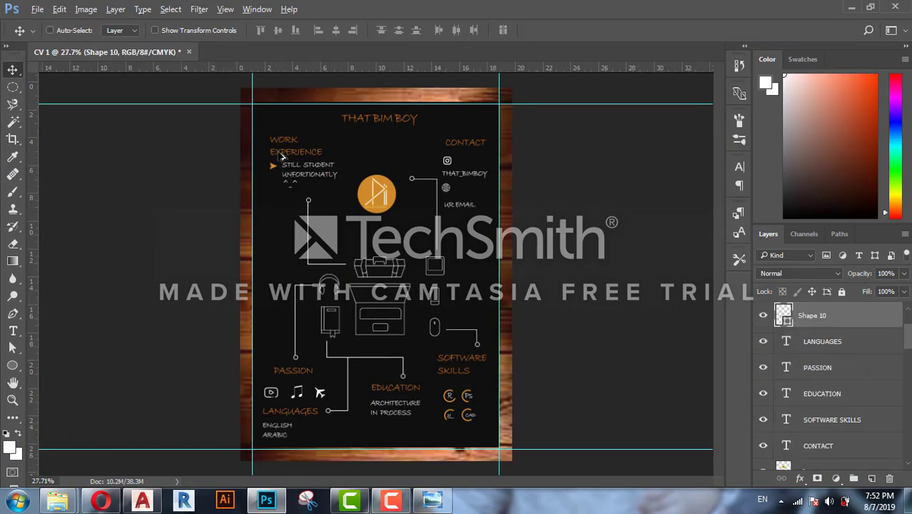
{"action": "scroll", "coordinate": [275, 171], "scroll_direction": "up", "scroll_amount": 5}
{"action": "left_click_drag", "start_coordinate": [274, 212], "coordinate": [279, 223]}
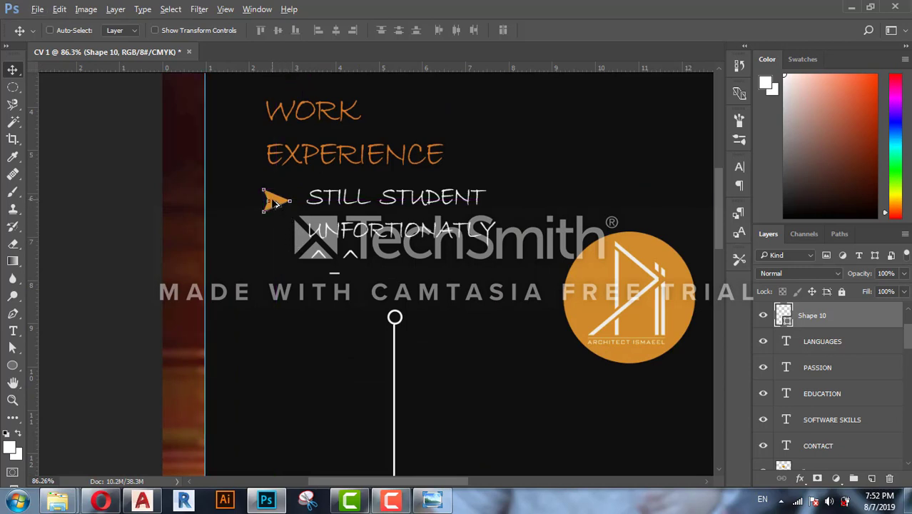
{"action": "left_click_drag", "start_coordinate": [275, 203], "coordinate": [343, 399]}
Move the copied arrow down beside the ARCHITECTURE IN PROCESS text under the EDUCATION heading
{"action": "scroll", "coordinate": [343, 335], "scroll_direction": "down", "scroll_amount": 2}
{"action": "scroll", "coordinate": [343, 335], "scroll_direction": "down", "scroll_amount": 2}
{"action": "scroll", "coordinate": [335, 314], "scroll_direction": "down", "scroll_amount": 6}
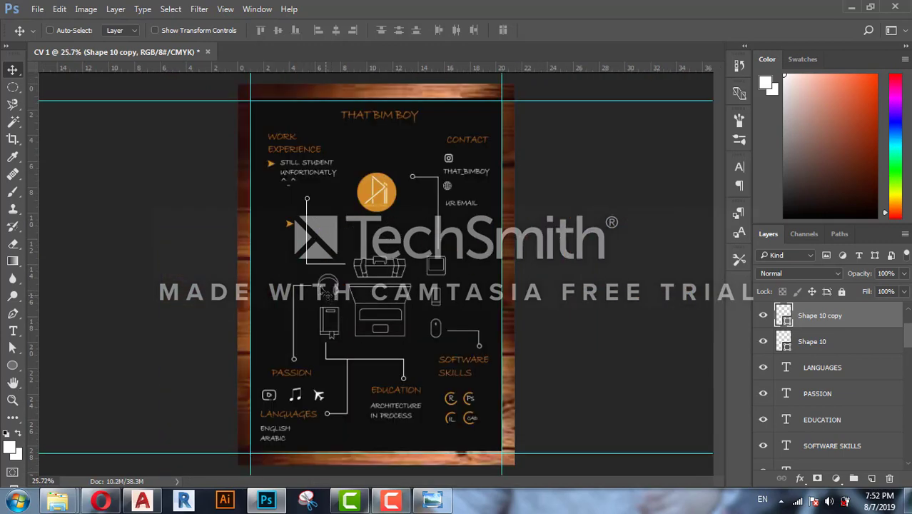
{"action": "left_click_drag", "start_coordinate": [292, 228], "coordinate": [366, 415]}
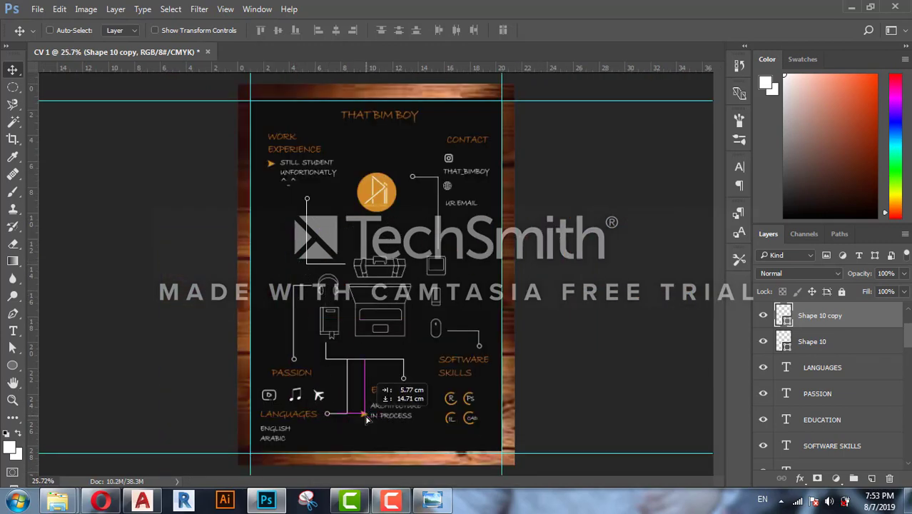
{"action": "scroll", "coordinate": [364, 416], "scroll_direction": "up", "scroll_amount": 2}
{"action": "scroll", "coordinate": [370, 421], "scroll_direction": "up", "scroll_amount": 2}
{"action": "left_click_drag", "start_coordinate": [431, 441], "coordinate": [422, 422]}
Shift the ARCHITECTURE IN PROCESS text right and the EDUCATION heading slightly left, and align the arrow with the text's first line
{"action": "left_click", "coordinate": [422, 421], "text": "ctrl"}
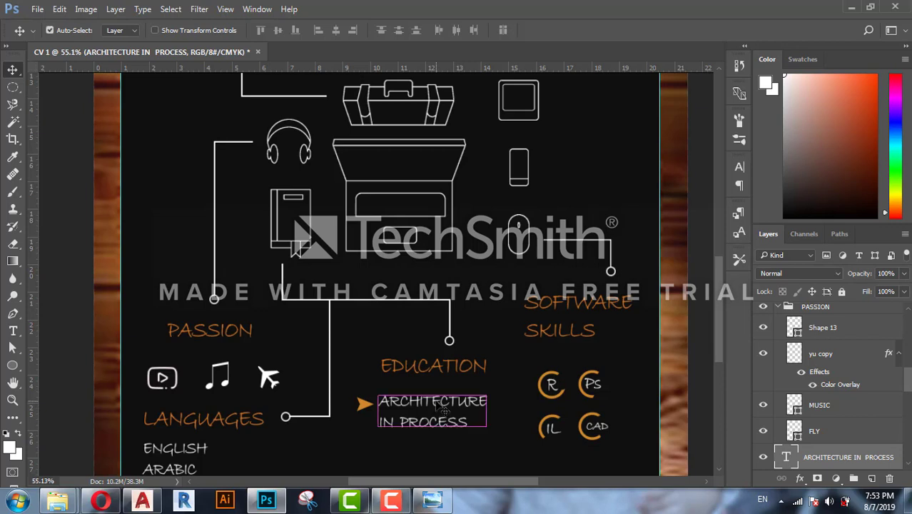
{"action": "left_click_drag", "start_coordinate": [442, 406], "coordinate": [465, 408]}
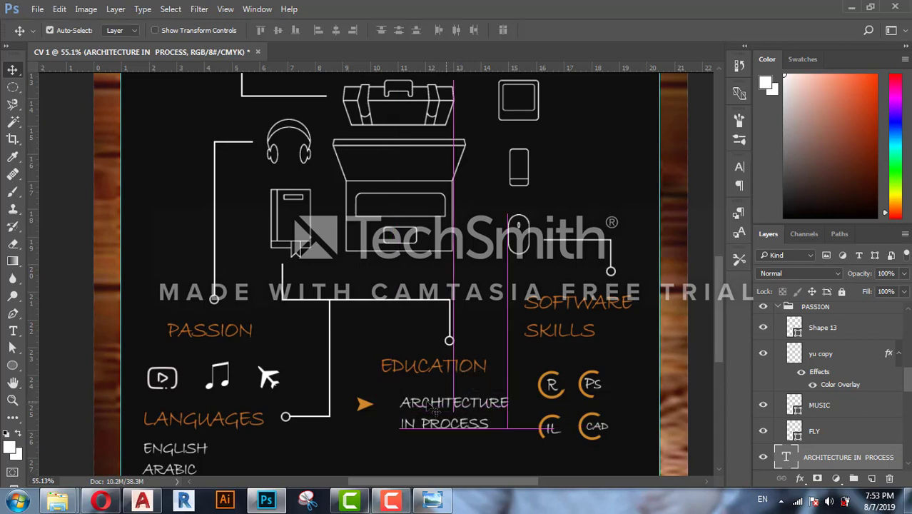
{"action": "left_click", "coordinate": [436, 371], "text": "ctrl"}
{"action": "left_click_drag", "start_coordinate": [437, 371], "coordinate": [429, 370]}
{"action": "left_click_drag", "start_coordinate": [453, 405], "coordinate": [450, 403]}
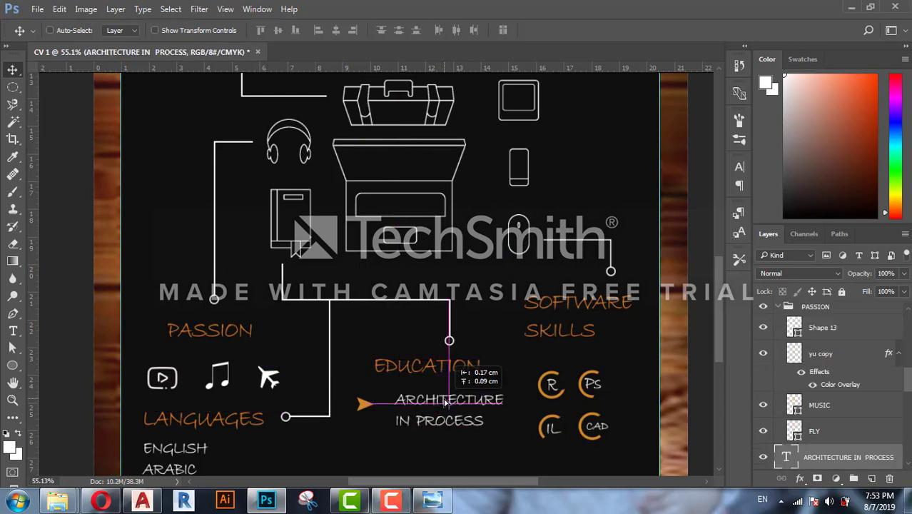
{"action": "left_click_drag", "start_coordinate": [365, 405], "coordinate": [372, 396]}
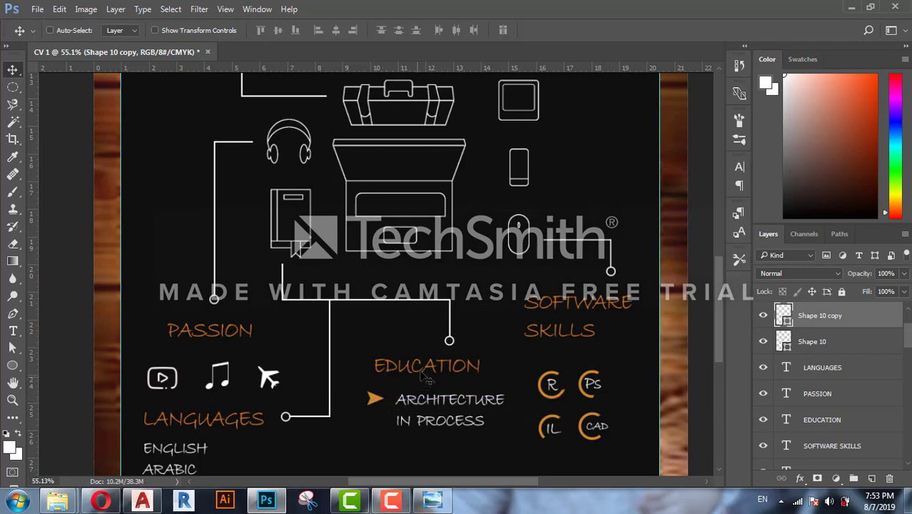
Review the lower sections and the overall layout of the CV
{"action": "scroll", "coordinate": [436, 343], "scroll_direction": "down", "scroll_amount": 1}
{"action": "scroll", "coordinate": [437, 342], "scroll_direction": "down", "scroll_amount": 4}
{"action": "scroll", "coordinate": [445, 421], "scroll_direction": "up", "scroll_amount": 6}
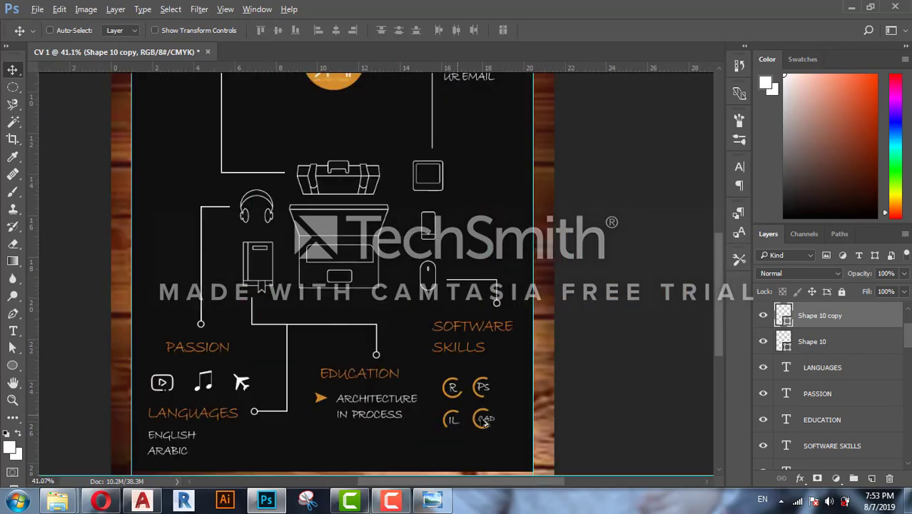
{"action": "scroll", "coordinate": [482, 419], "scroll_direction": "down", "scroll_amount": 2}
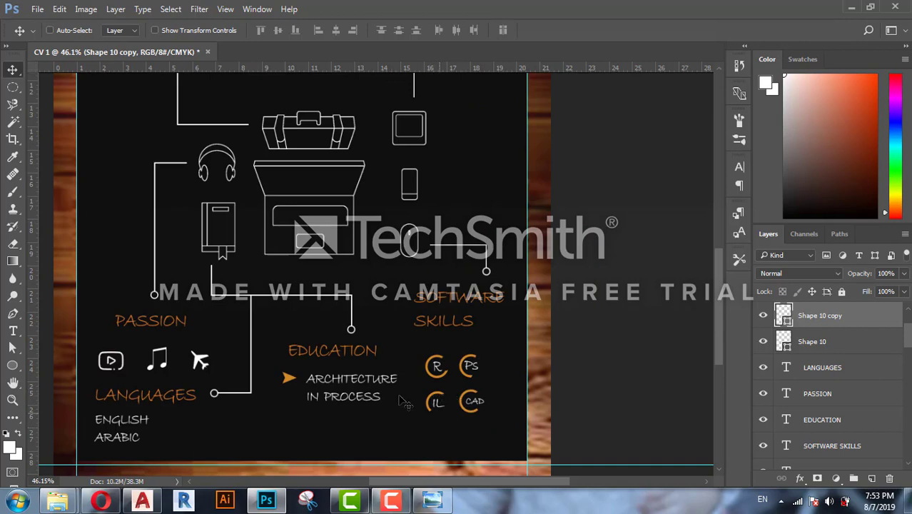
{"action": "scroll", "coordinate": [408, 416], "scroll_direction": "down", "scroll_amount": 1}
{"action": "scroll", "coordinate": [408, 416], "scroll_direction": "down", "scroll_amount": 3}
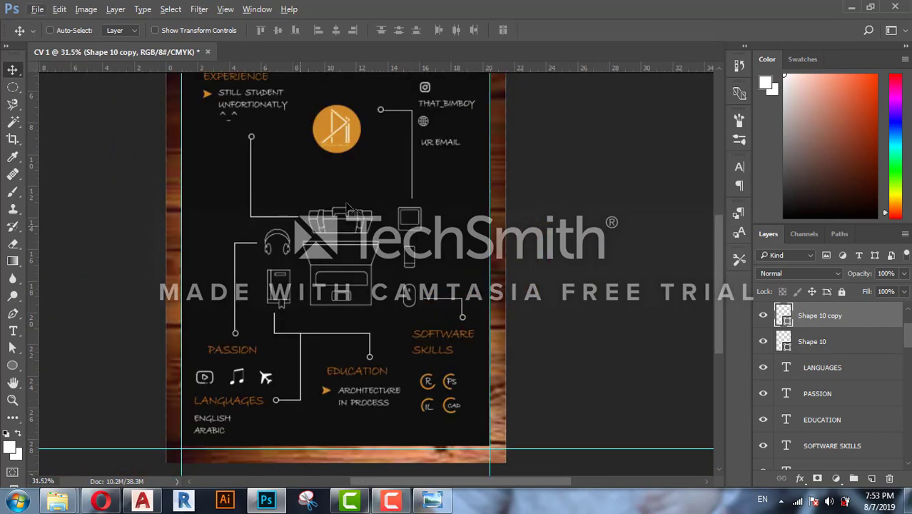
{"action": "scroll", "coordinate": [383, 243], "scroll_direction": "down", "scroll_amount": 1}
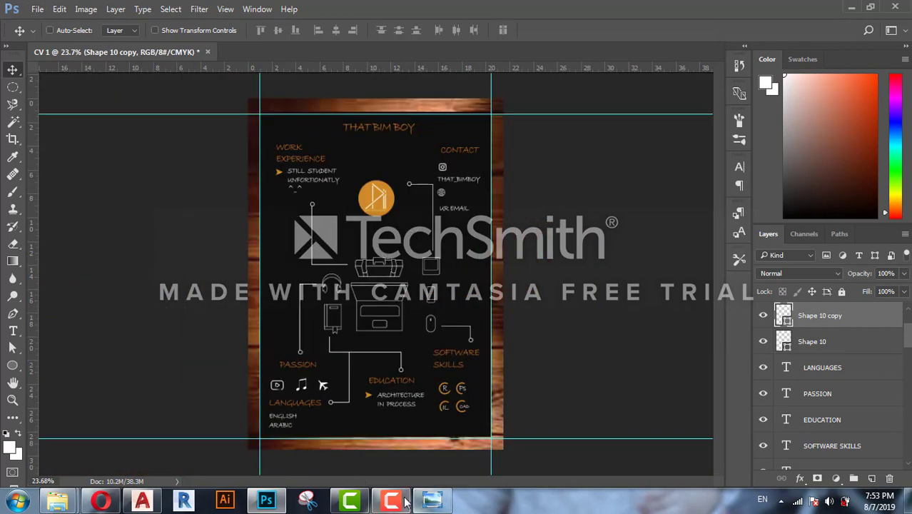
{"action": "mouse_move", "coordinate": [399, 501]}
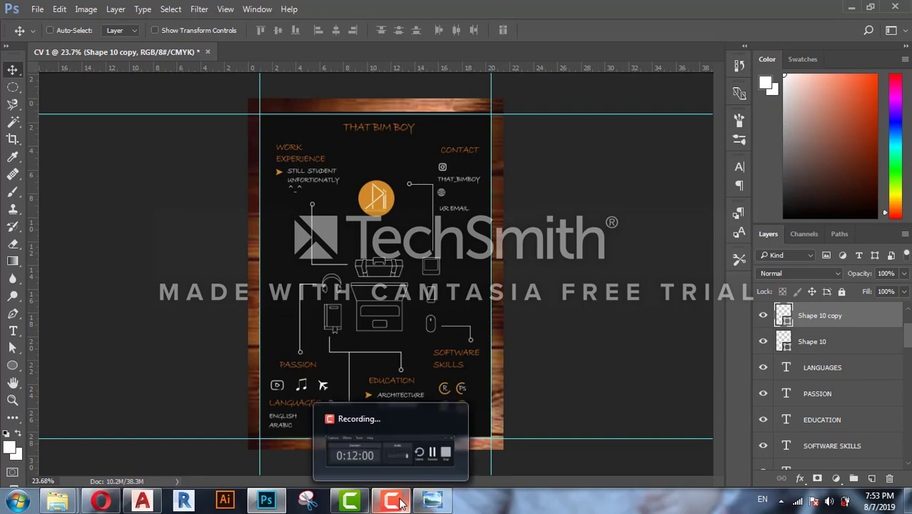